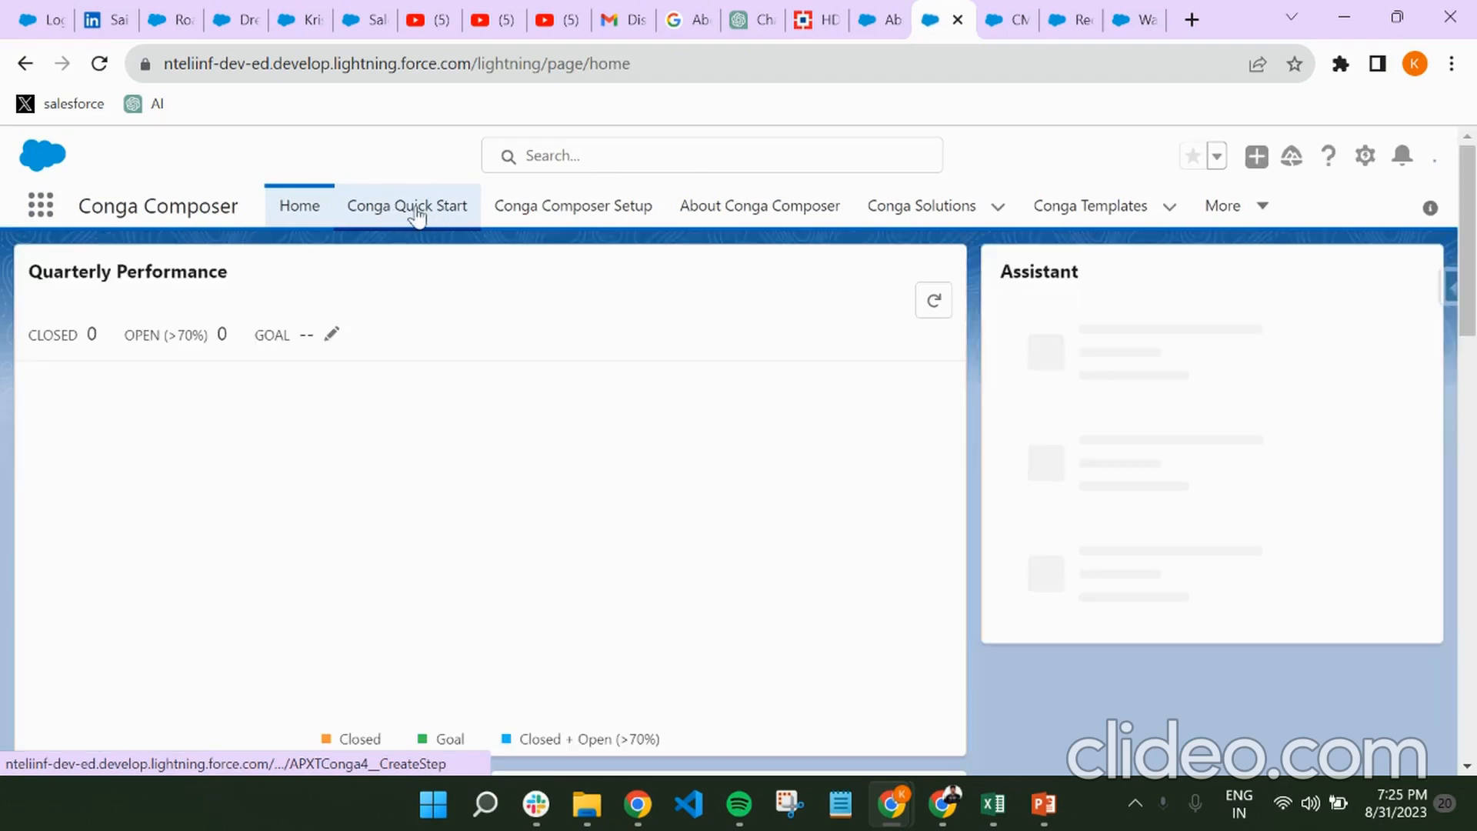
# - Open the Conga Quick Start page and look over its Quick Start and Document Automation Wizard options
pyautogui.click(417, 213)
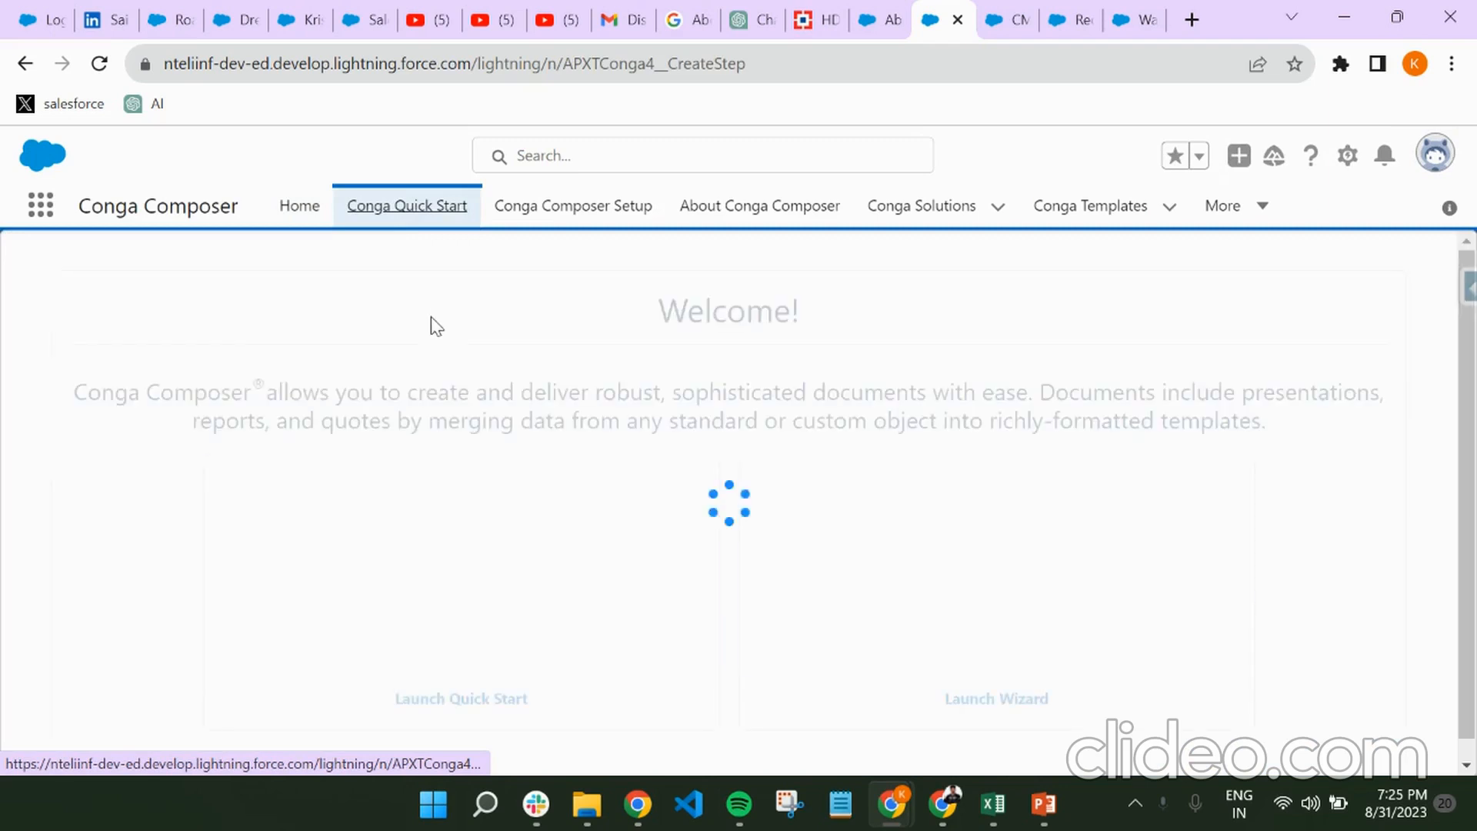
pyautogui.scroll(-1, 511, 429)
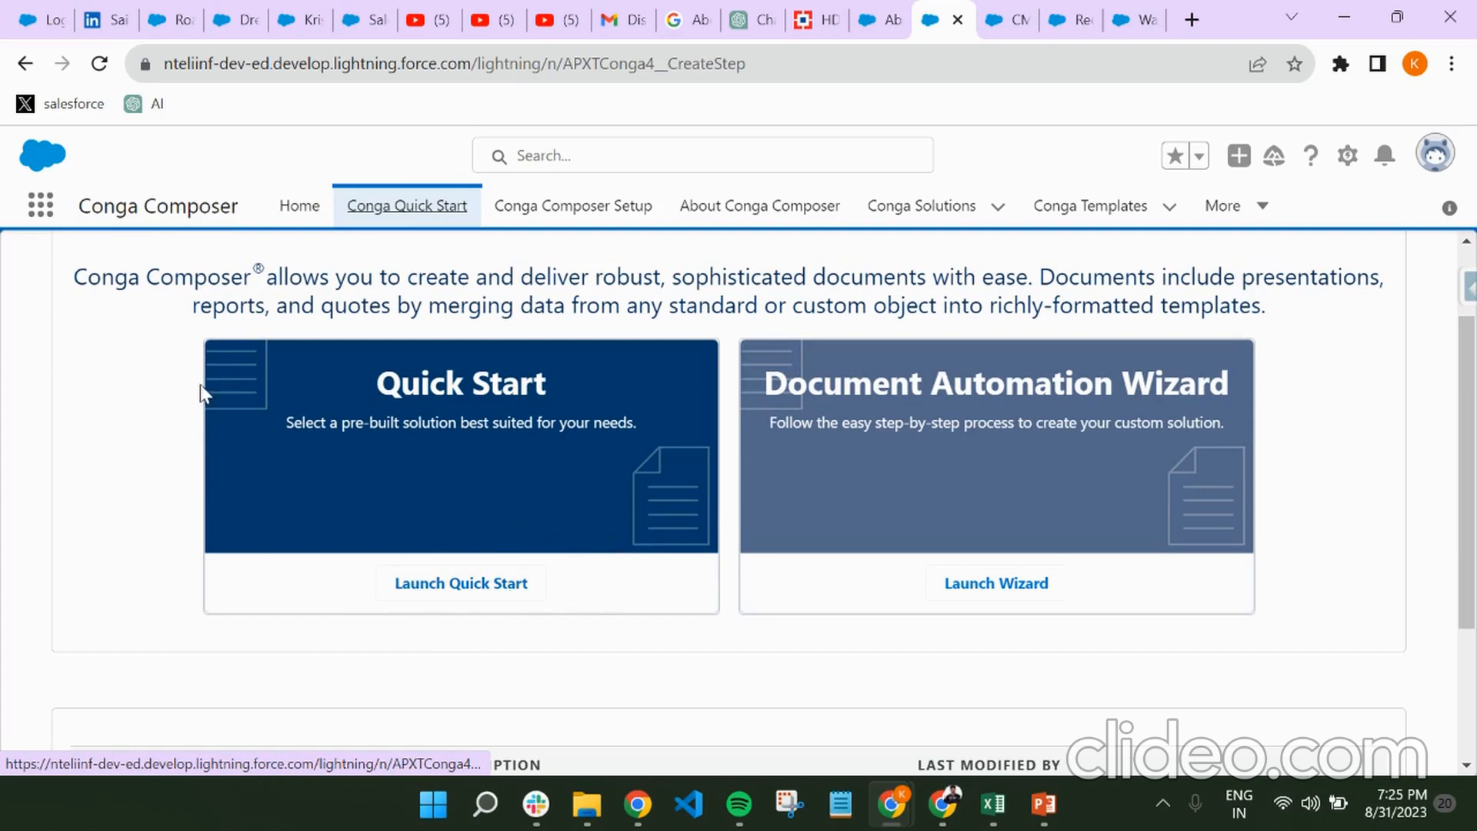
pyautogui.scroll(2, 248, 329)
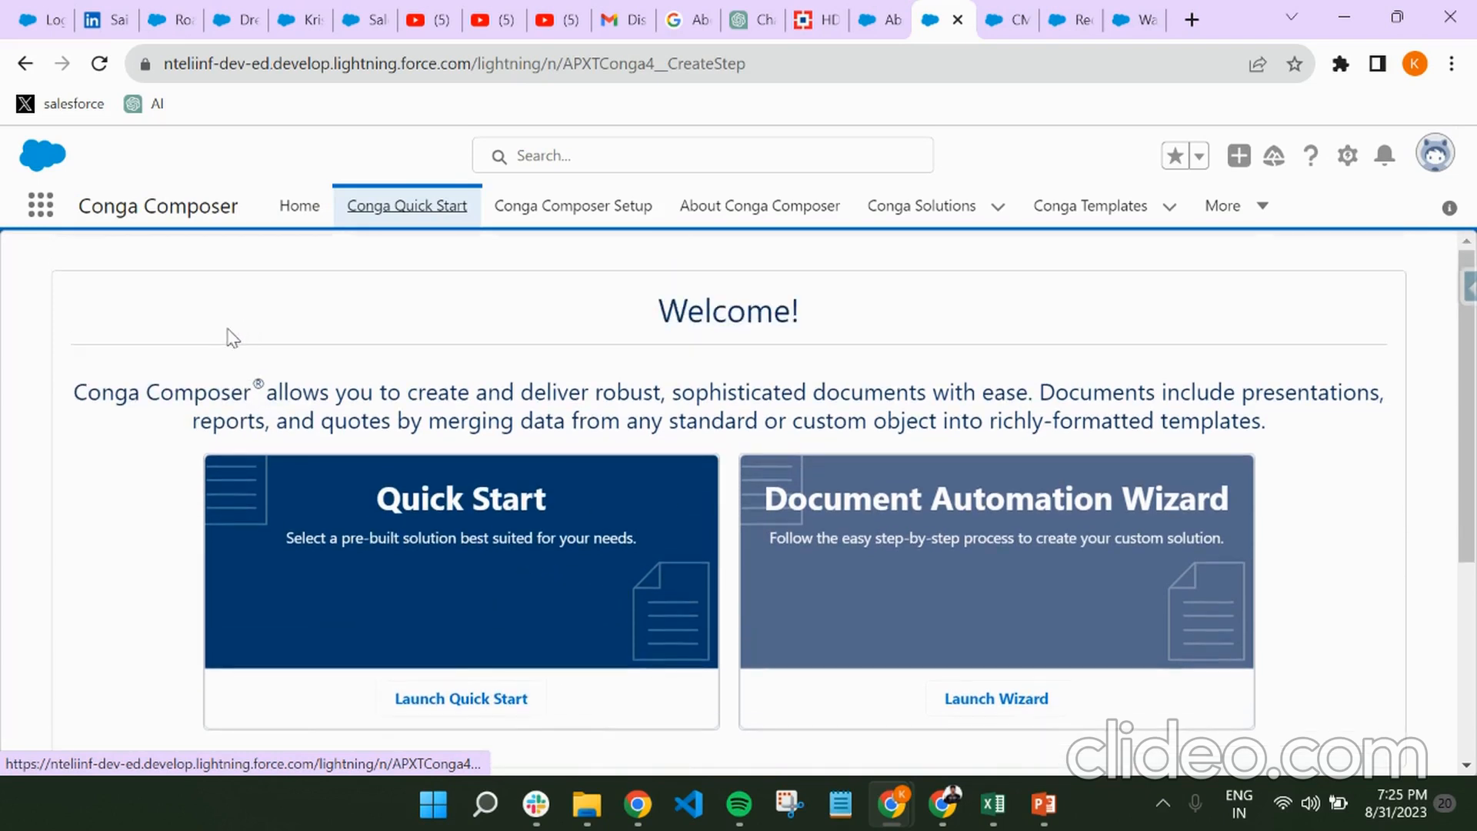
# - Go to the Conga Queries list and open the Invoice Lines query, CMQ-0004
pyautogui.click(1261, 207)
pyautogui.click(1193, 297)
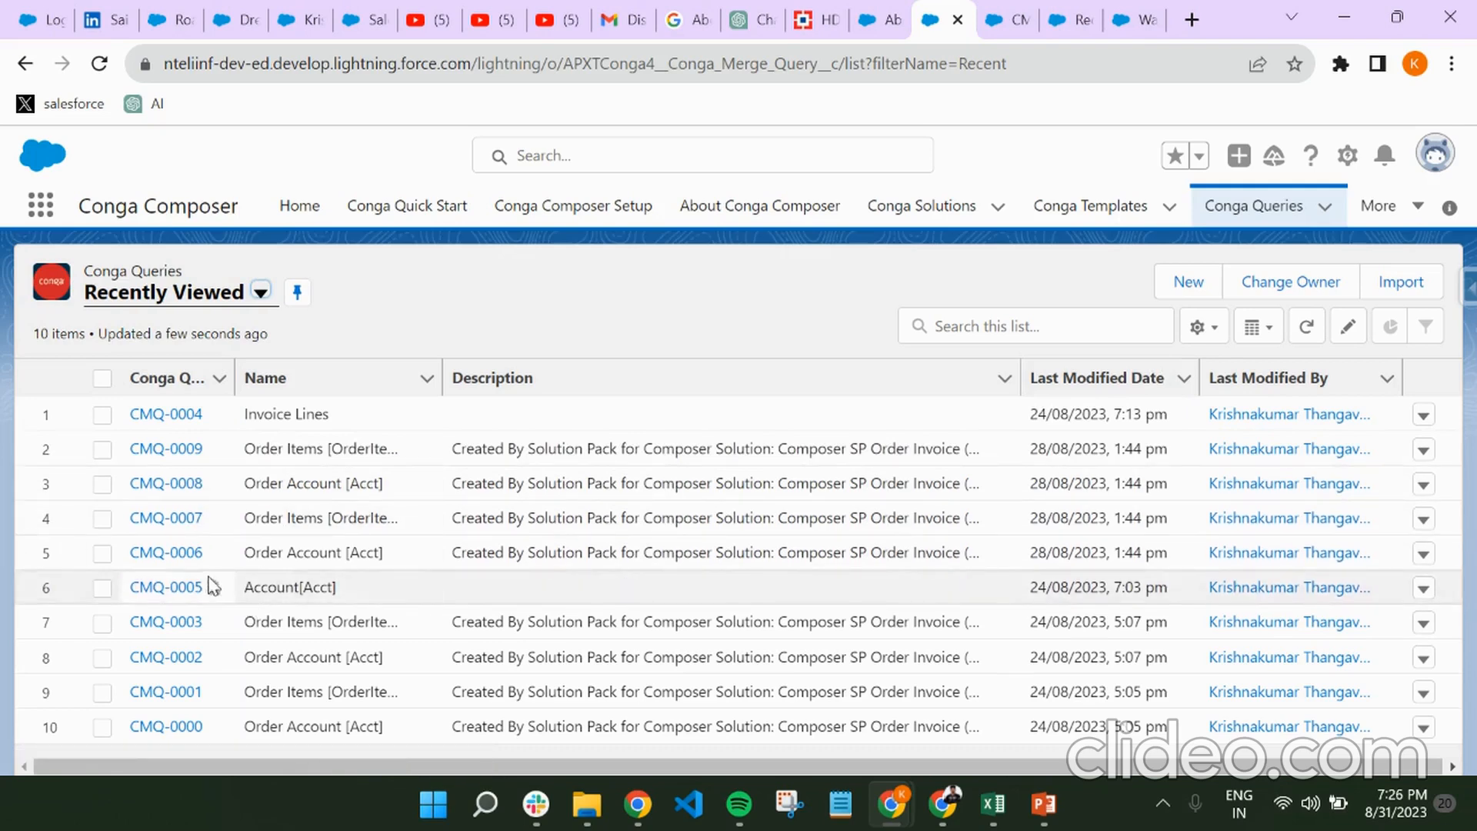
pyautogui.click(154, 415)
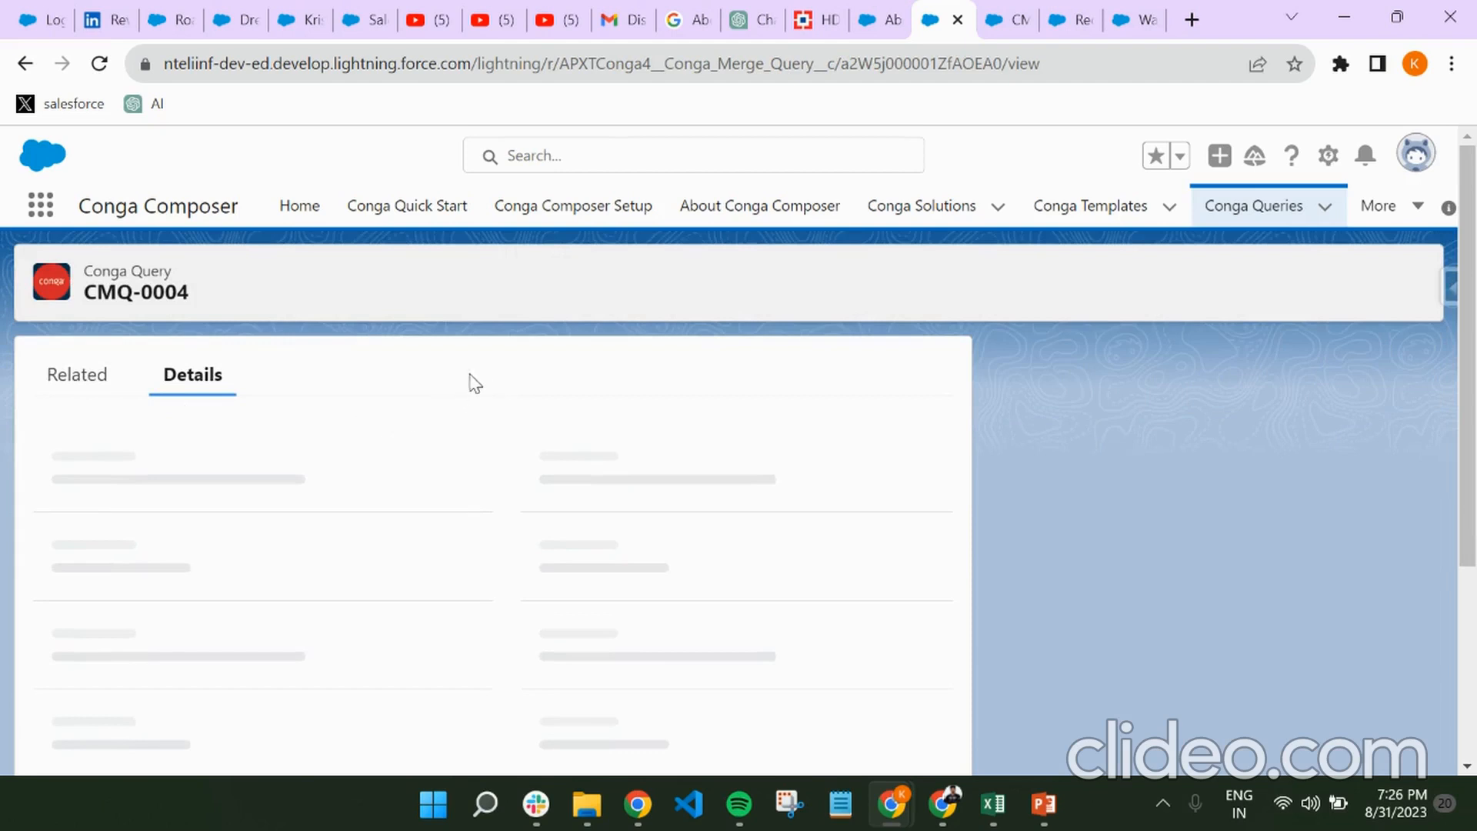
# - Examine the fields listed in the SOQL Select Statement of the Invoice Lines query
pyautogui.scroll(-3, 336, 511)
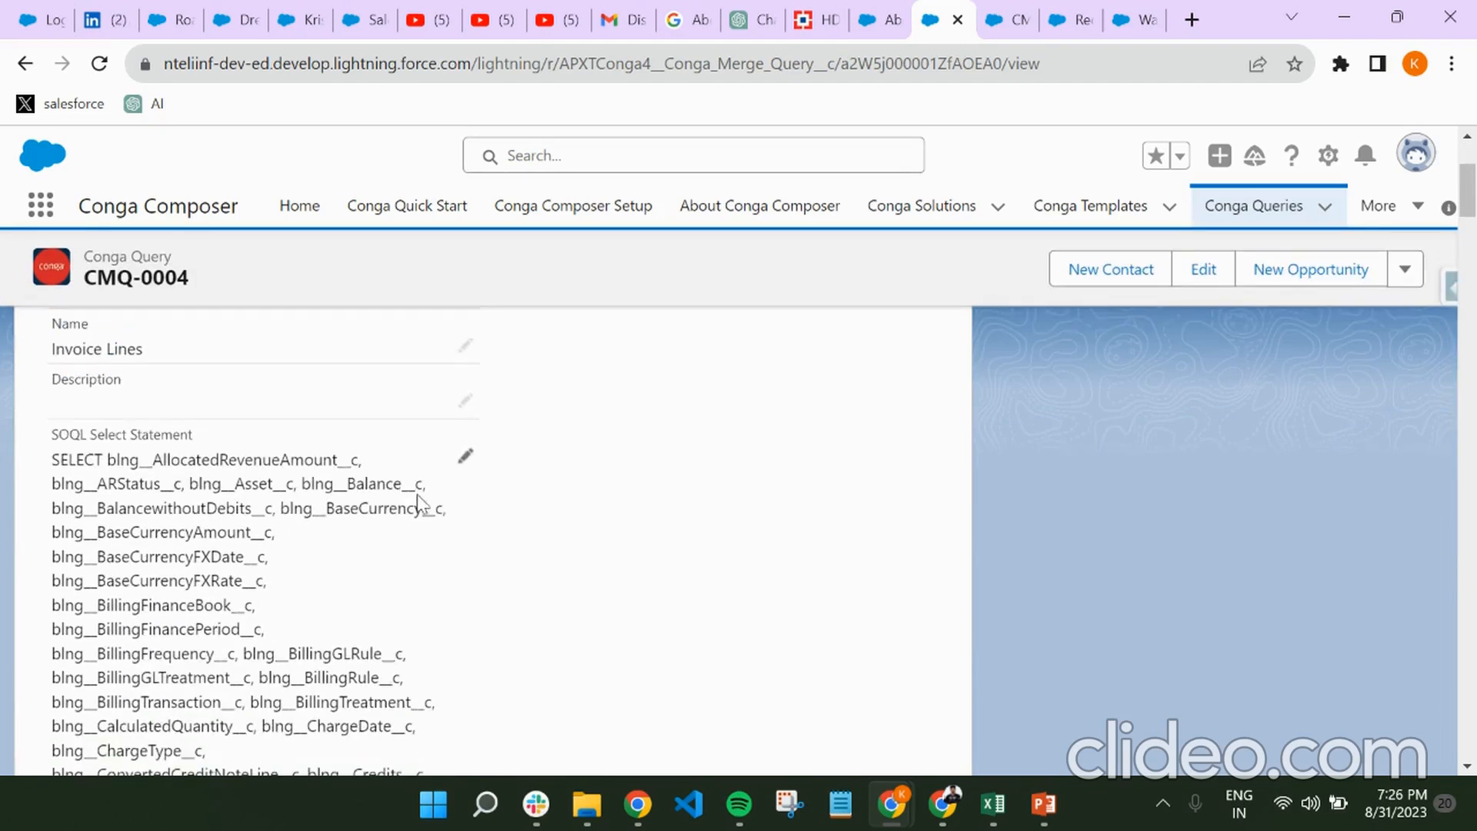
pyautogui.scroll(2, 247, 428)
pyautogui.scroll(-4, 264, 458)
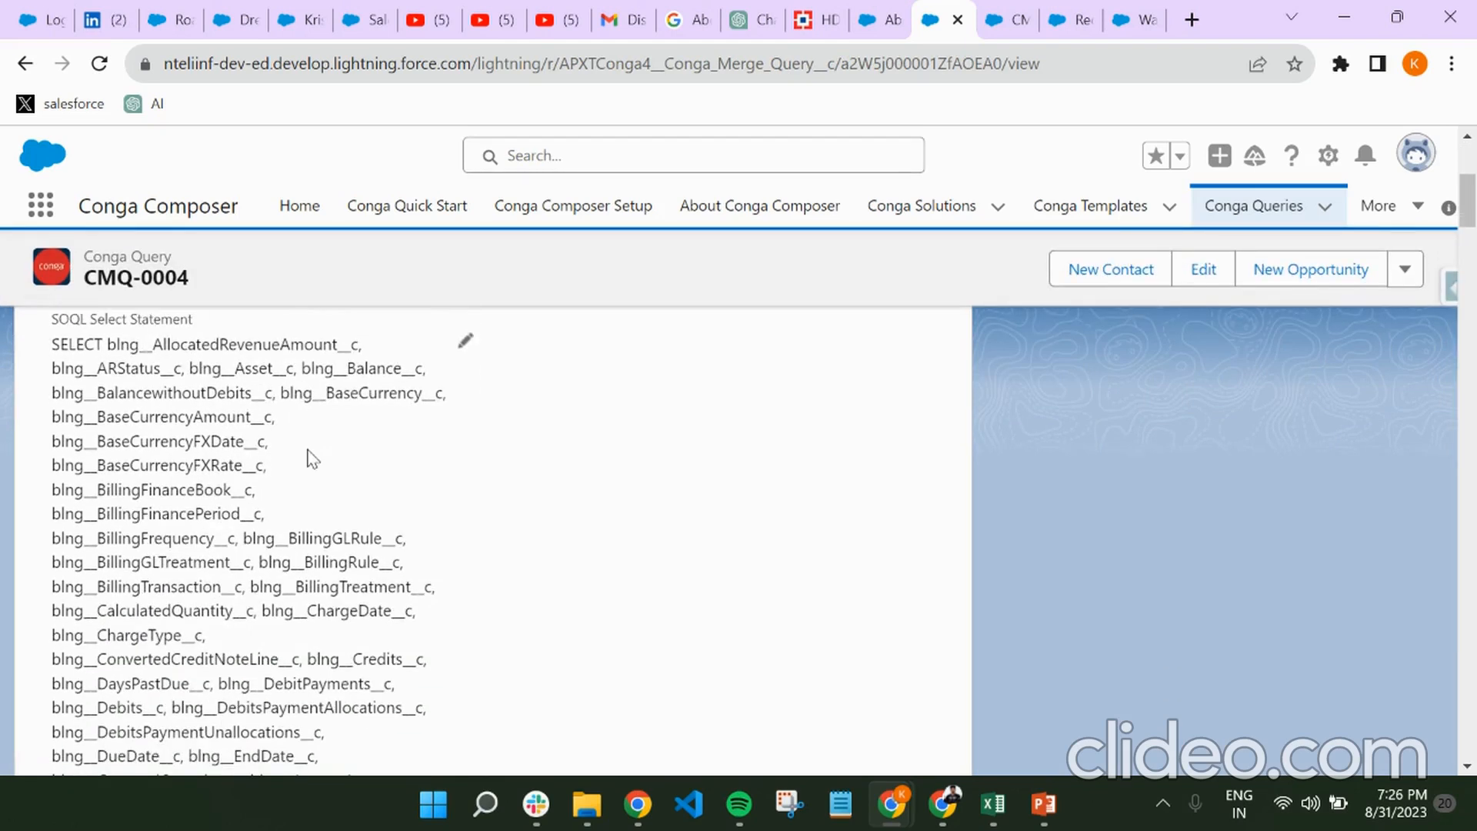
pyautogui.scroll(-3, 282, 421)
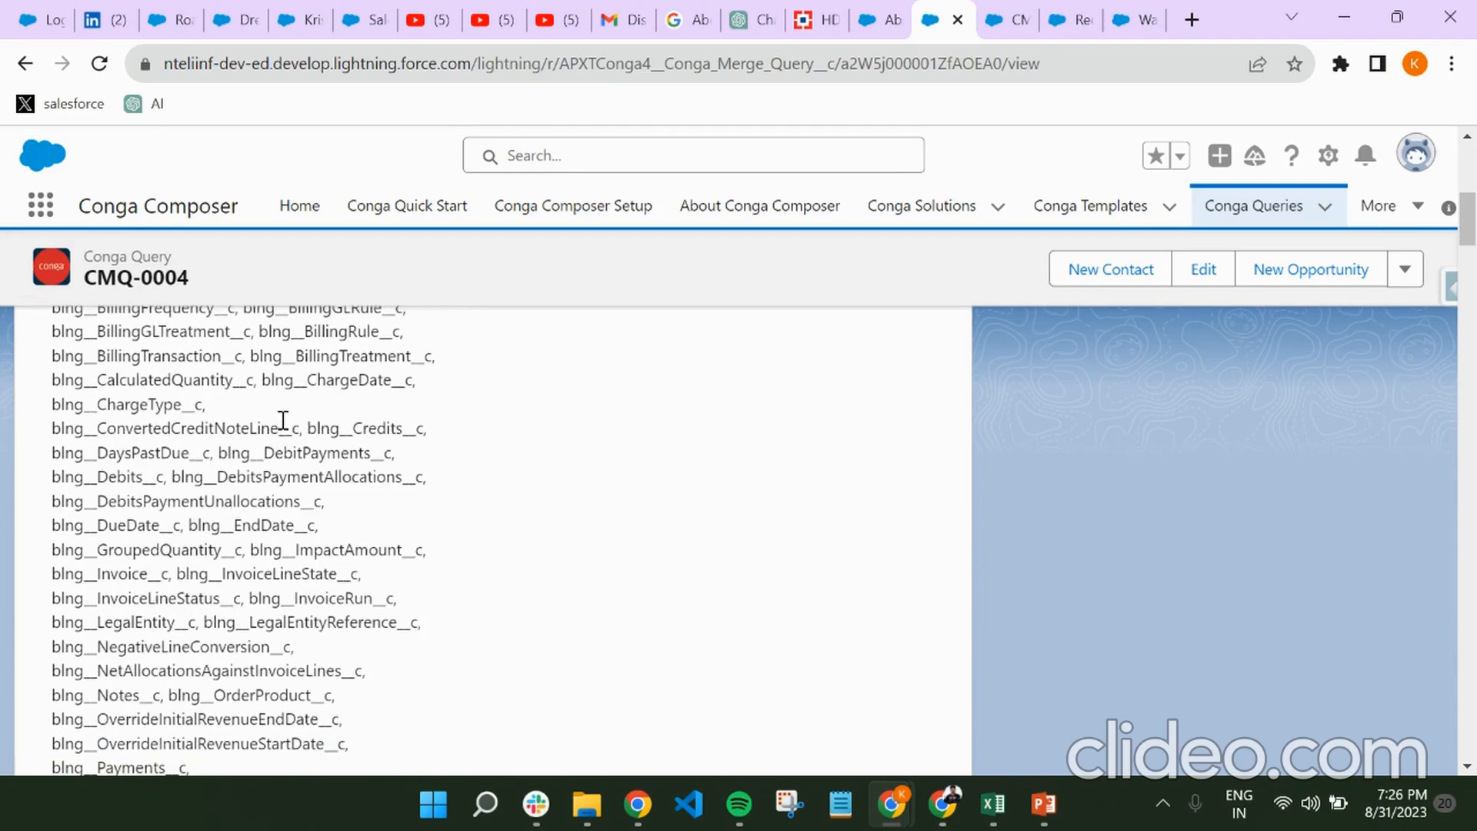
pyautogui.scroll(-2, 283, 420)
pyautogui.scroll(-15, 282, 420)
pyautogui.scroll(-15, 283, 422)
pyautogui.scroll(-10, 496, 439)
pyautogui.scroll(20, 539, 445)
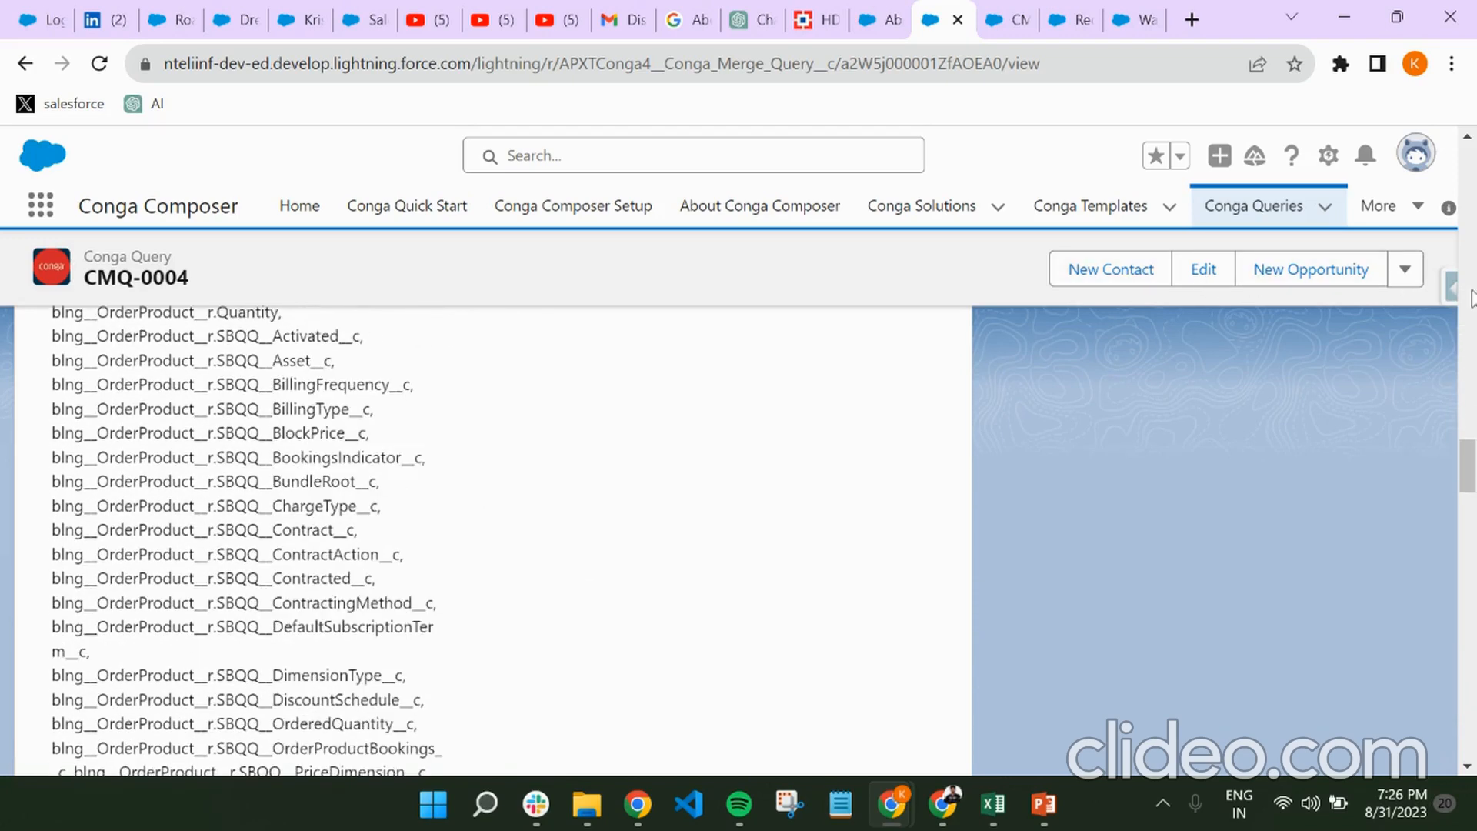
# - Launch Conga Query Builder for the query, choose Invoice Line (blng__InvoiceLine__c) as the base object and continue to field selection
pyautogui.click(1405, 269)
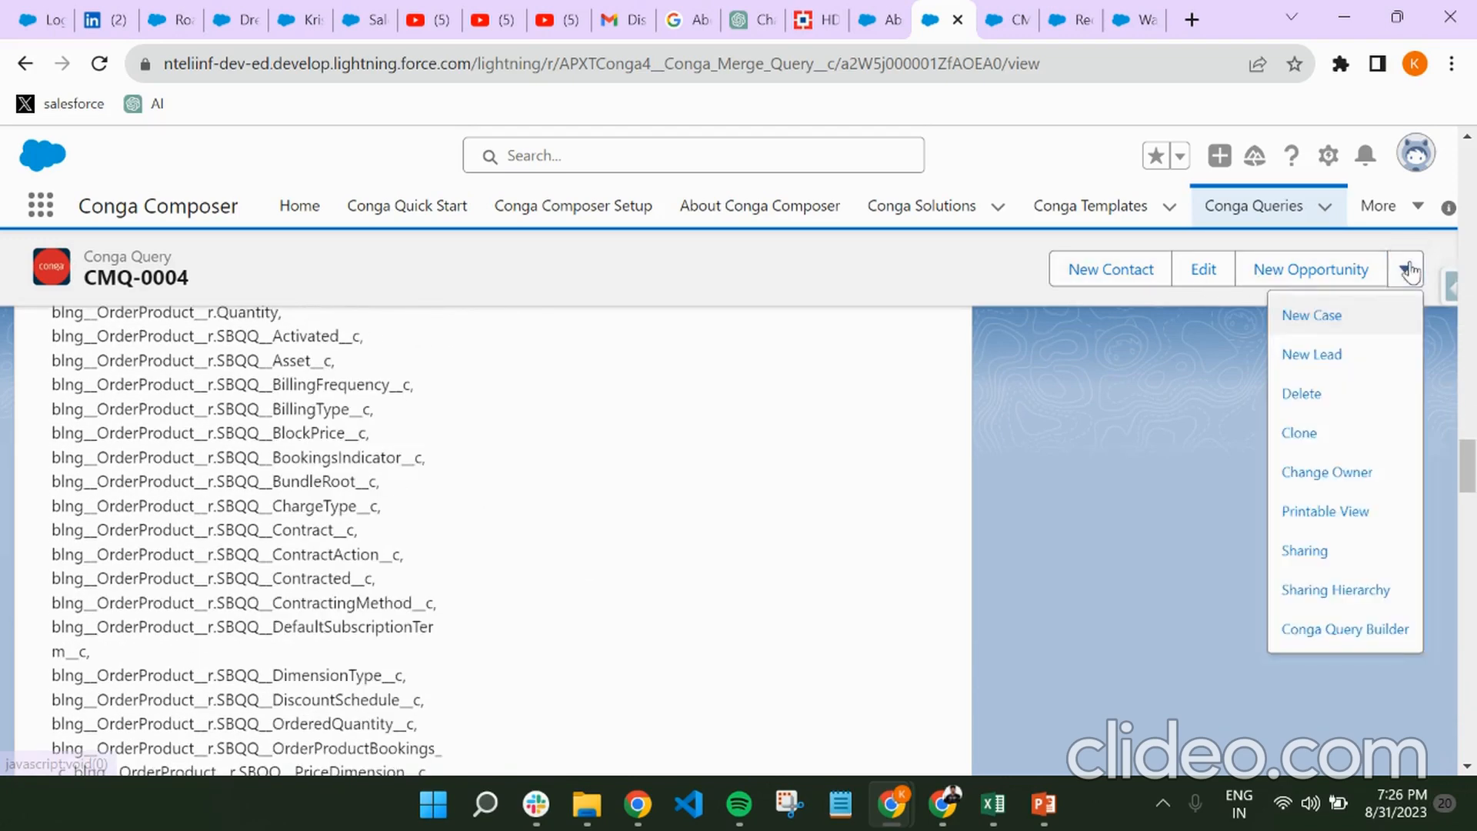
pyautogui.click(1317, 633)
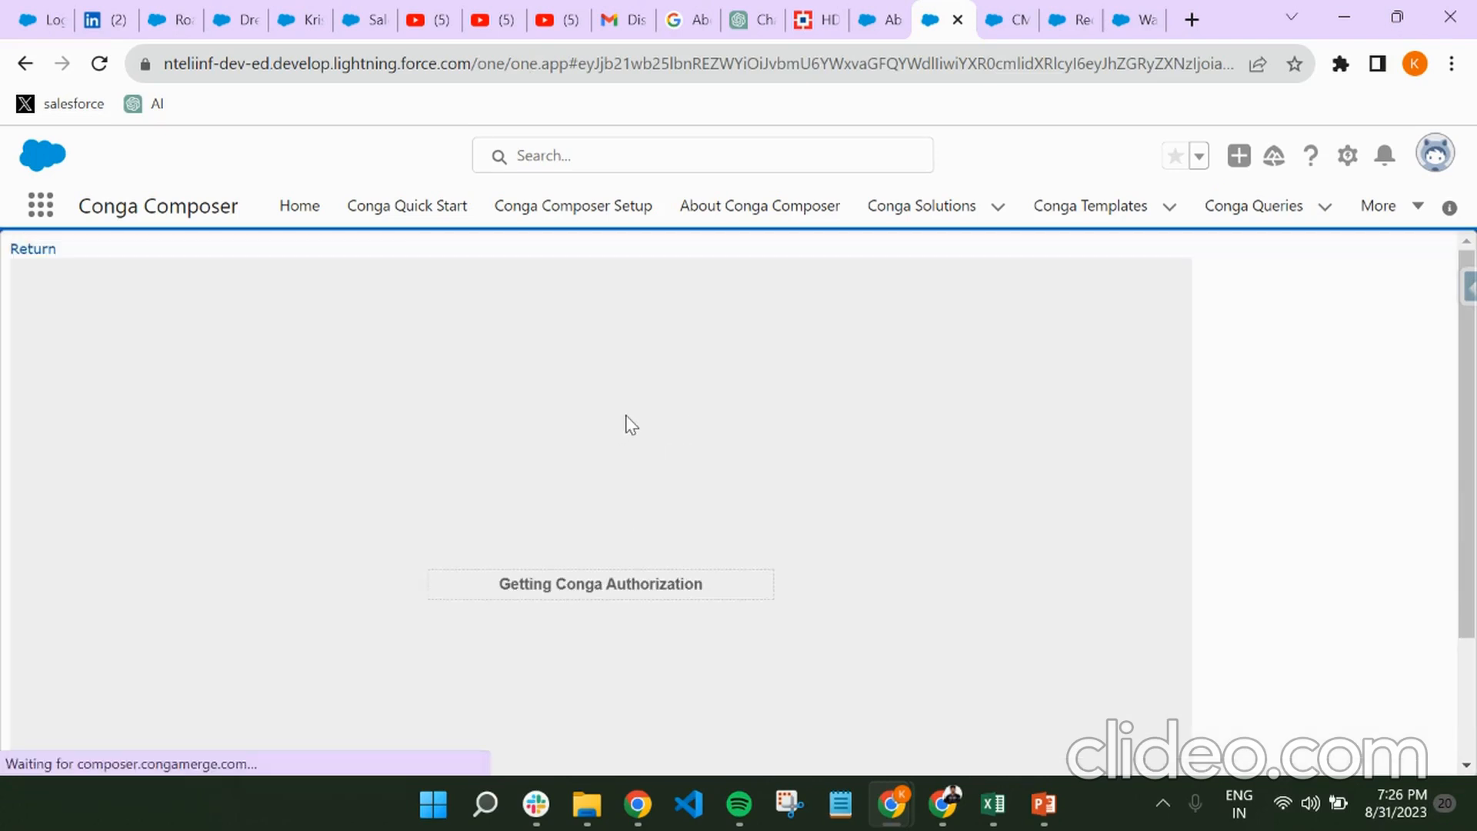
pyautogui.scroll(-5, 172, 488)
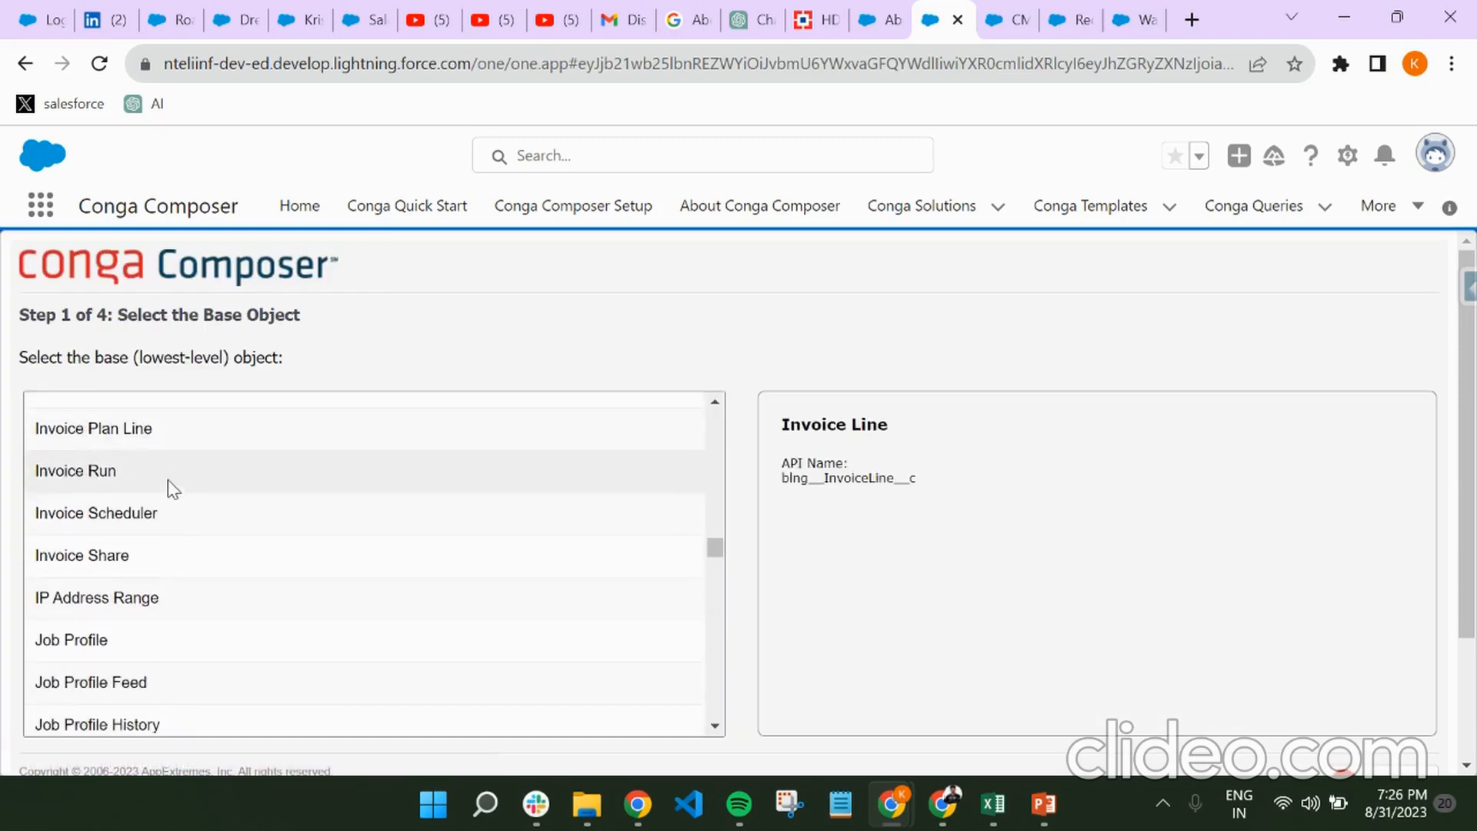
pyautogui.scroll(4, 147, 512)
pyautogui.scroll(-3, 192, 548)
pyautogui.scroll(2, 215, 523)
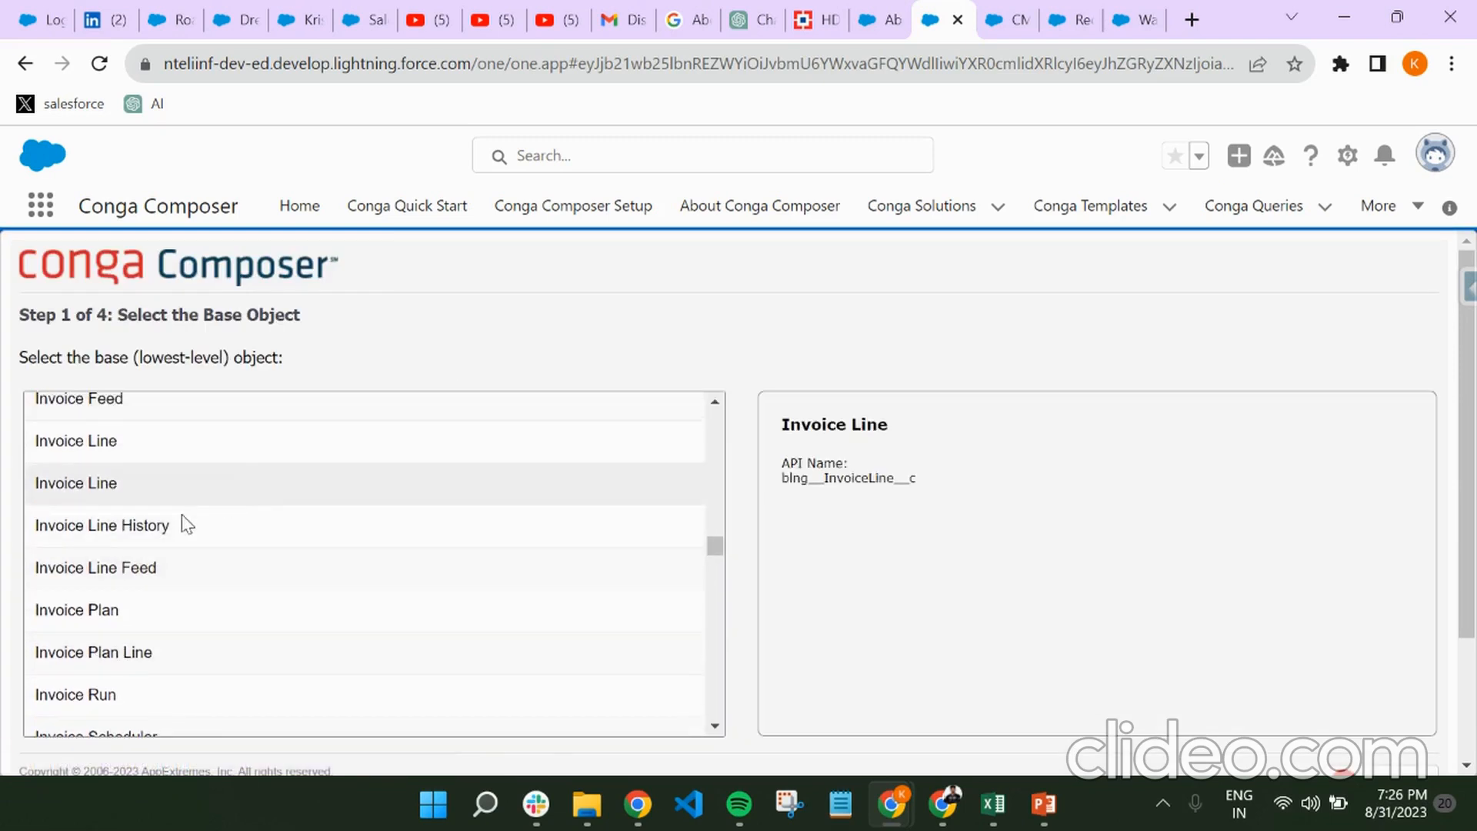
pyautogui.click(149, 492)
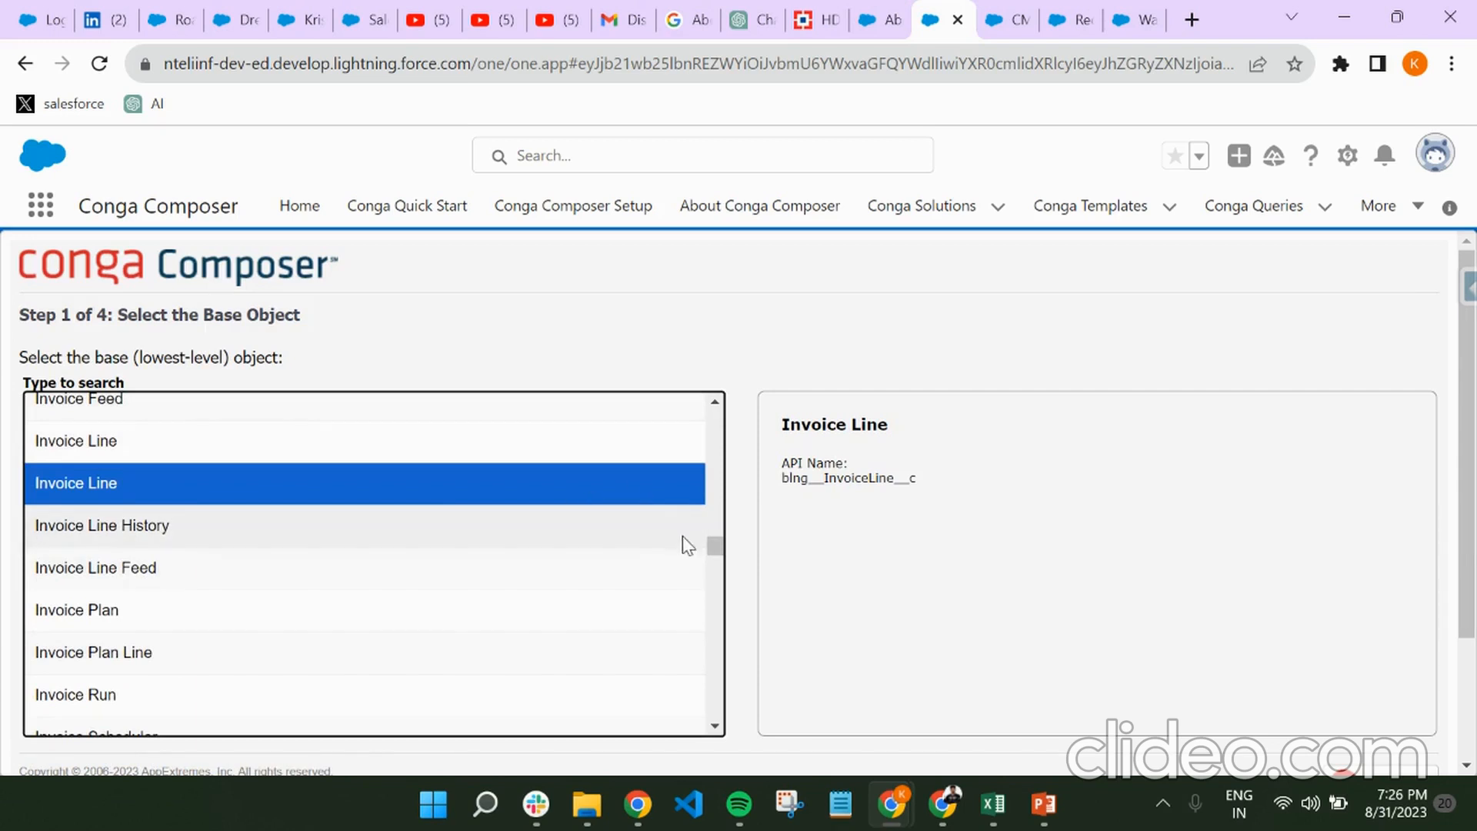
pyautogui.scroll(-2, 781, 554)
pyautogui.click(1387, 618)
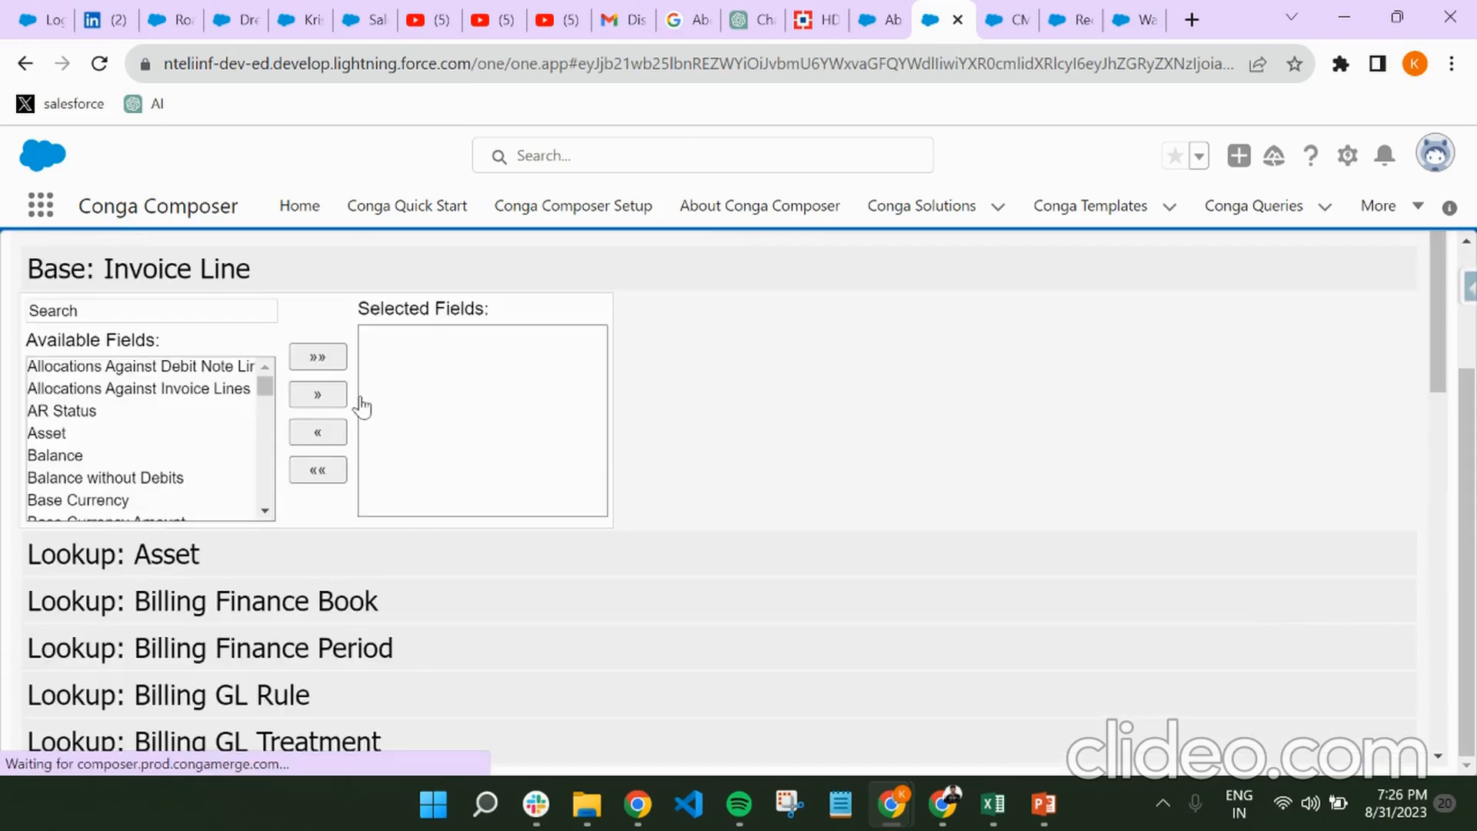
# - Add all available Invoice Line fields to the selected fields and look through the related lookup objects
pyautogui.click(308, 367)
pyautogui.scroll(-10, 495, 395)
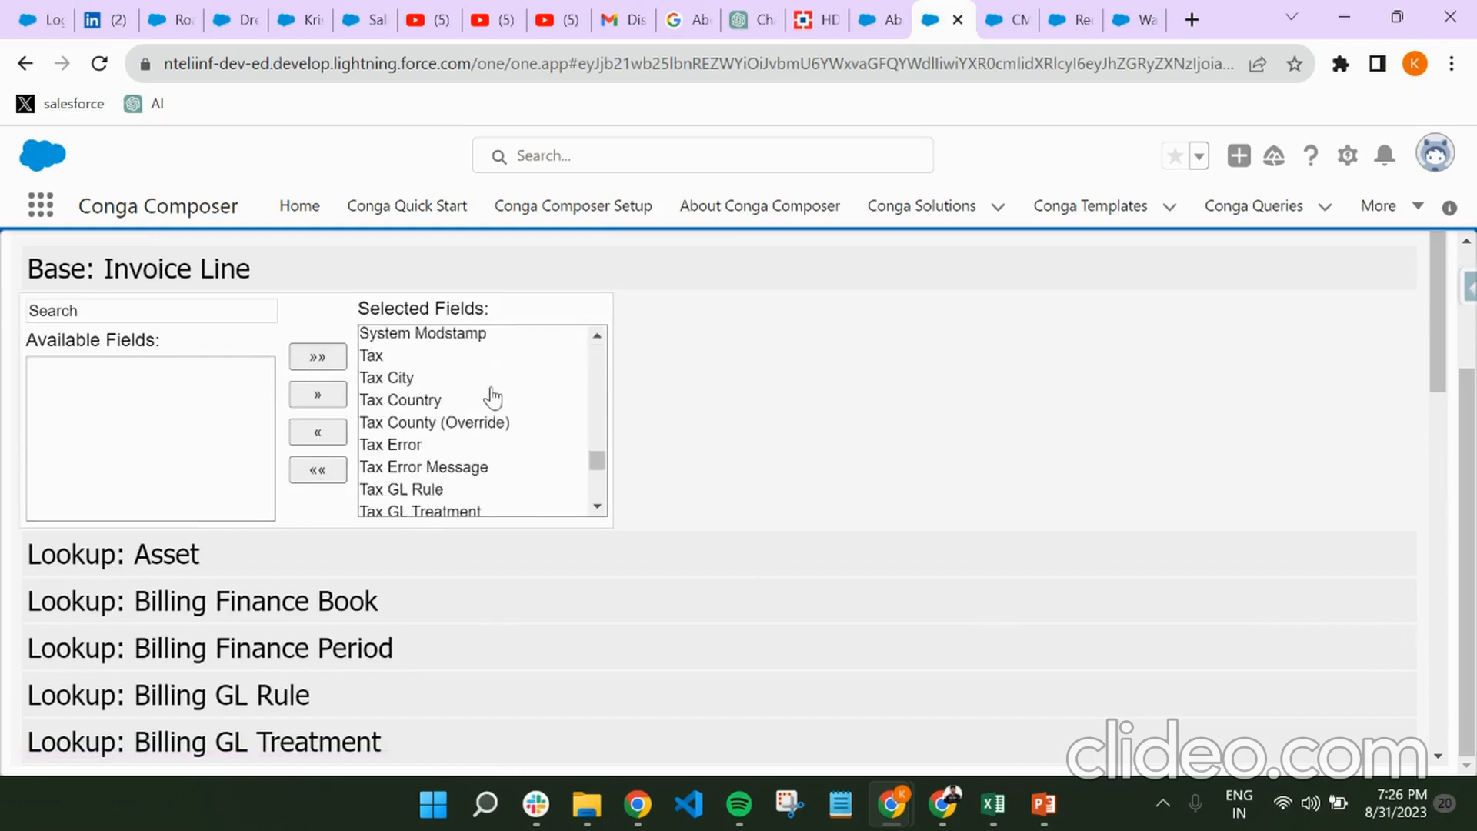
pyautogui.scroll(-3, 537, 408)
pyautogui.scroll(-10, 1335, 400)
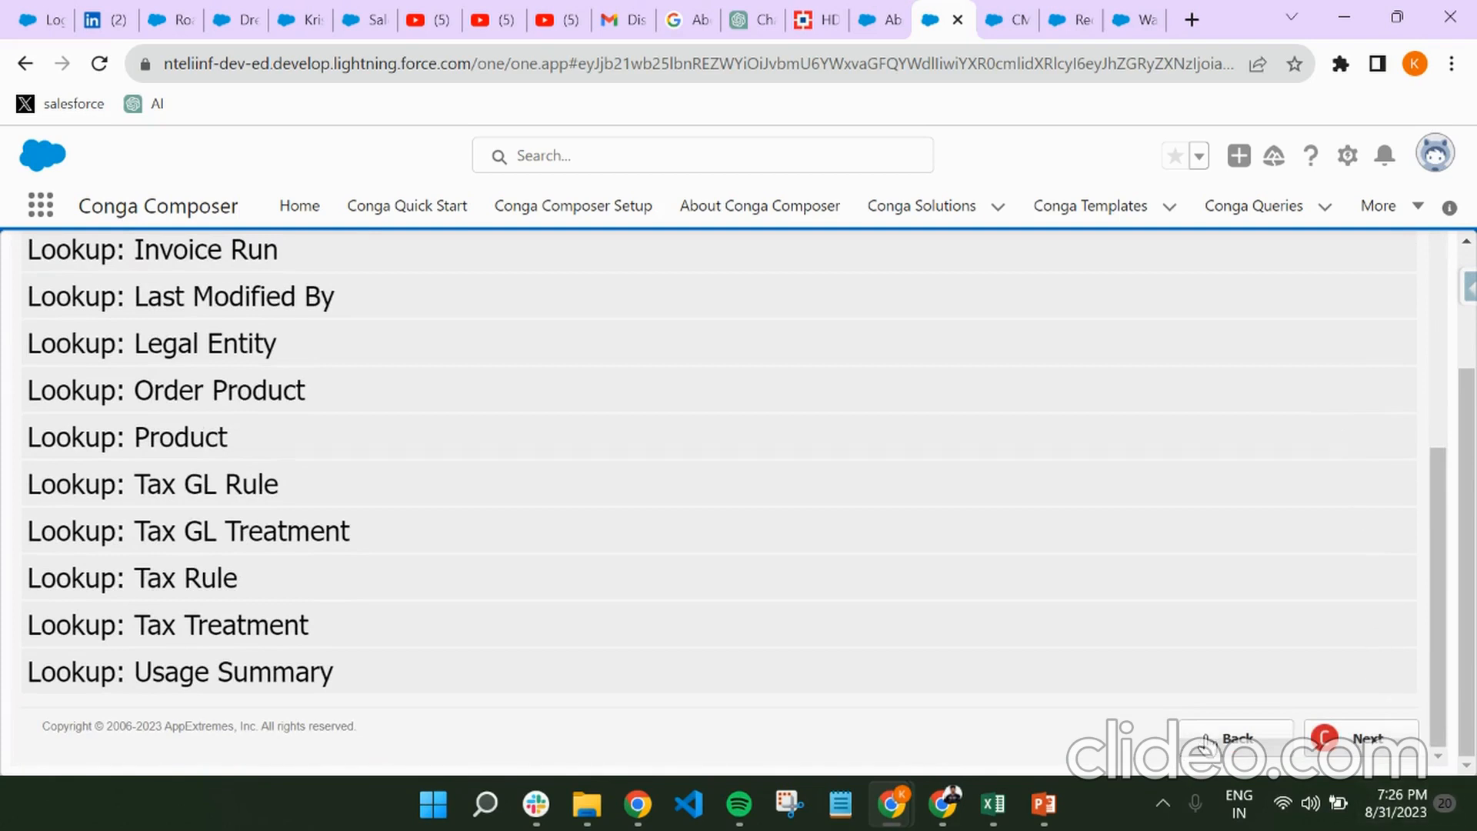
pyautogui.scroll(2, 684, 464)
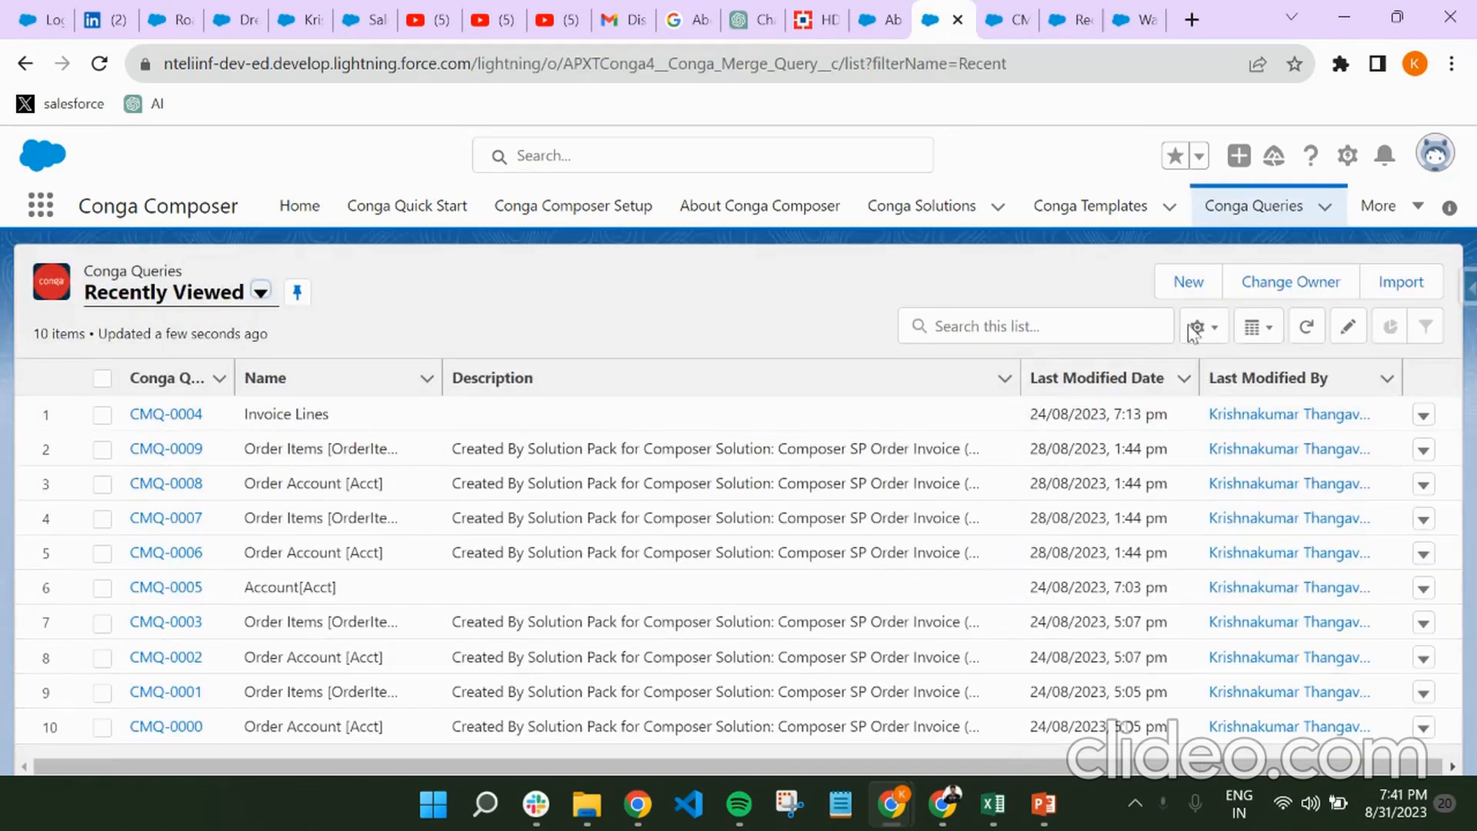
# - Create and save a new Conga template named "Test Invoice Template" with template type Document
pyautogui.click(1073, 210)
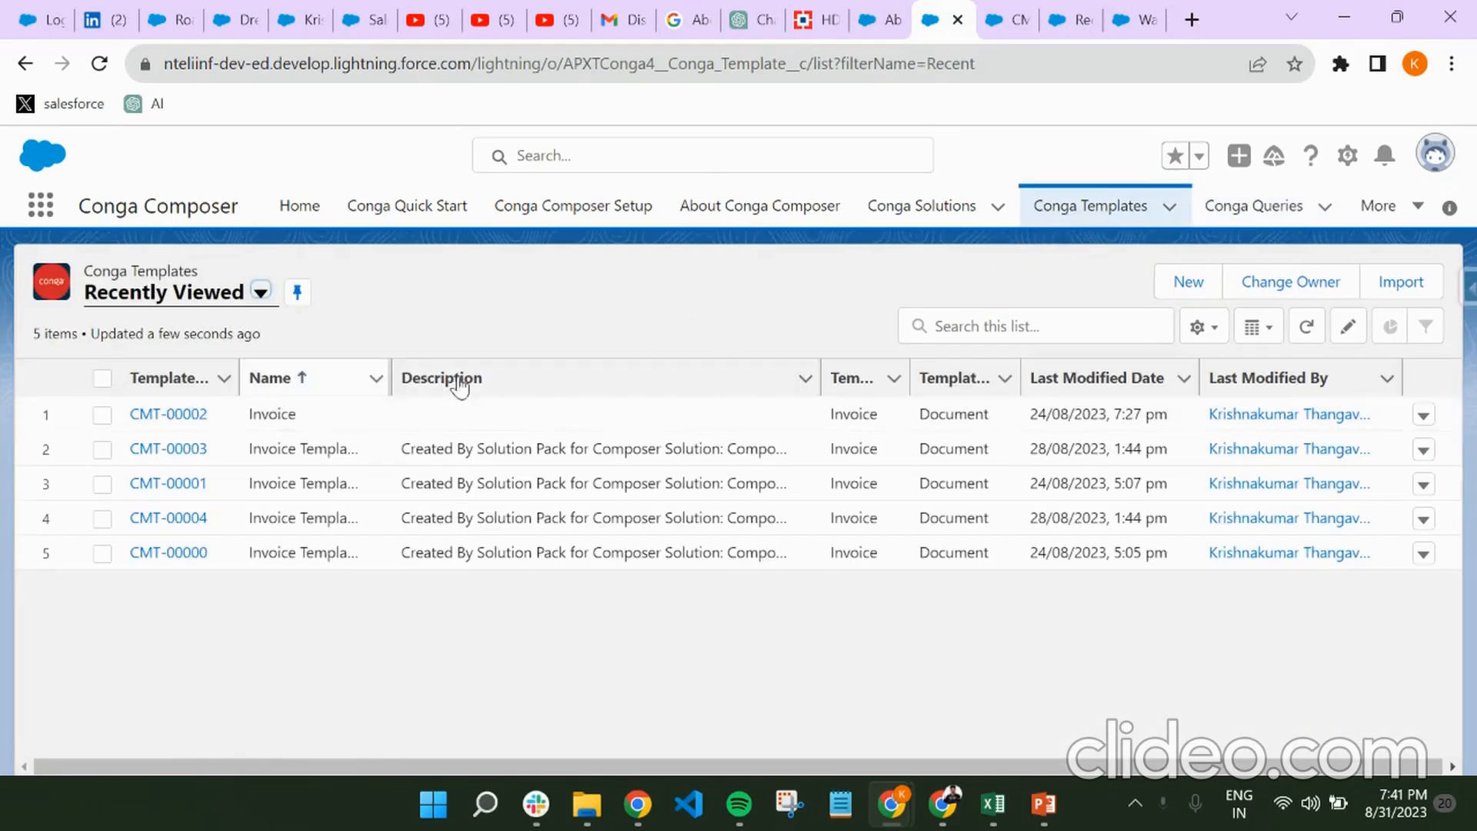
pyautogui.click(1206, 284)
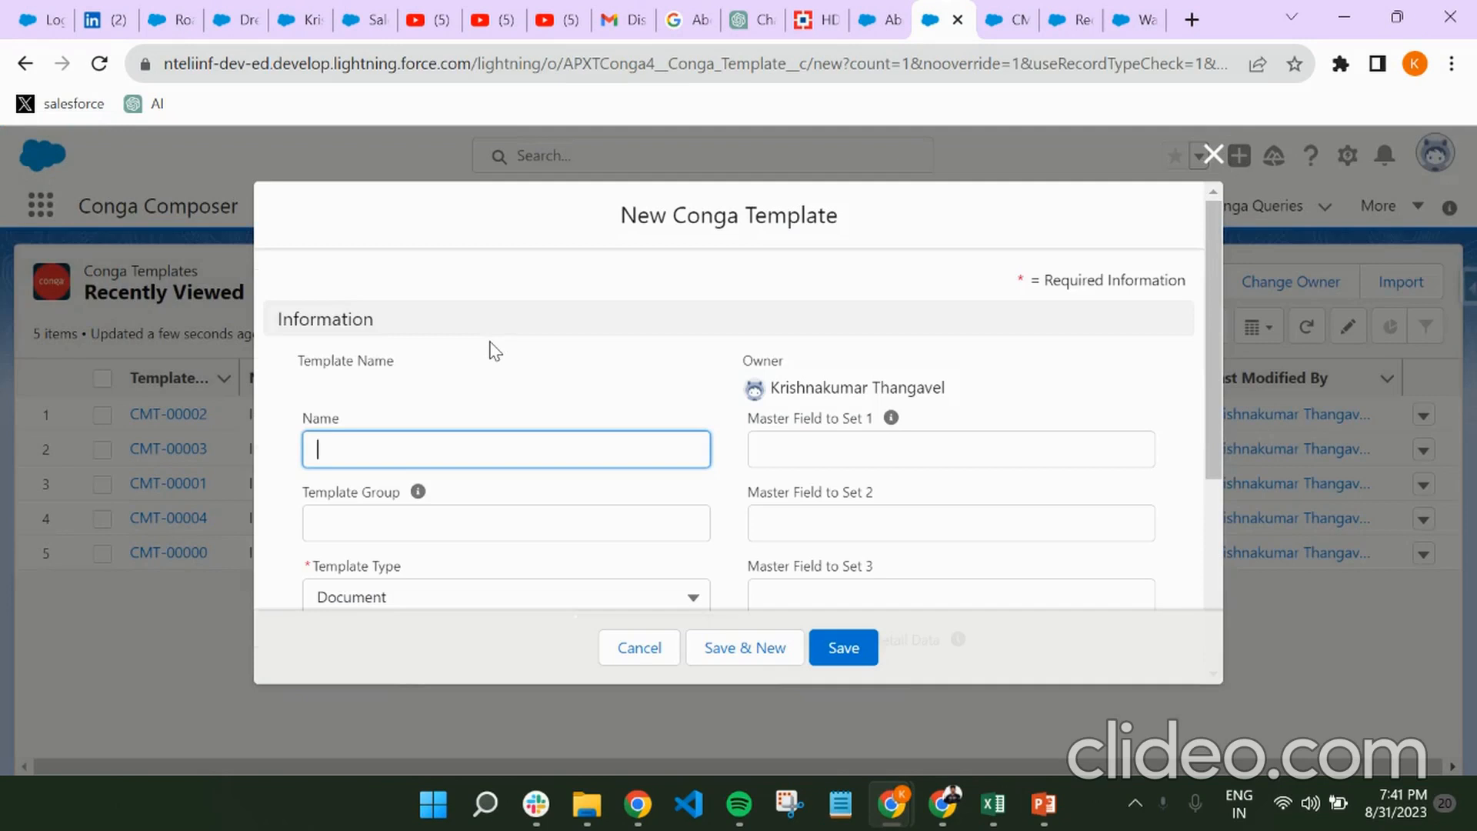
pyautogui.write('Test Invoice Template')
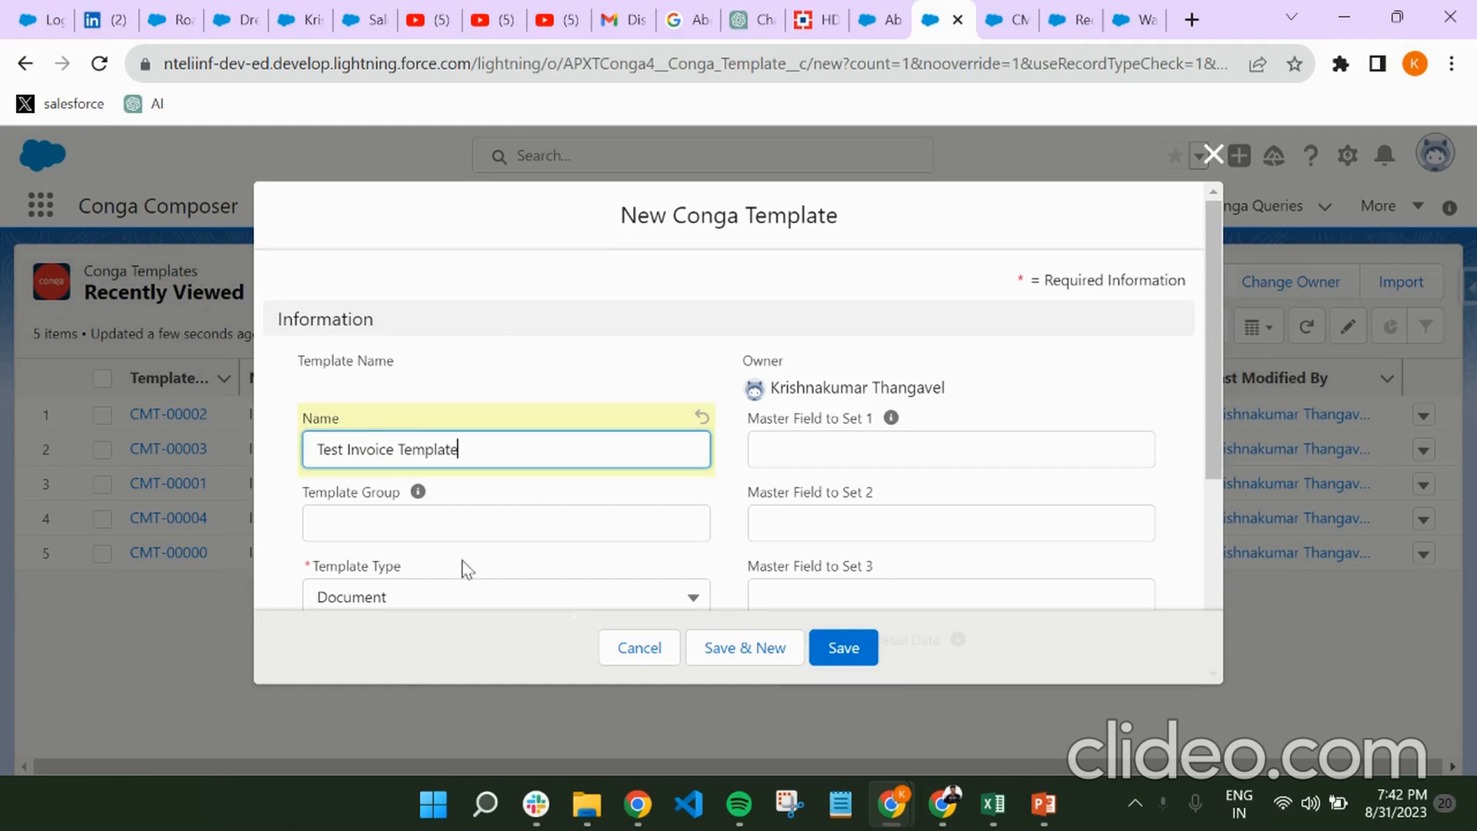
pyautogui.scroll(-3, 485, 551)
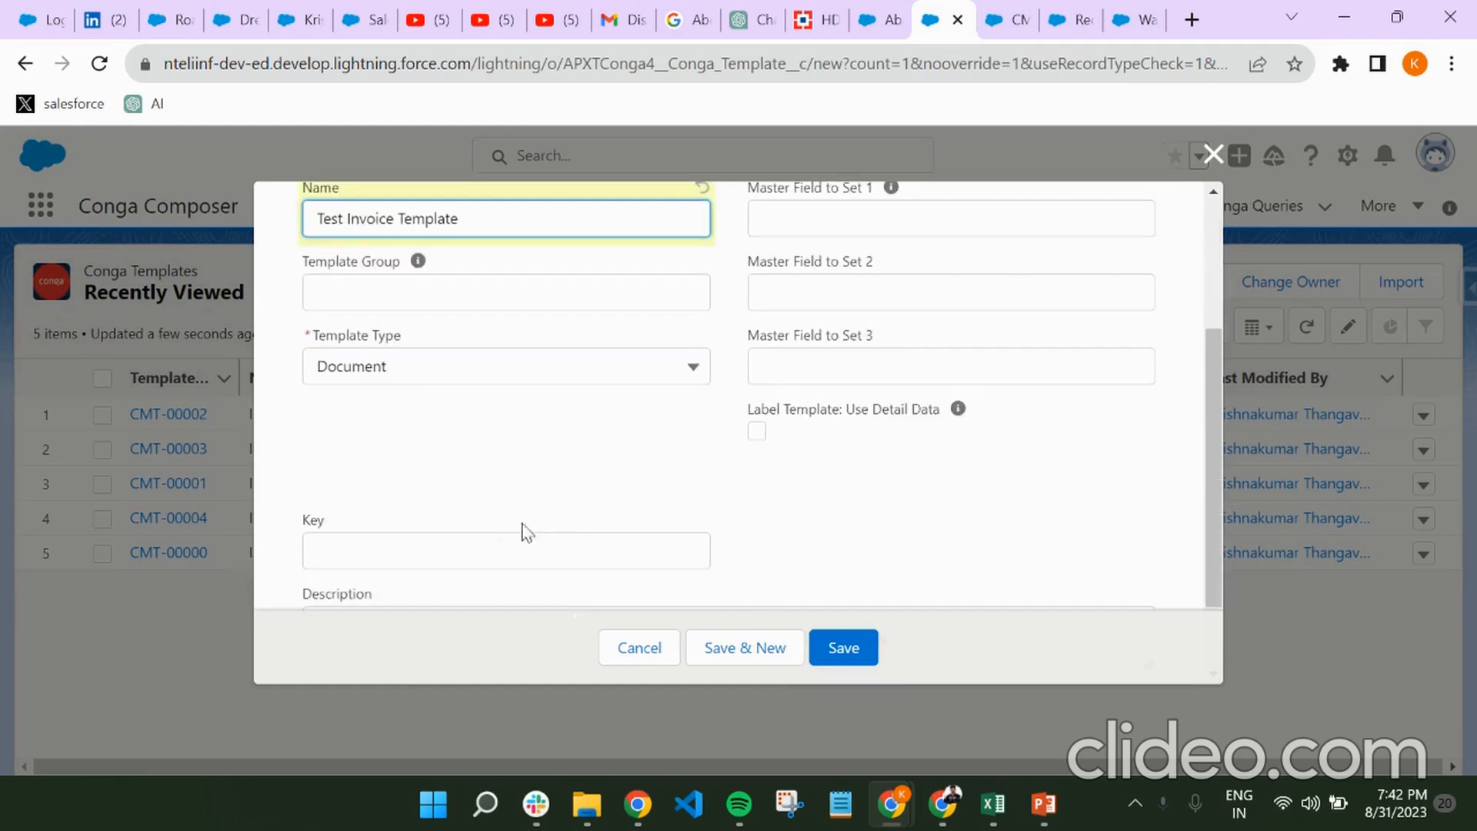
pyautogui.click(511, 364)
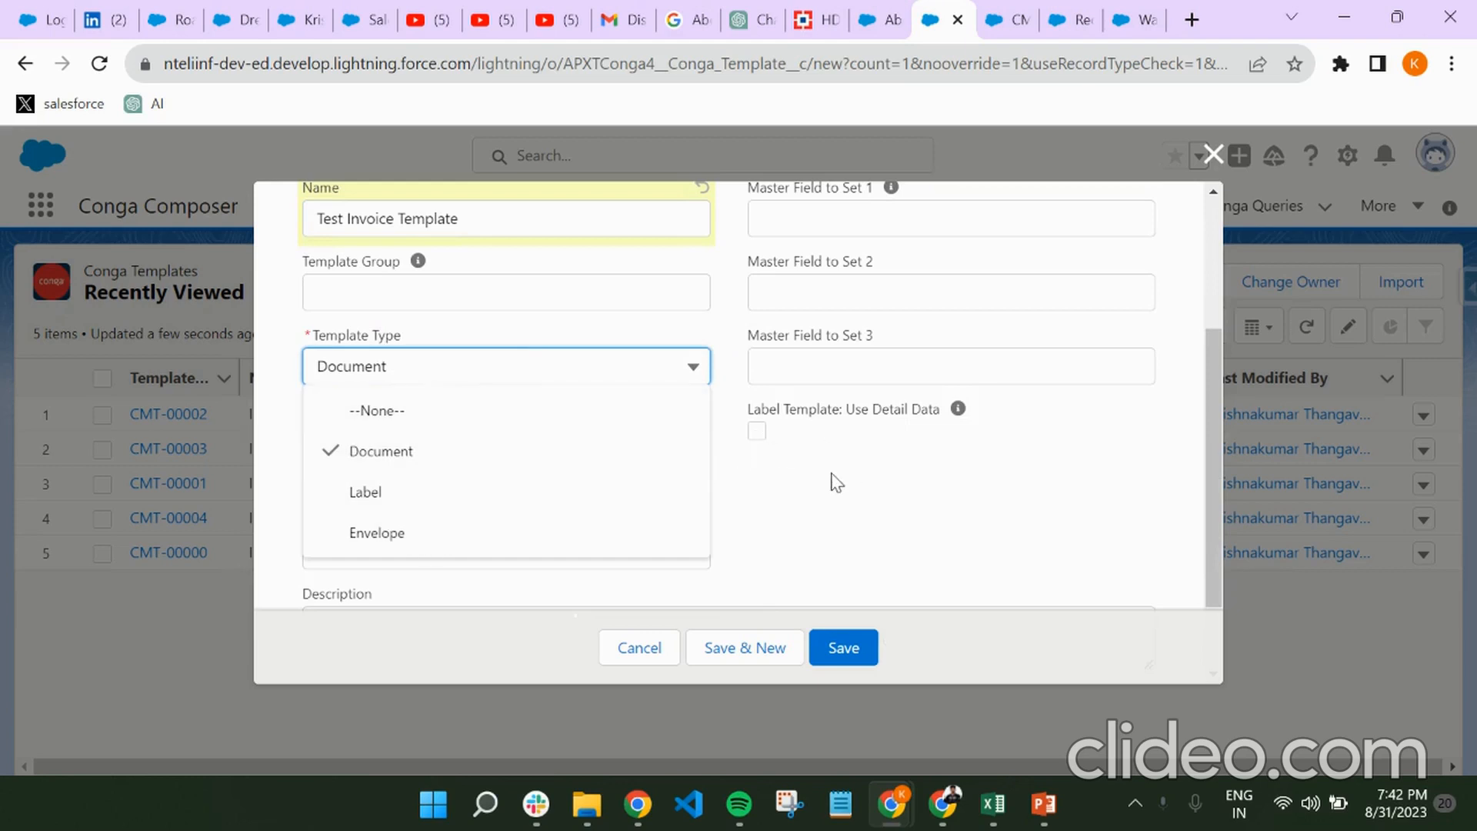
pyautogui.click(384, 451)
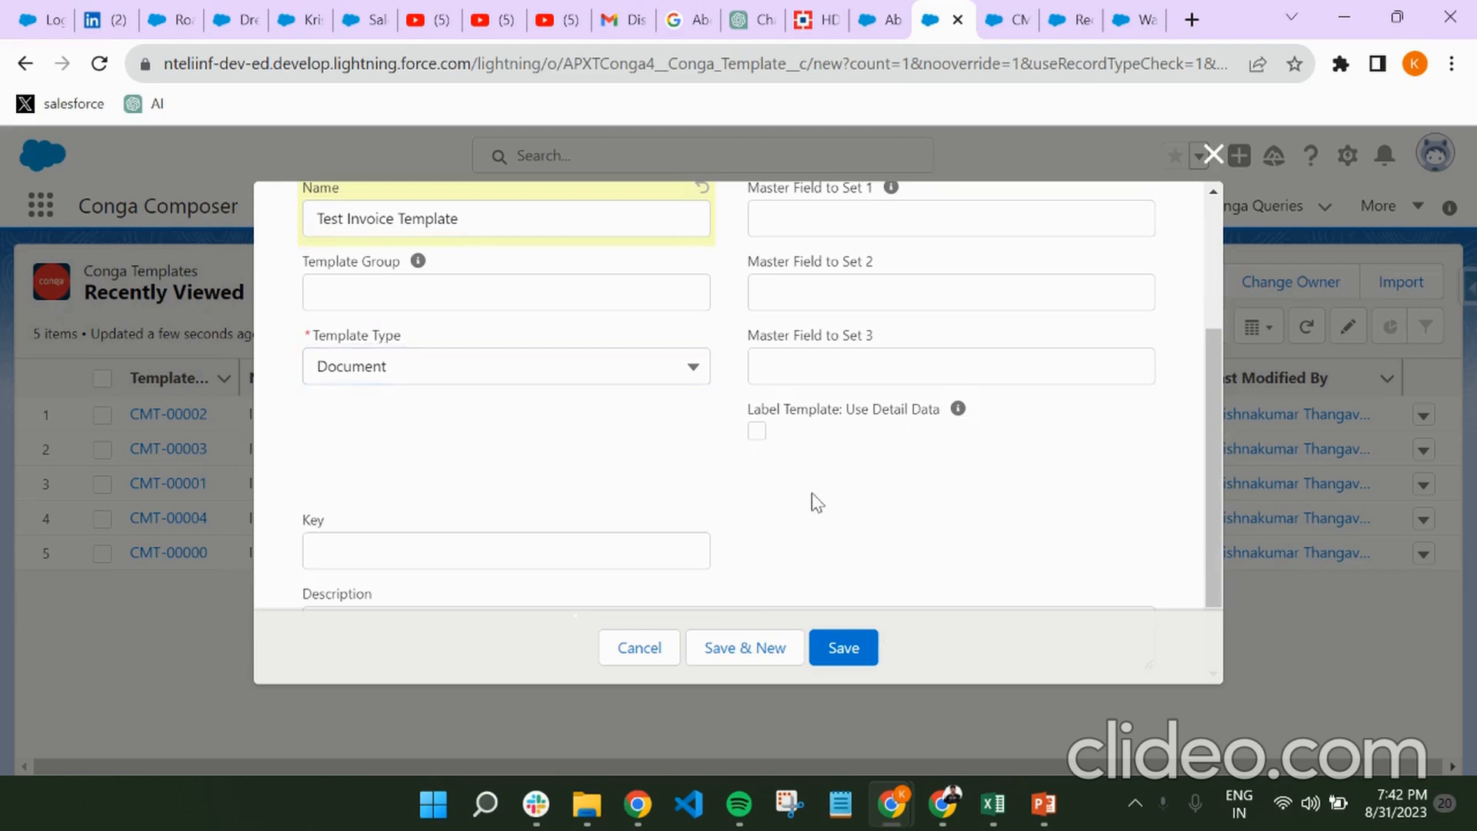
pyautogui.scroll(-2, 613, 477)
pyautogui.click(857, 648)
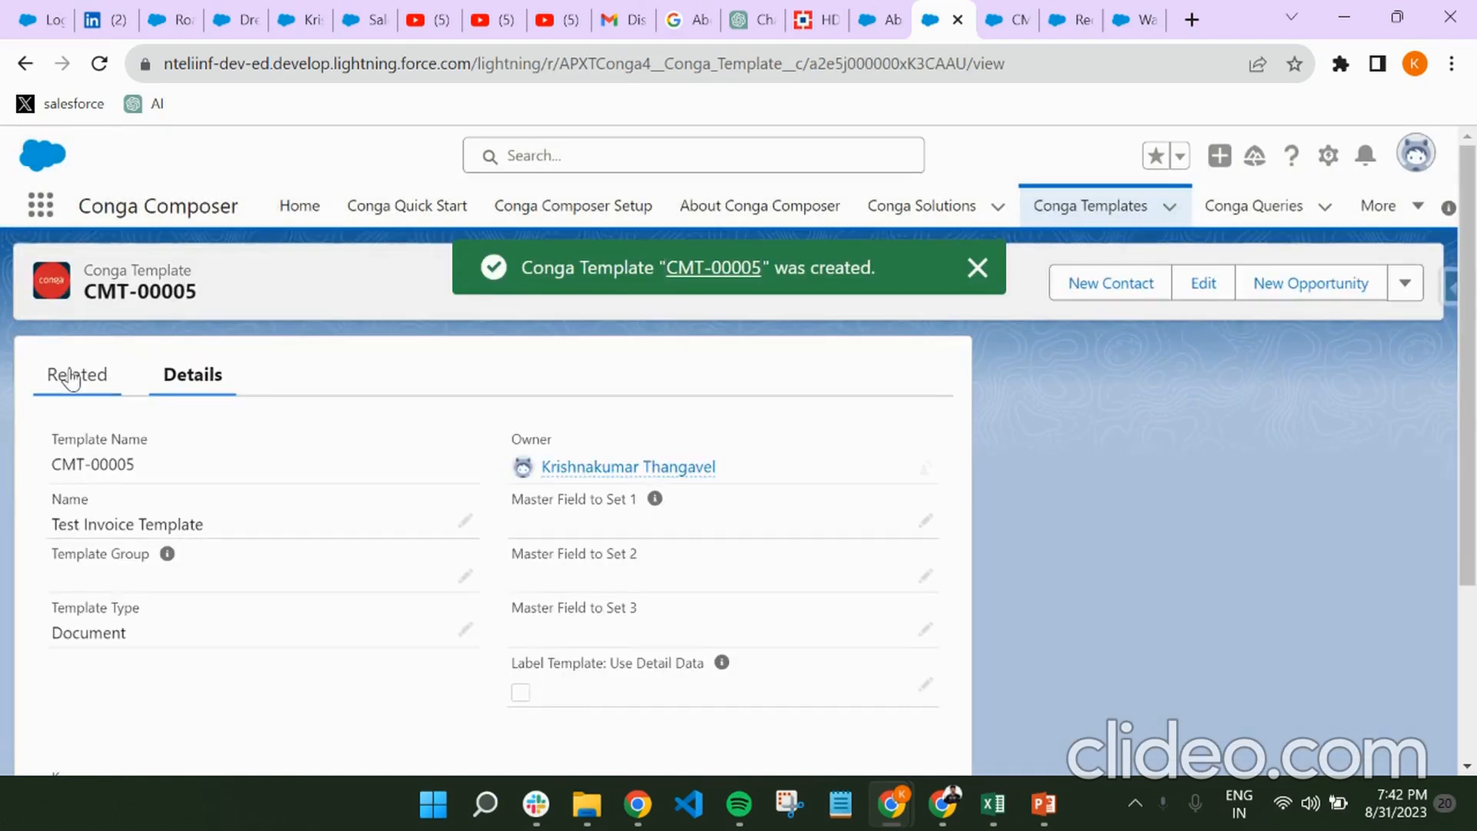
# - Upload the Word file Invoice Template (2) from Downloads to the new template's Notes & Attachments
pyautogui.click(71, 377)
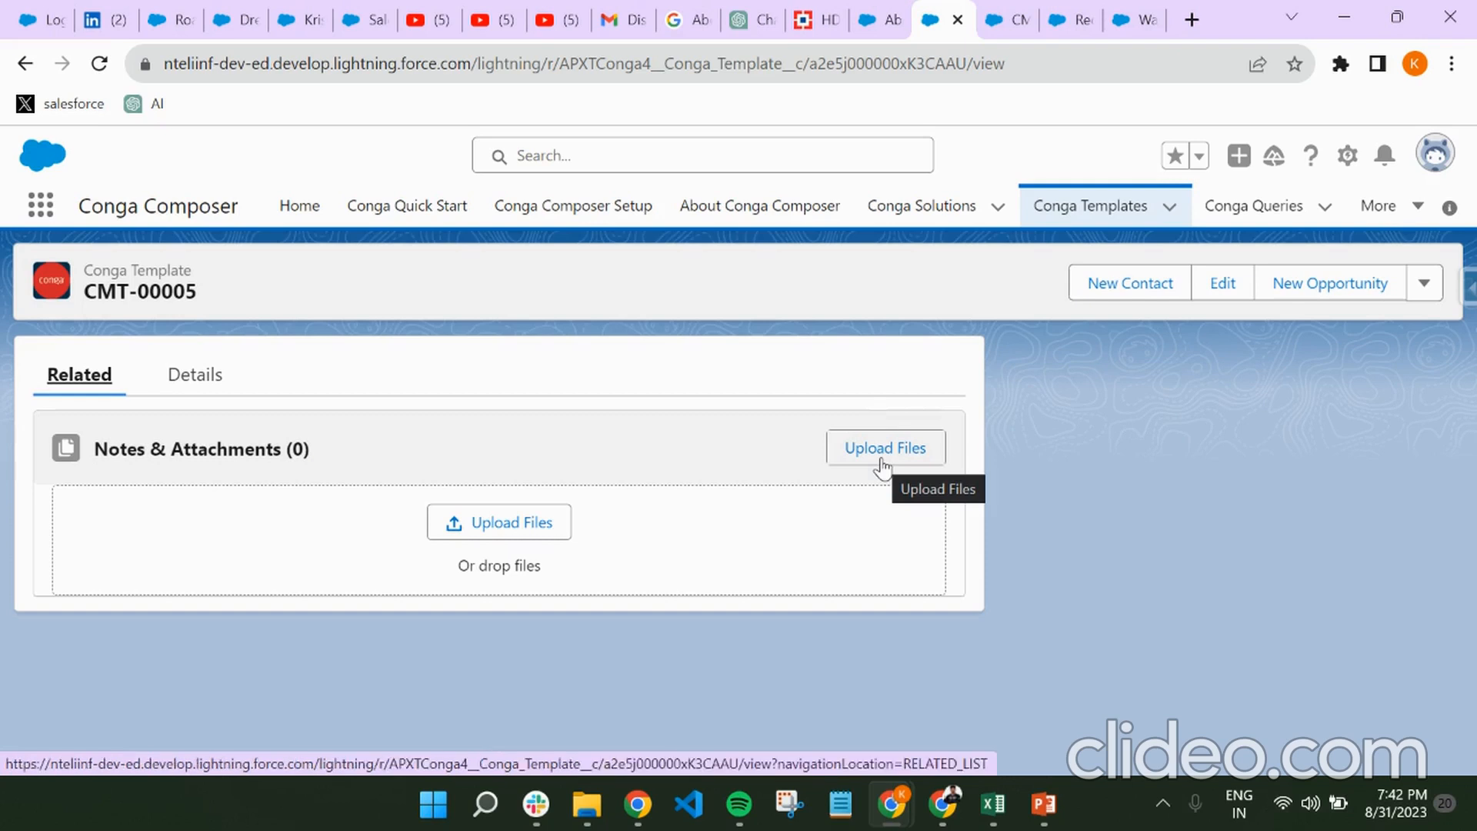
pyautogui.click(882, 464)
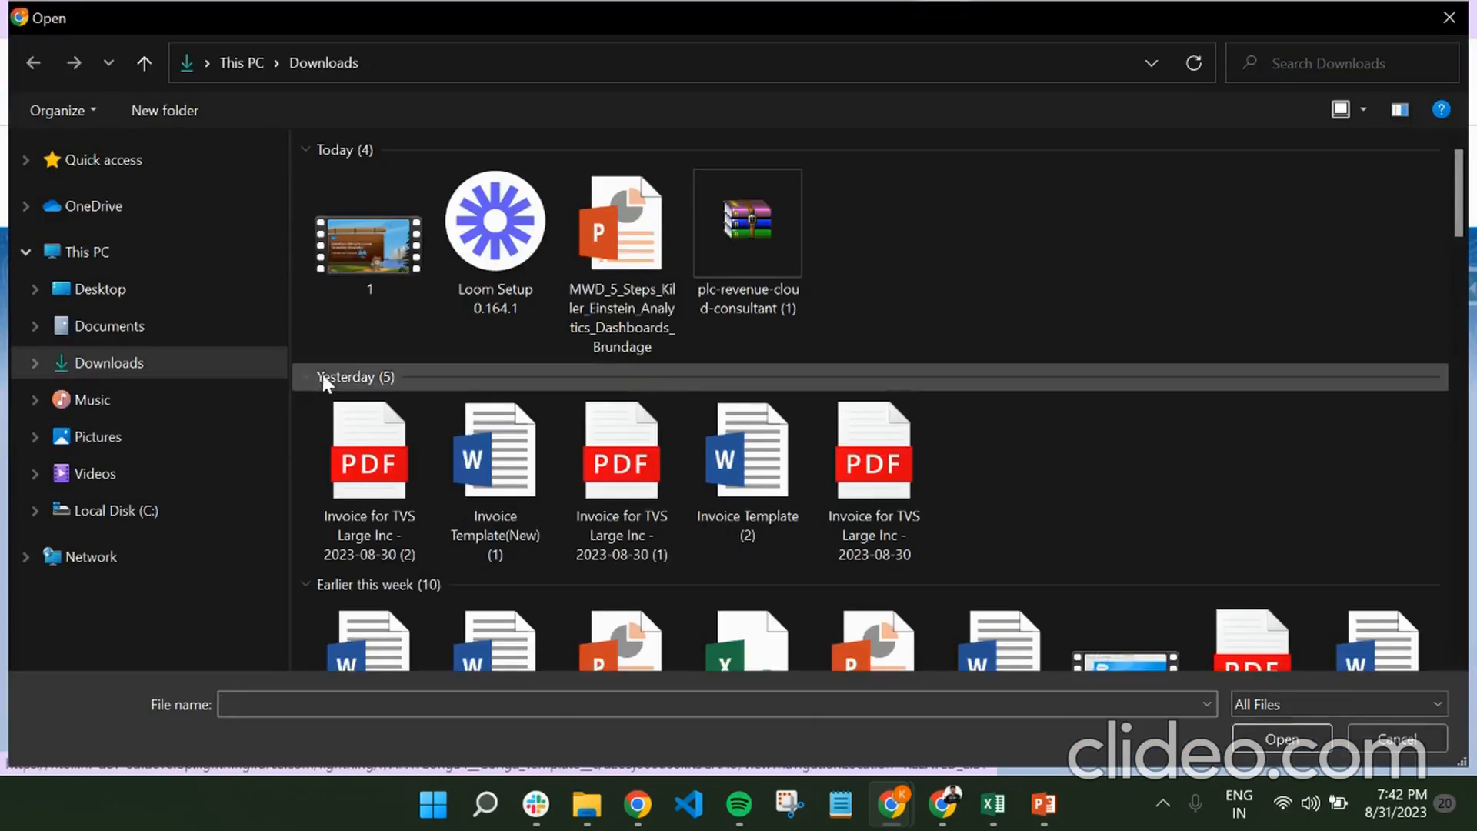
pyautogui.scroll(-3, 545, 450)
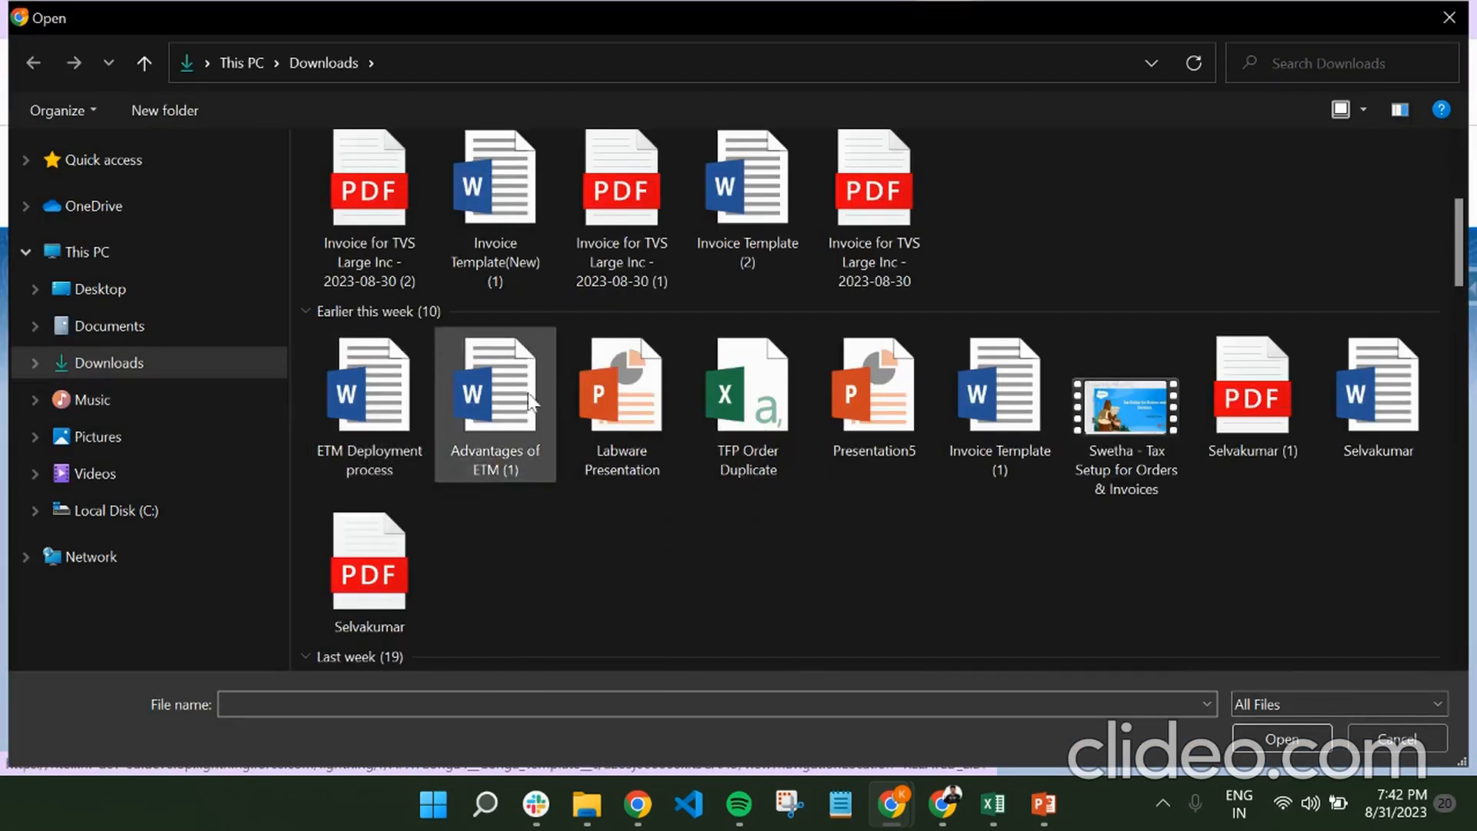
pyautogui.scroll(3, 511, 420)
pyautogui.click(508, 423)
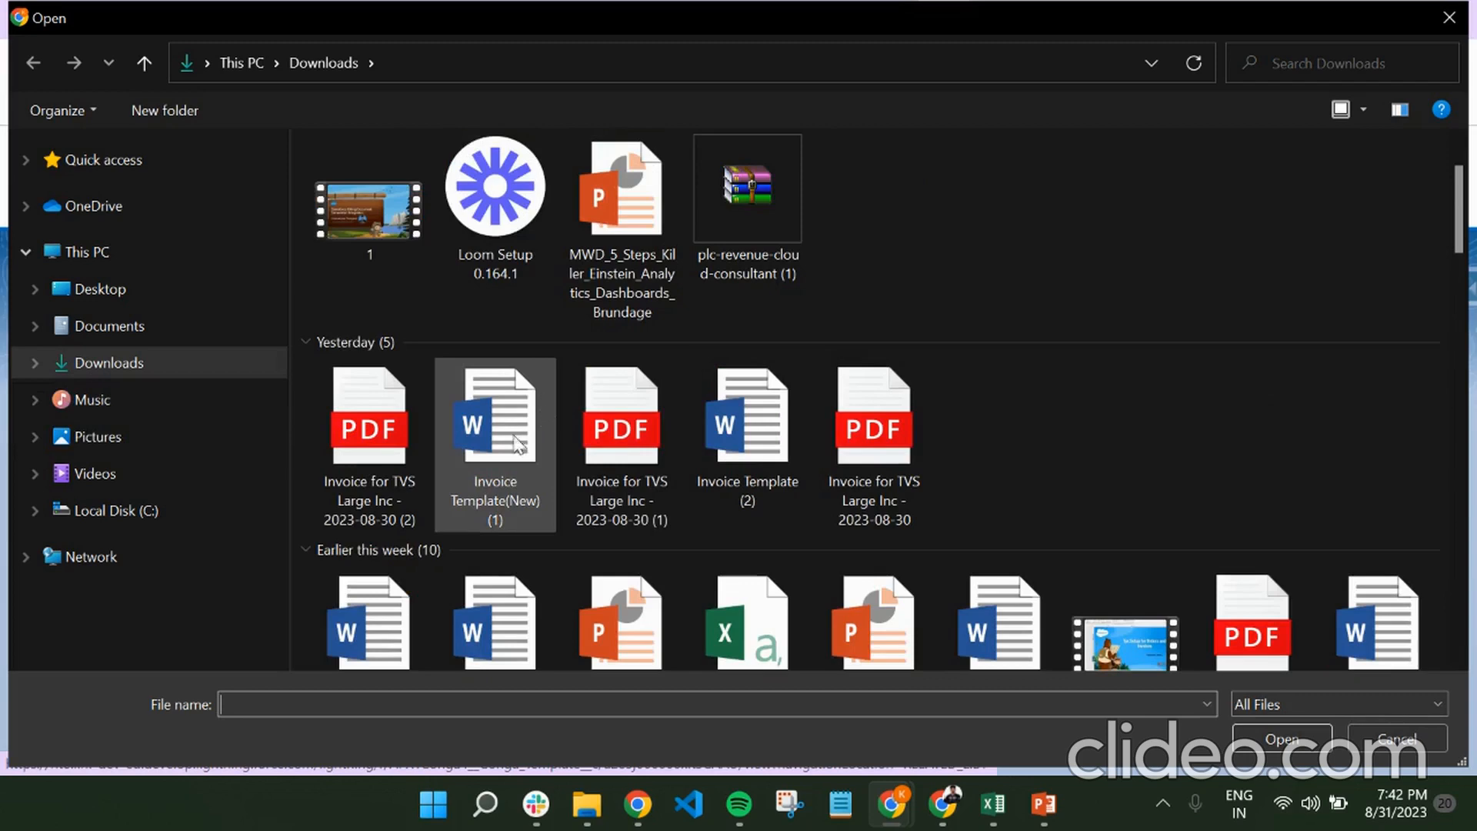
pyautogui.click(758, 464)
pyautogui.click(1261, 738)
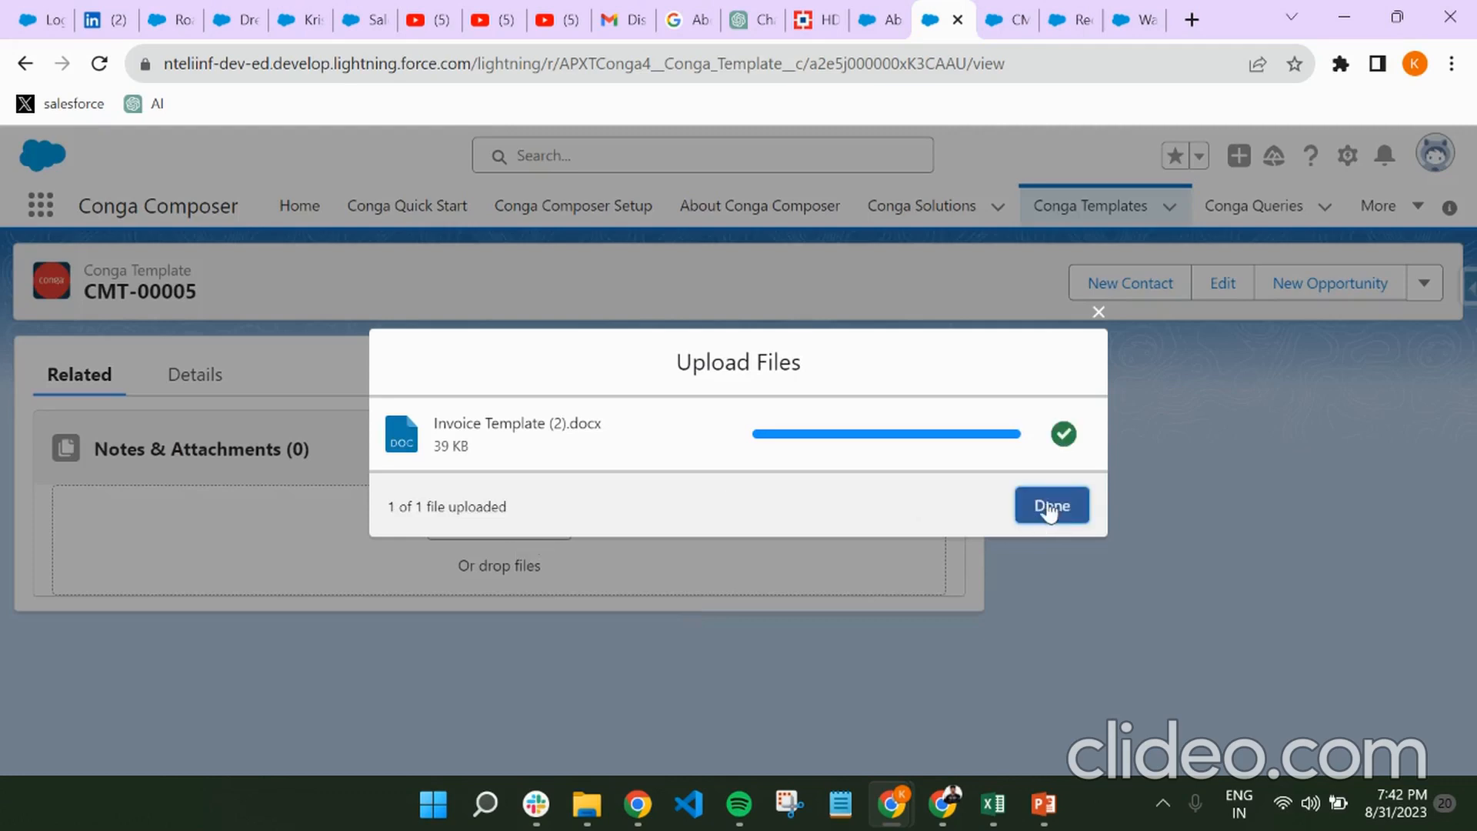
pyautogui.click(1052, 506)
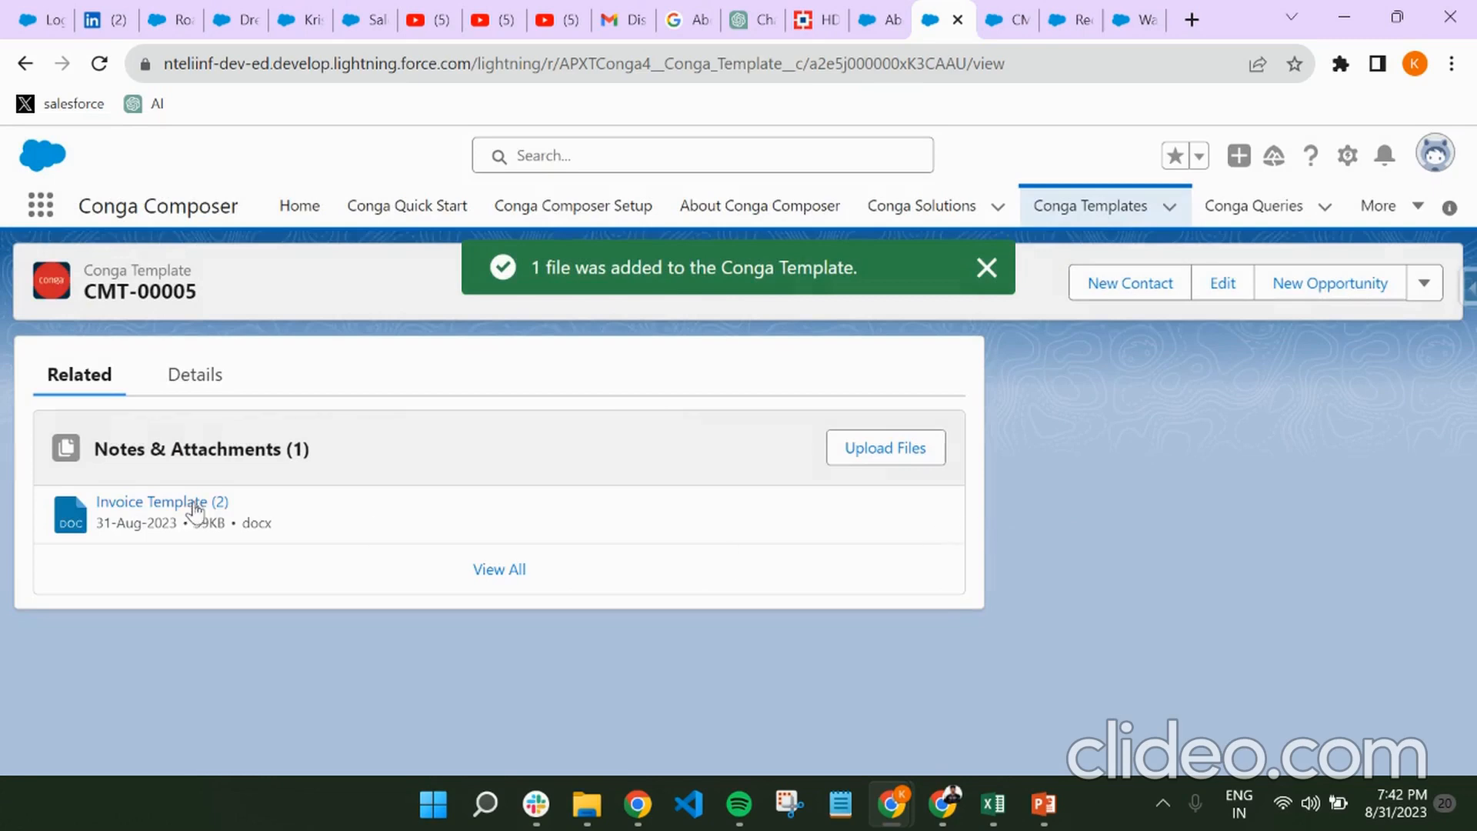
# - Preview the attached Invoice Template (2) document, examine its merge fields and products table, and close the preview
pyautogui.click(174, 504)
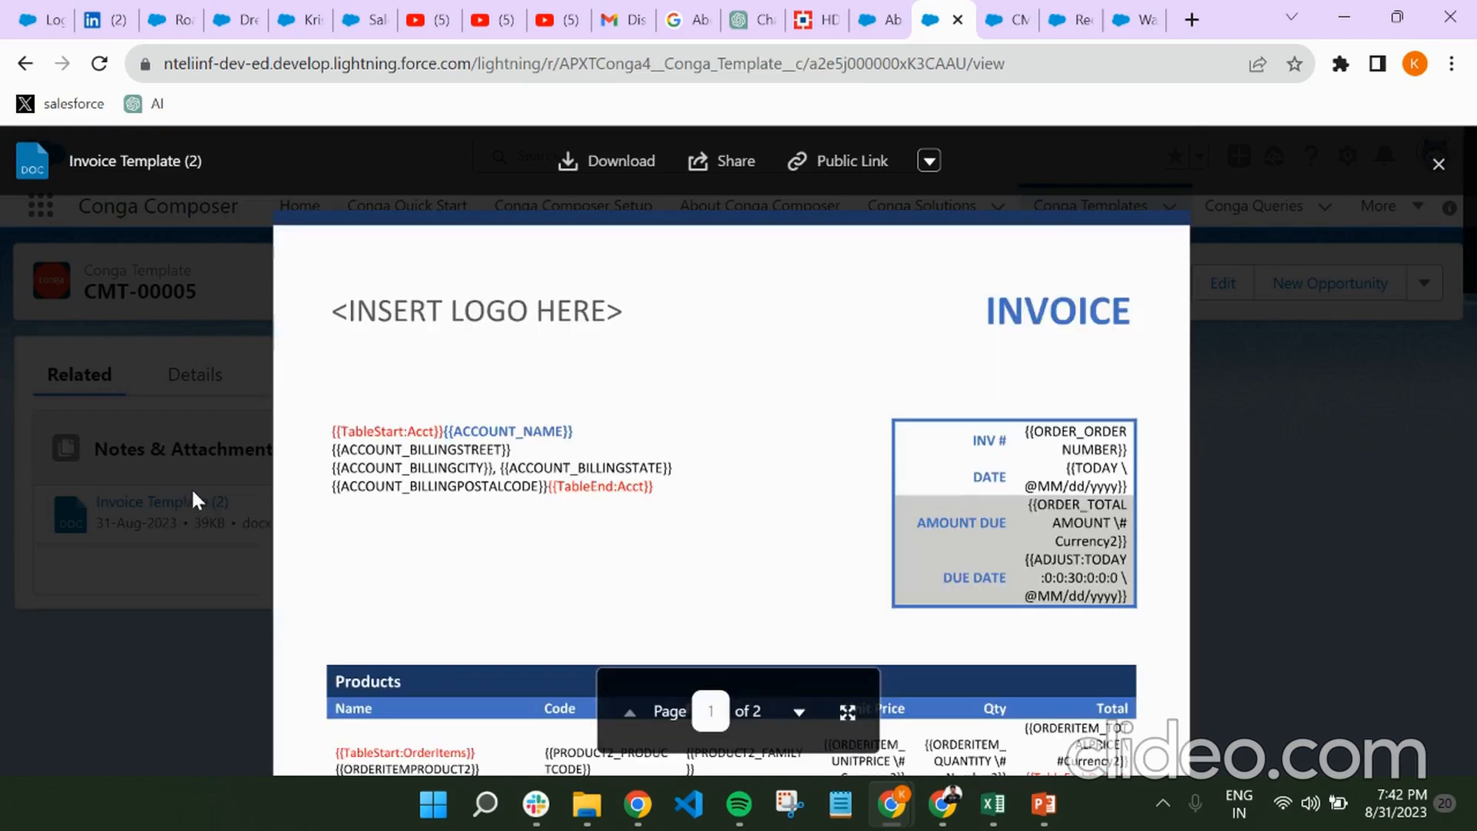
pyautogui.scroll(-10, 671, 457)
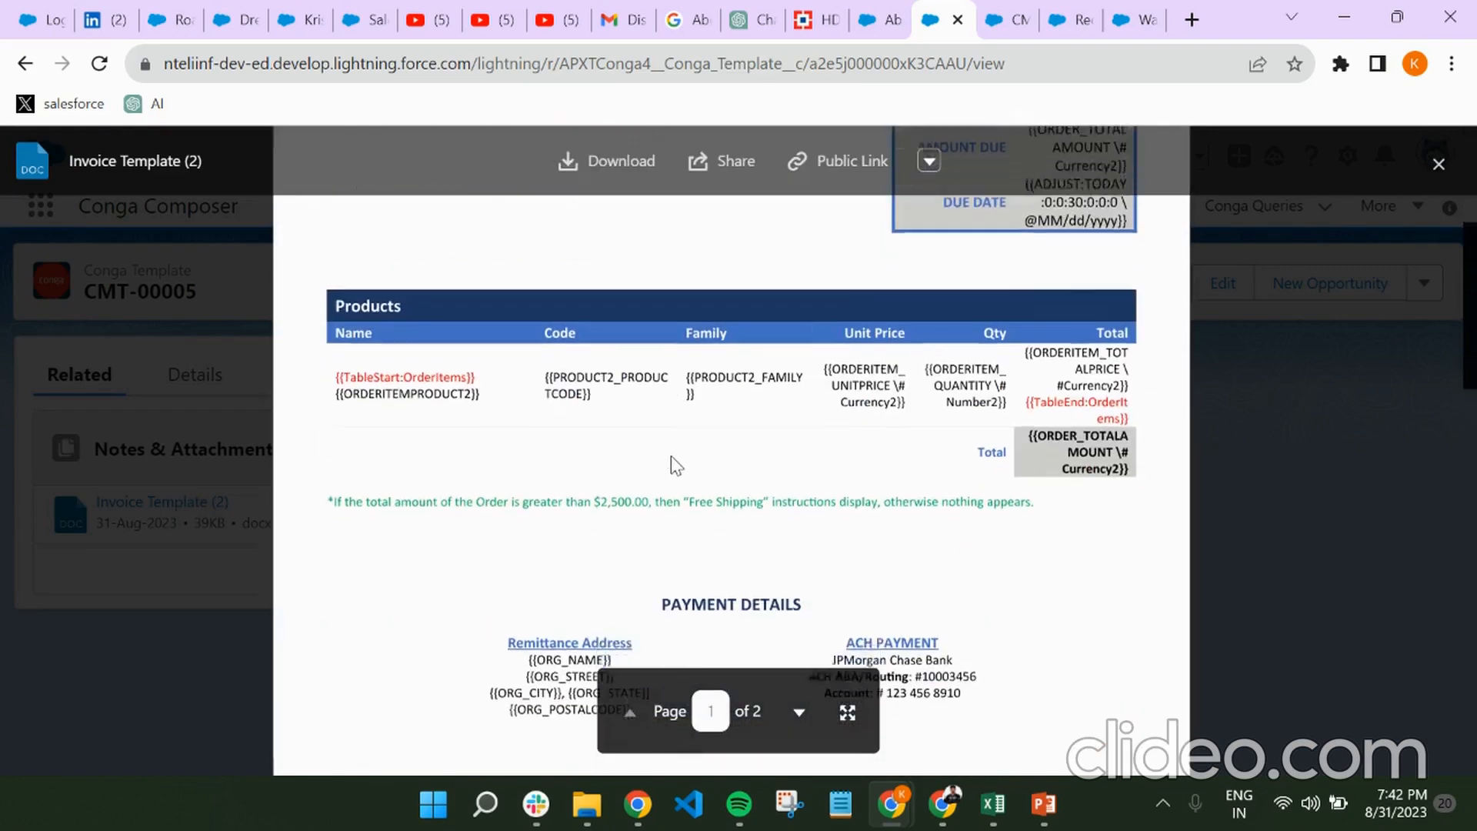
pyautogui.scroll(-3, 671, 456)
pyautogui.scroll(15, 671, 456)
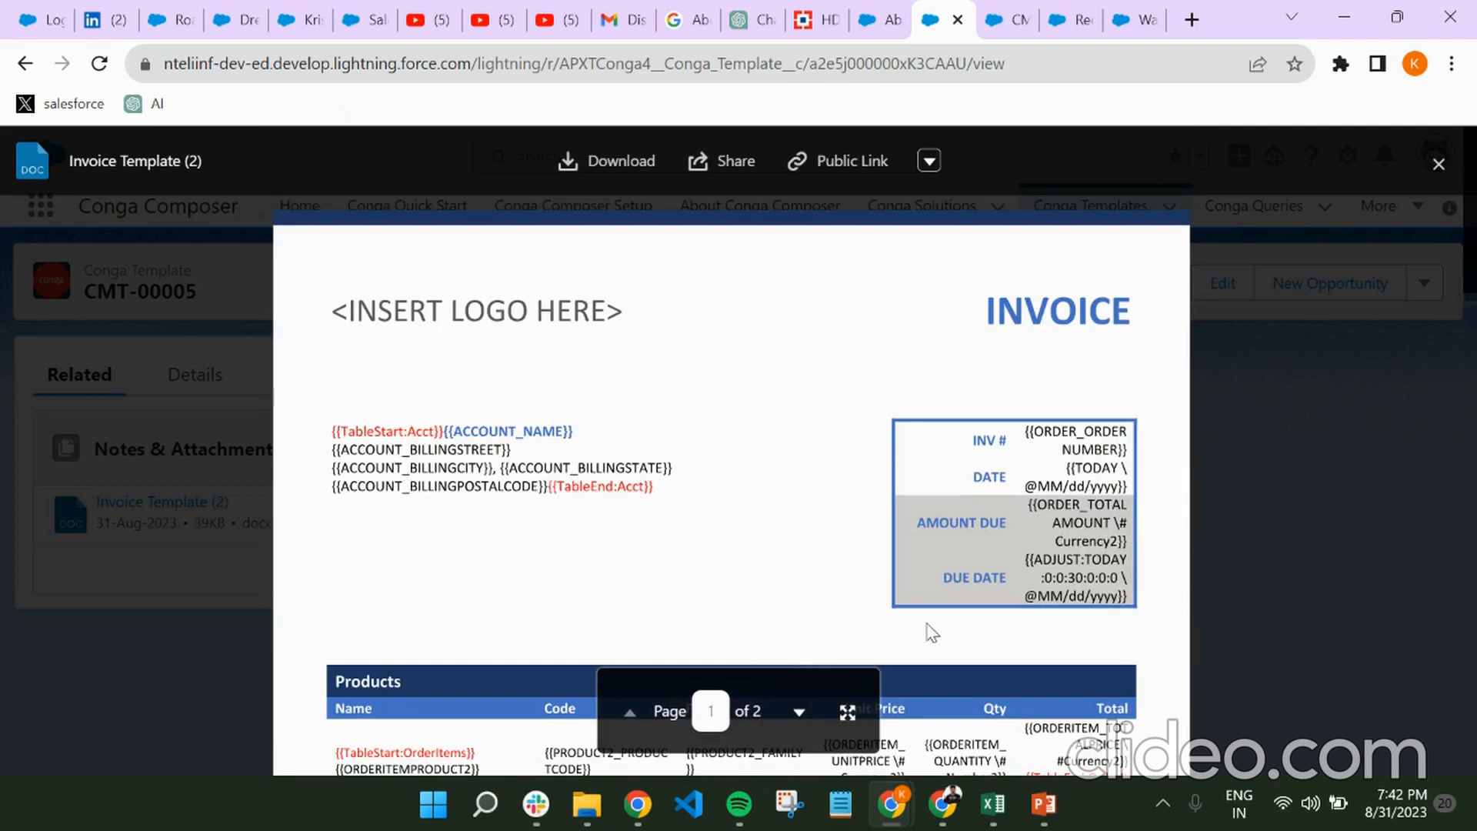
pyautogui.click(1438, 163)
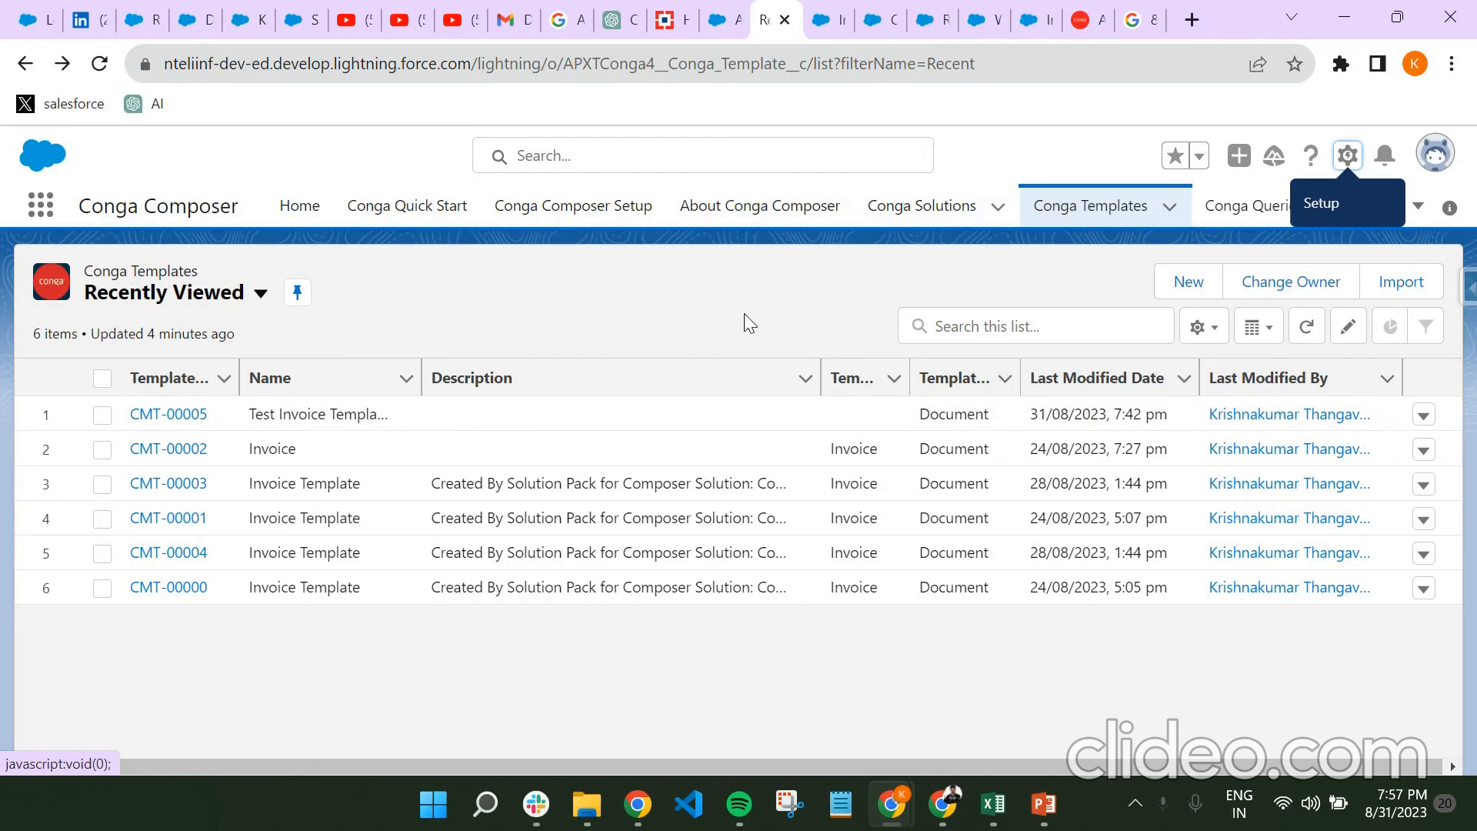
# - In Setup's Object Manager, search for "inv" and open the custom Invoice object blng__Invoice__c
pyautogui.click(1348, 156)
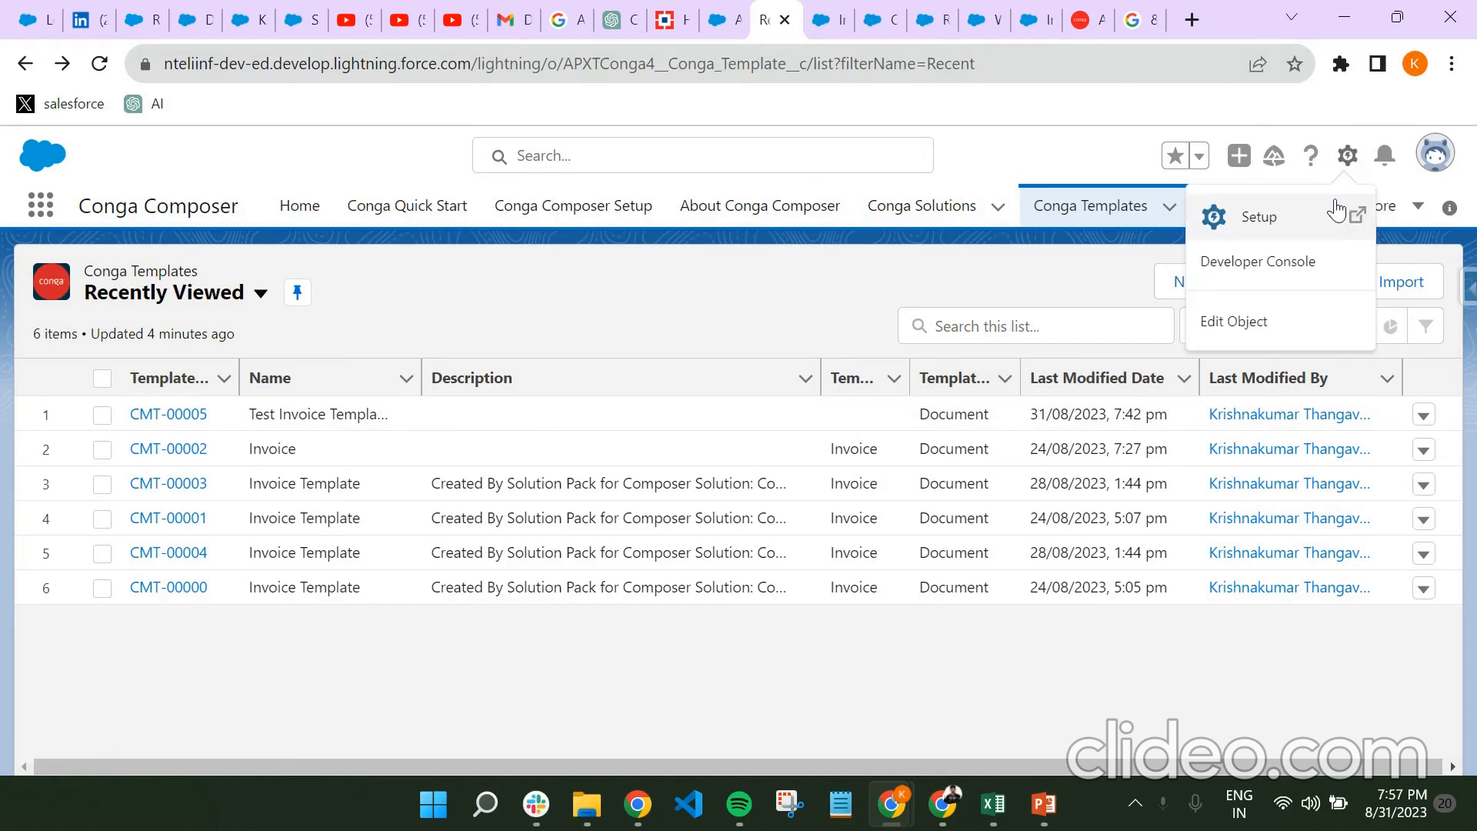
pyautogui.click(1316, 211)
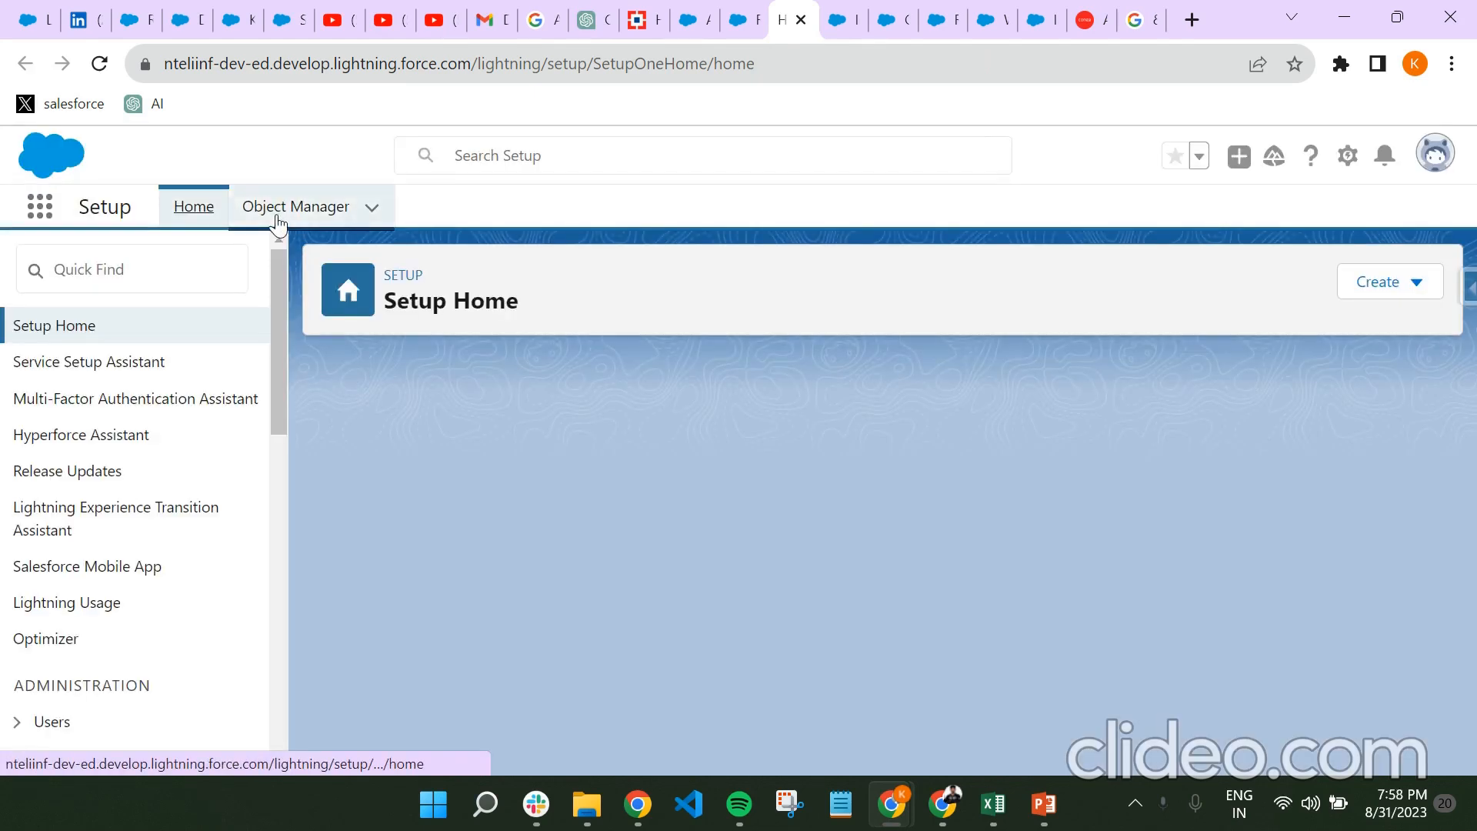
pyautogui.click(279, 220)
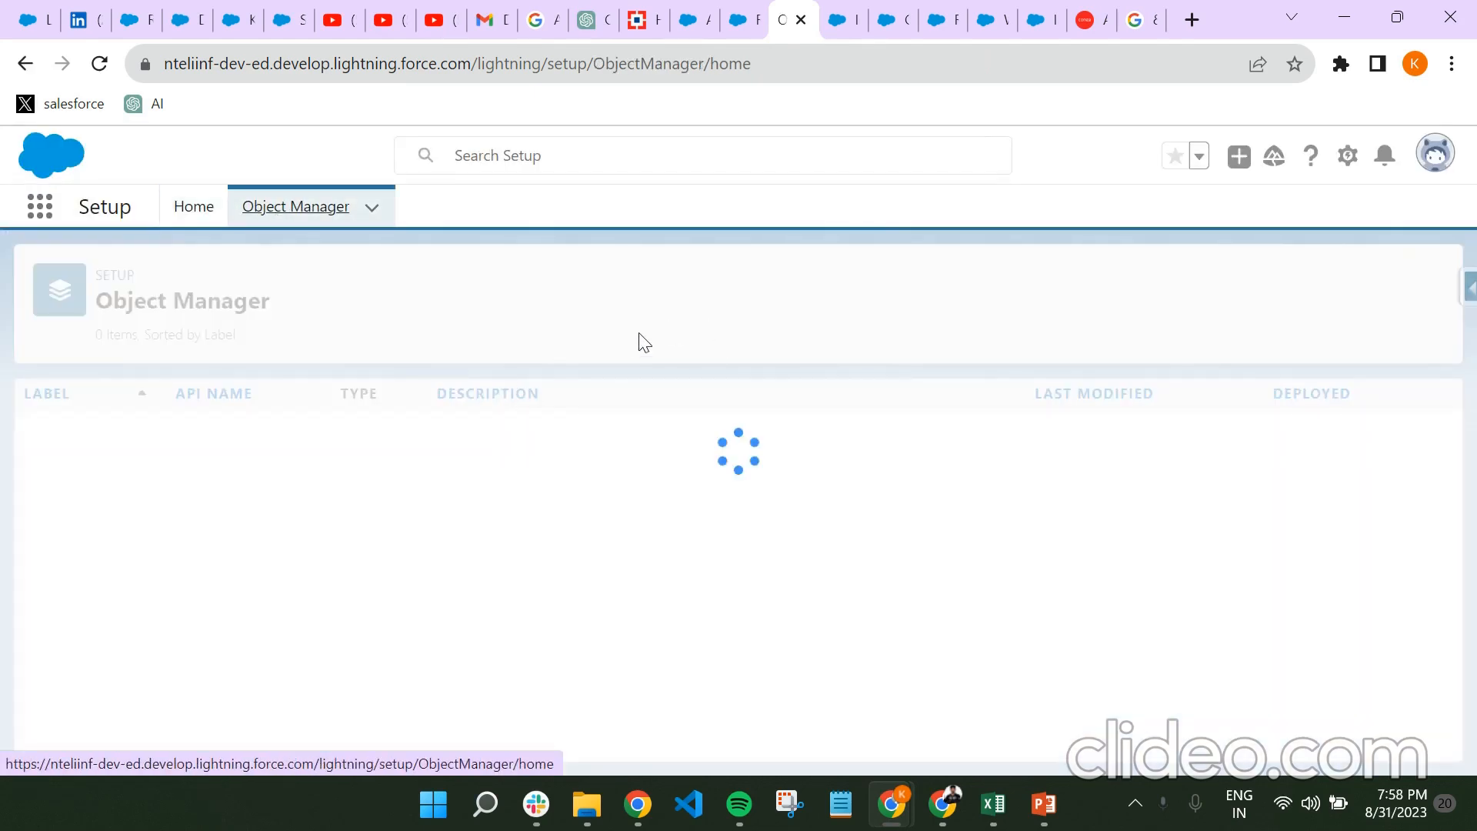
pyautogui.click(1075, 288)
pyautogui.write('inv')
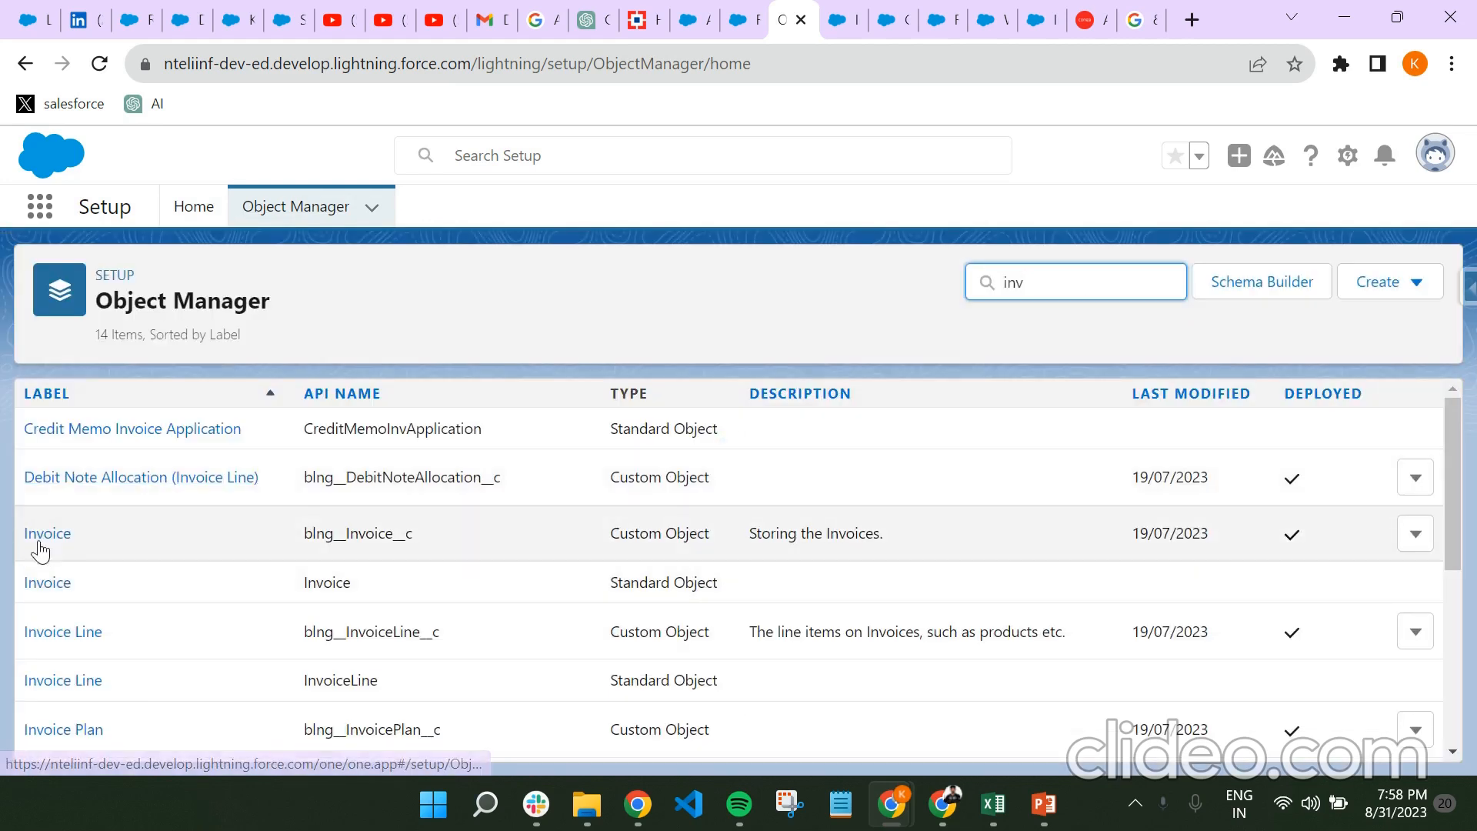
pyautogui.click(39, 537)
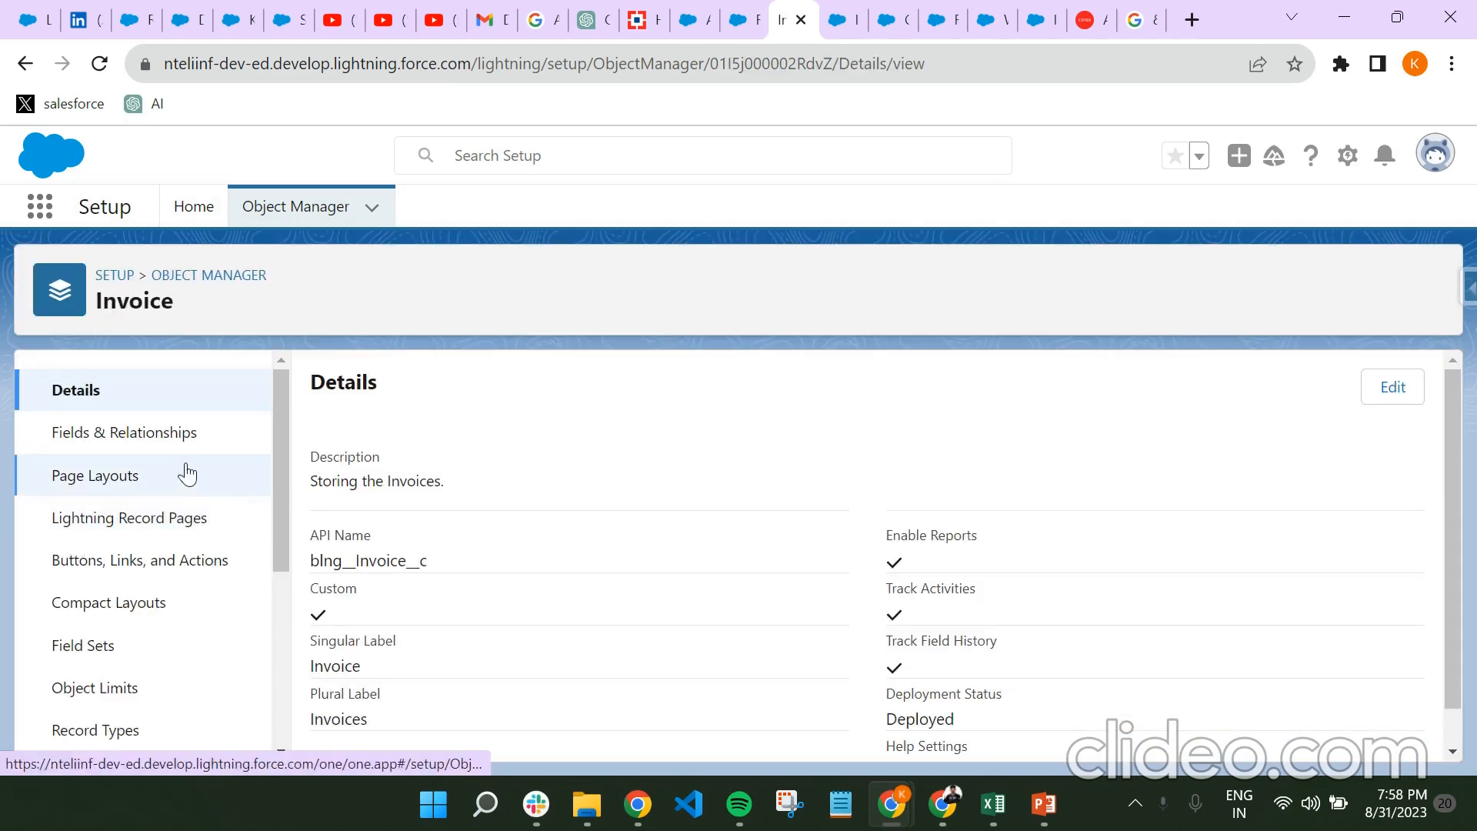
# - Open the Invoice Generation custom button among the Invoice object's buttons, links and actions
pyautogui.click(127, 563)
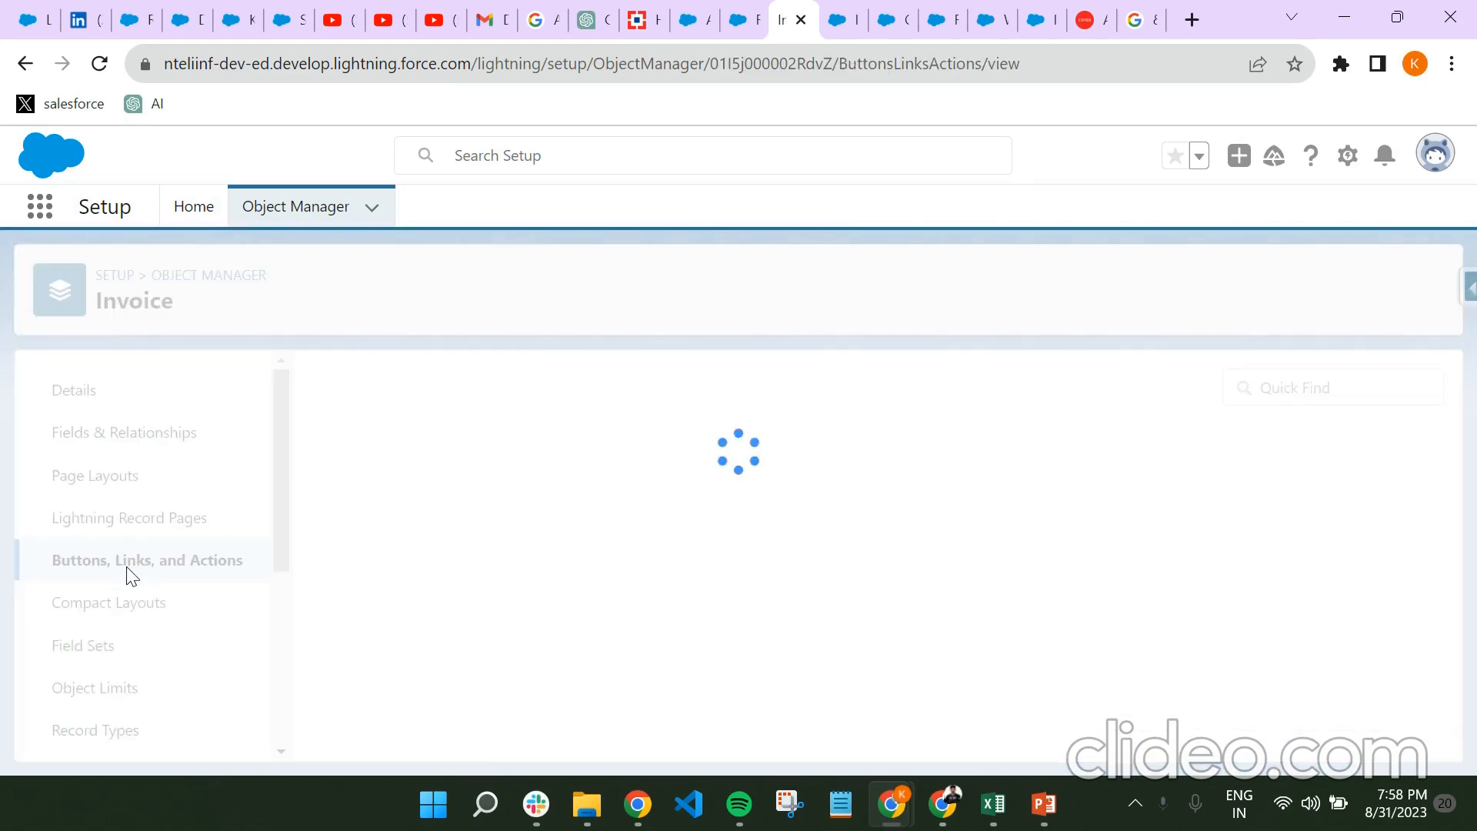
pyautogui.scroll(-3, 666, 546)
pyautogui.scroll(-3, 666, 546)
pyautogui.scroll(3, 690, 534)
pyautogui.click(361, 654)
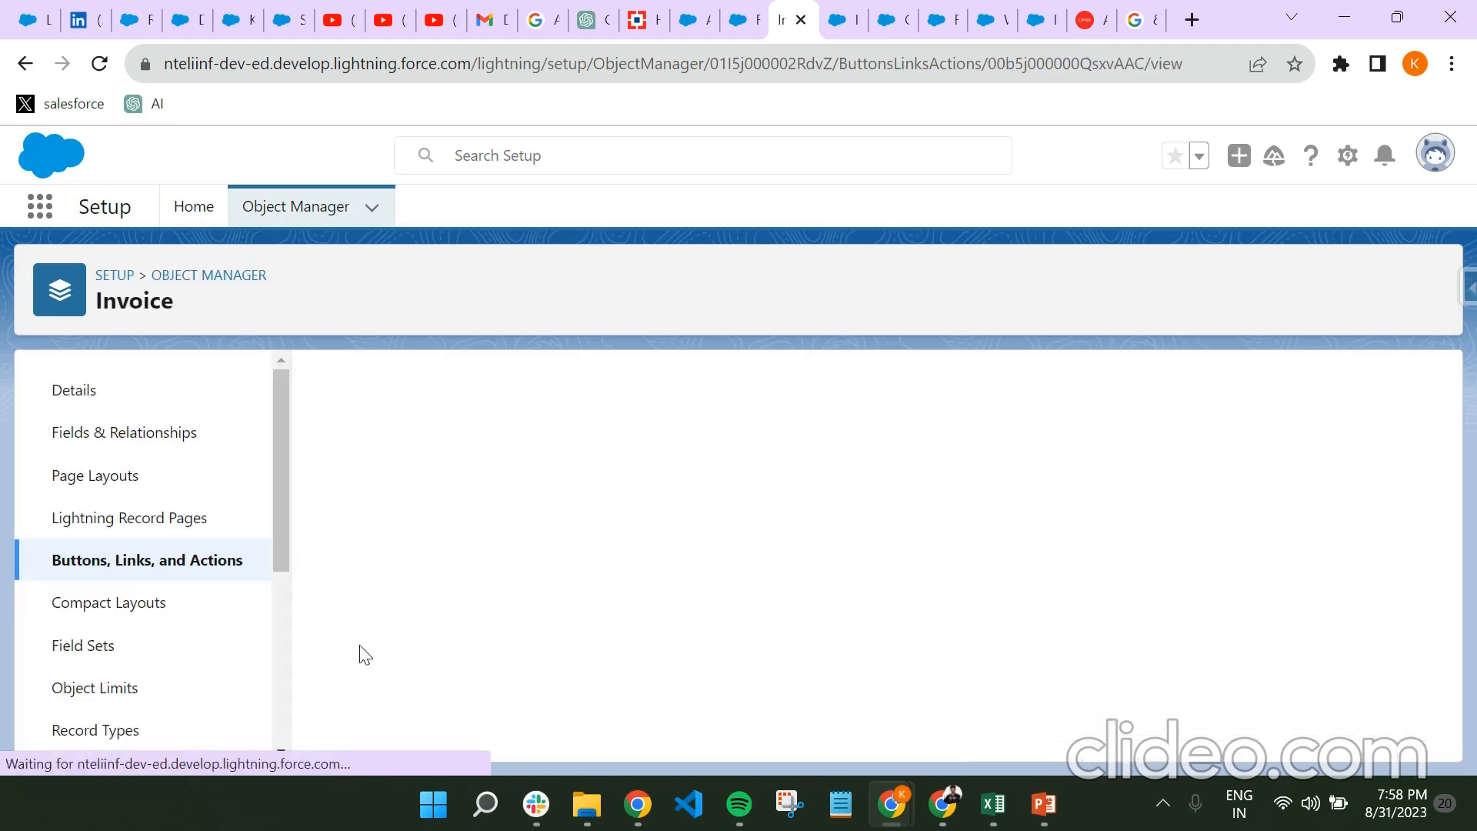
# - Examine the Invoice Generation button's label and display type in its detail section
pyautogui.scroll(-1, 556, 586)
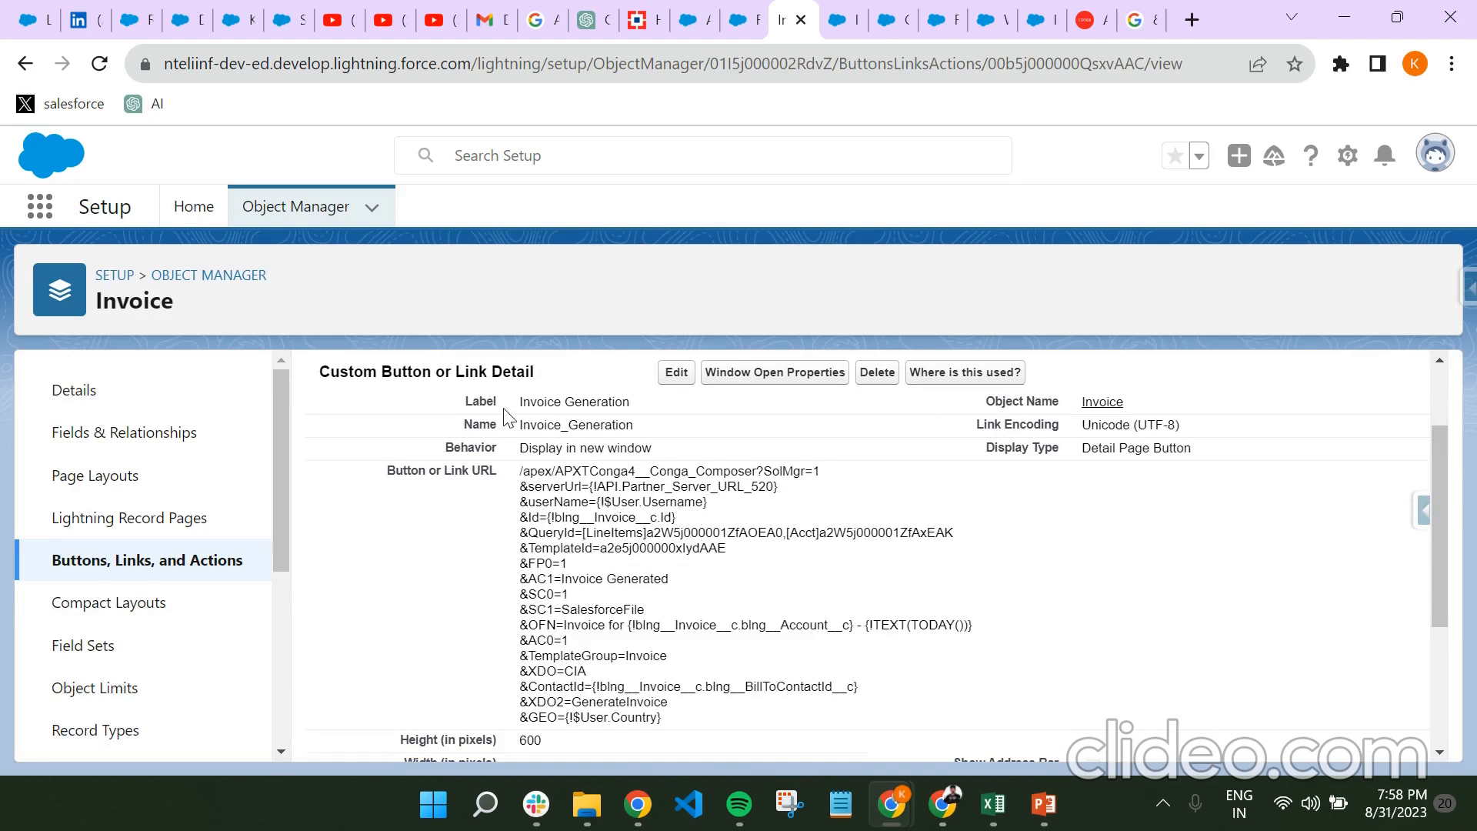
pyautogui.moveTo(517, 402); pyautogui.dragTo(685, 419)
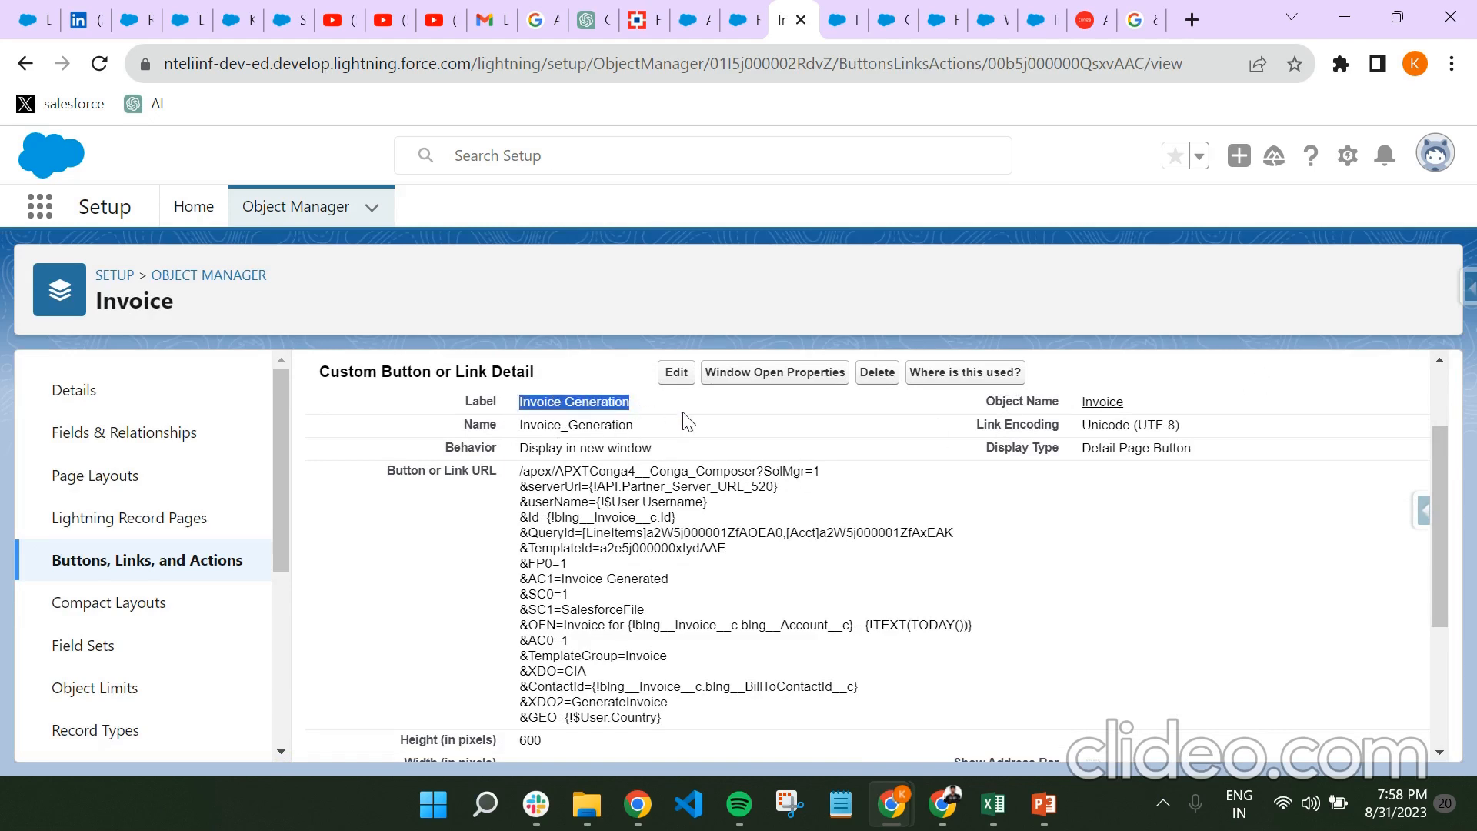
pyautogui.click(950, 457)
pyautogui.moveTo(1083, 455); pyautogui.dragTo(1223, 459)
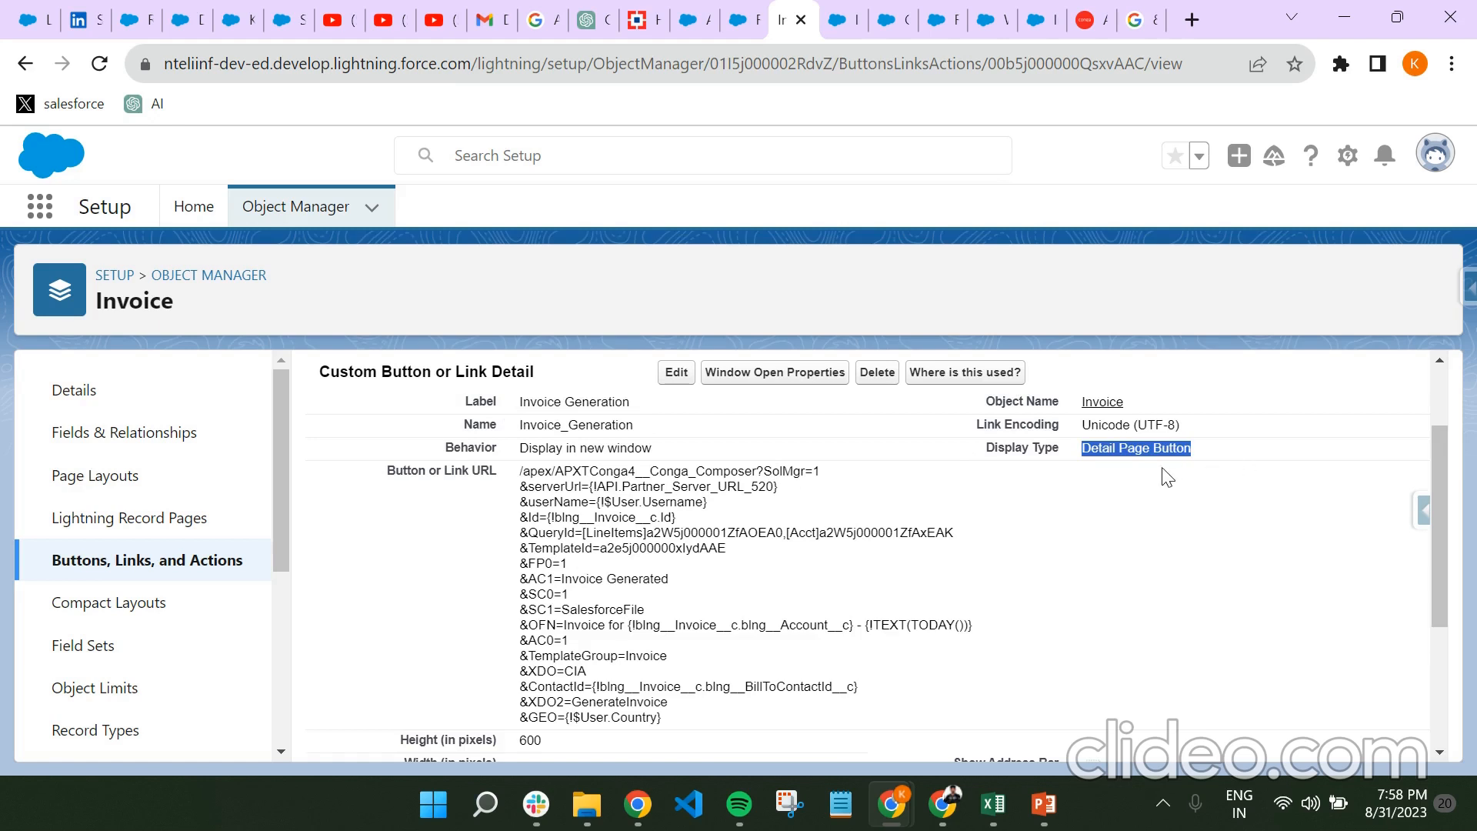
pyautogui.scroll(-3, 957, 488)
pyautogui.scroll(3, 961, 492)
# - Examine the button's Conga Composer URL, including the server URL, record Id, QueryId, TemplateId and ContactId parameters
pyautogui.moveTo(523, 472); pyautogui.dragTo(783, 499)
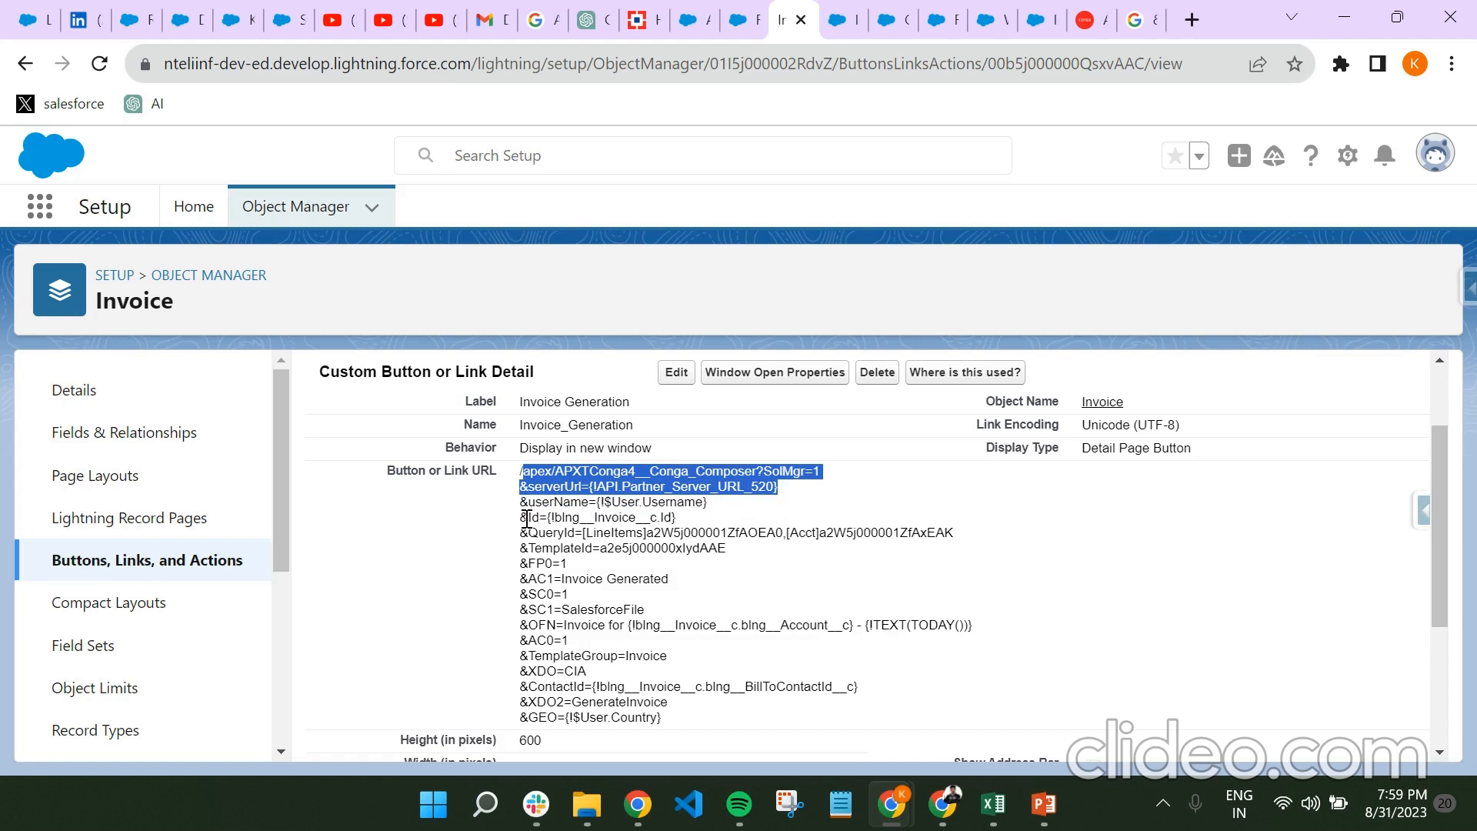
pyautogui.moveTo(528, 502); pyautogui.dragTo(667, 727)
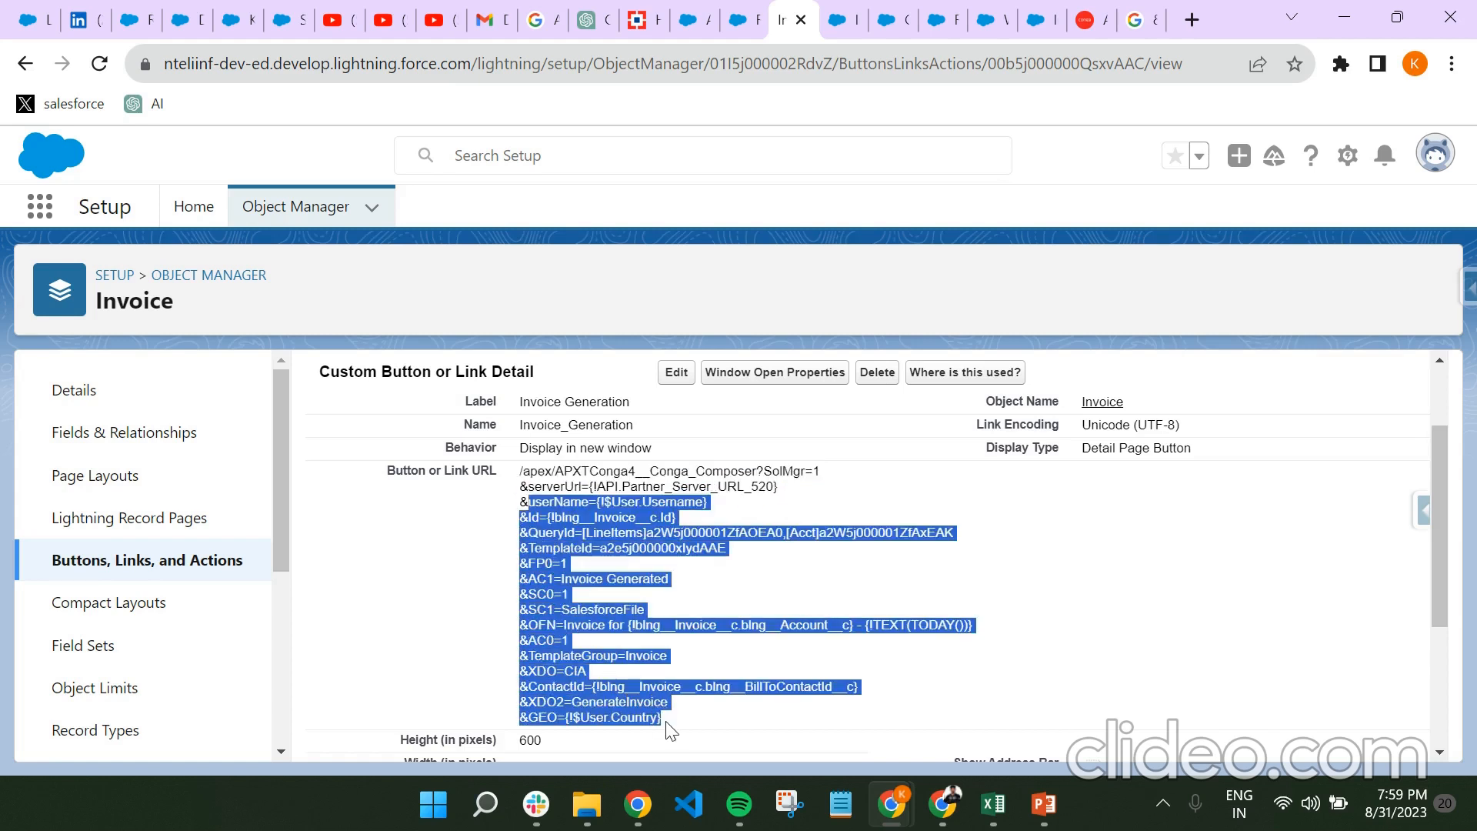
pyautogui.click(685, 722)
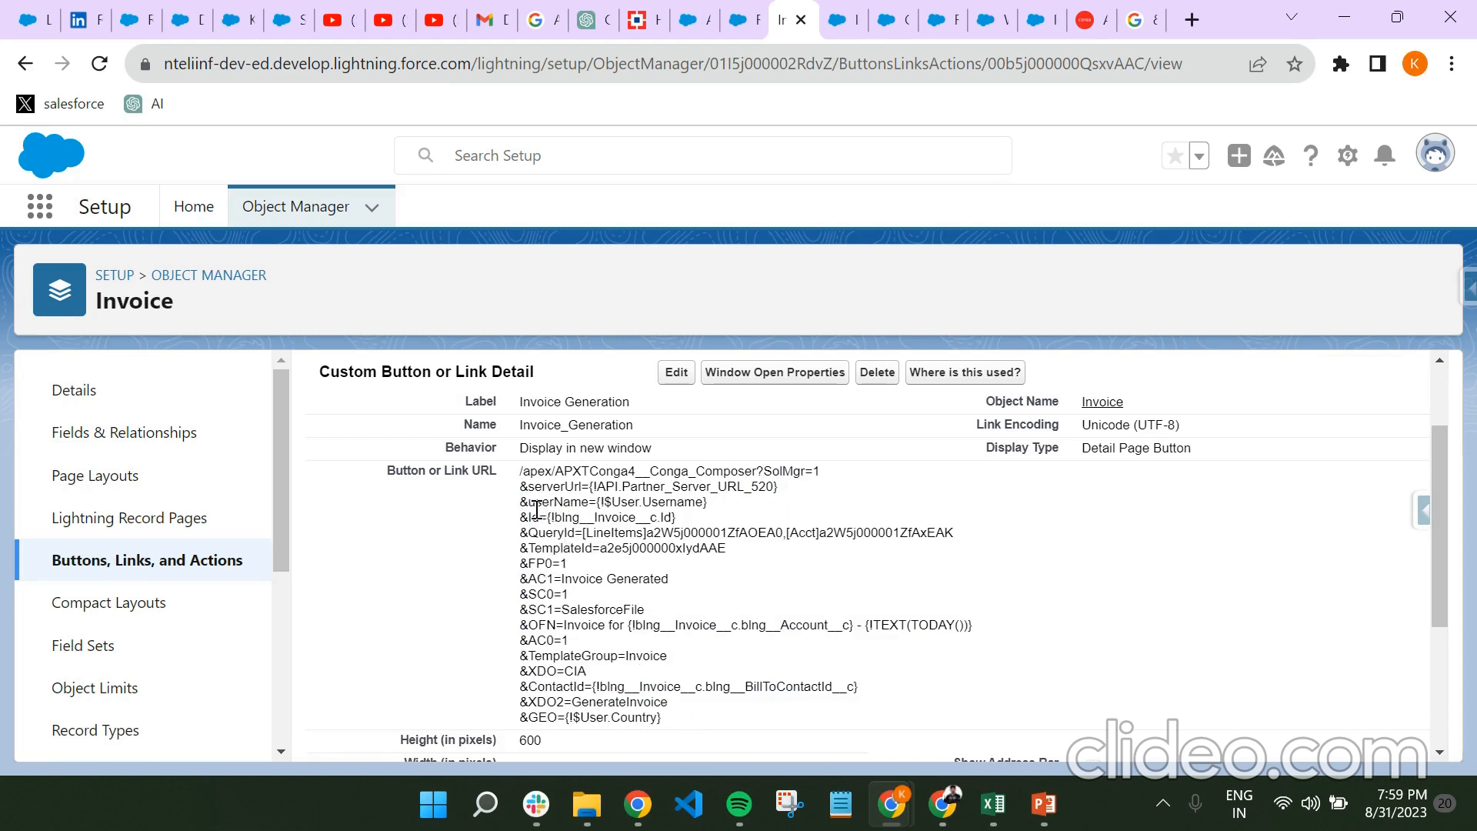
pyautogui.moveTo(531, 506); pyautogui.dragTo(559, 523)
pyautogui.doubleClick(550, 533)
pyautogui.moveTo(594, 550); pyautogui.dragTo(533, 551)
pyautogui.click(638, 568)
pyautogui.doubleClick(563, 551)
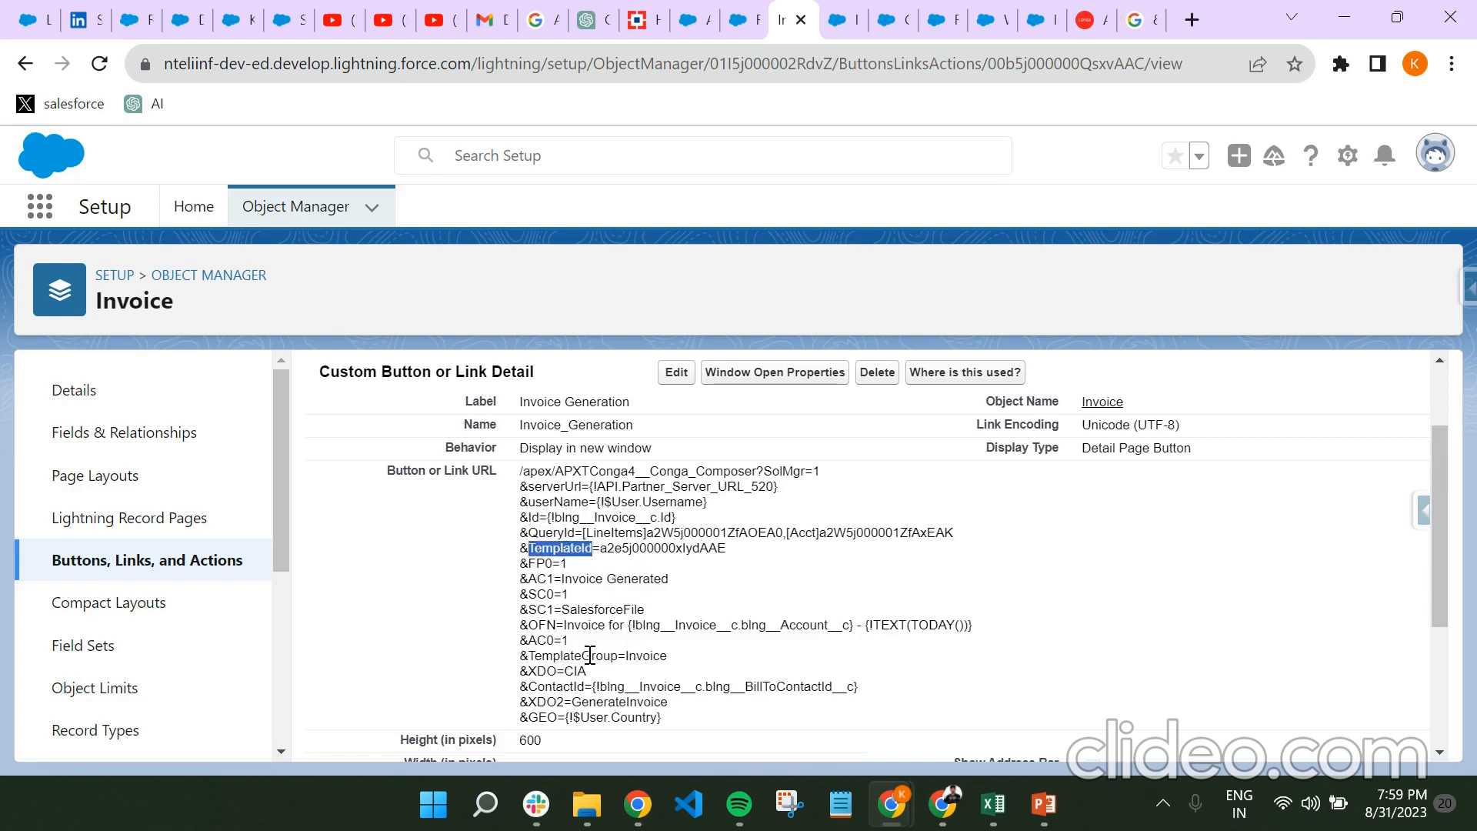
pyautogui.doubleClick(547, 686)
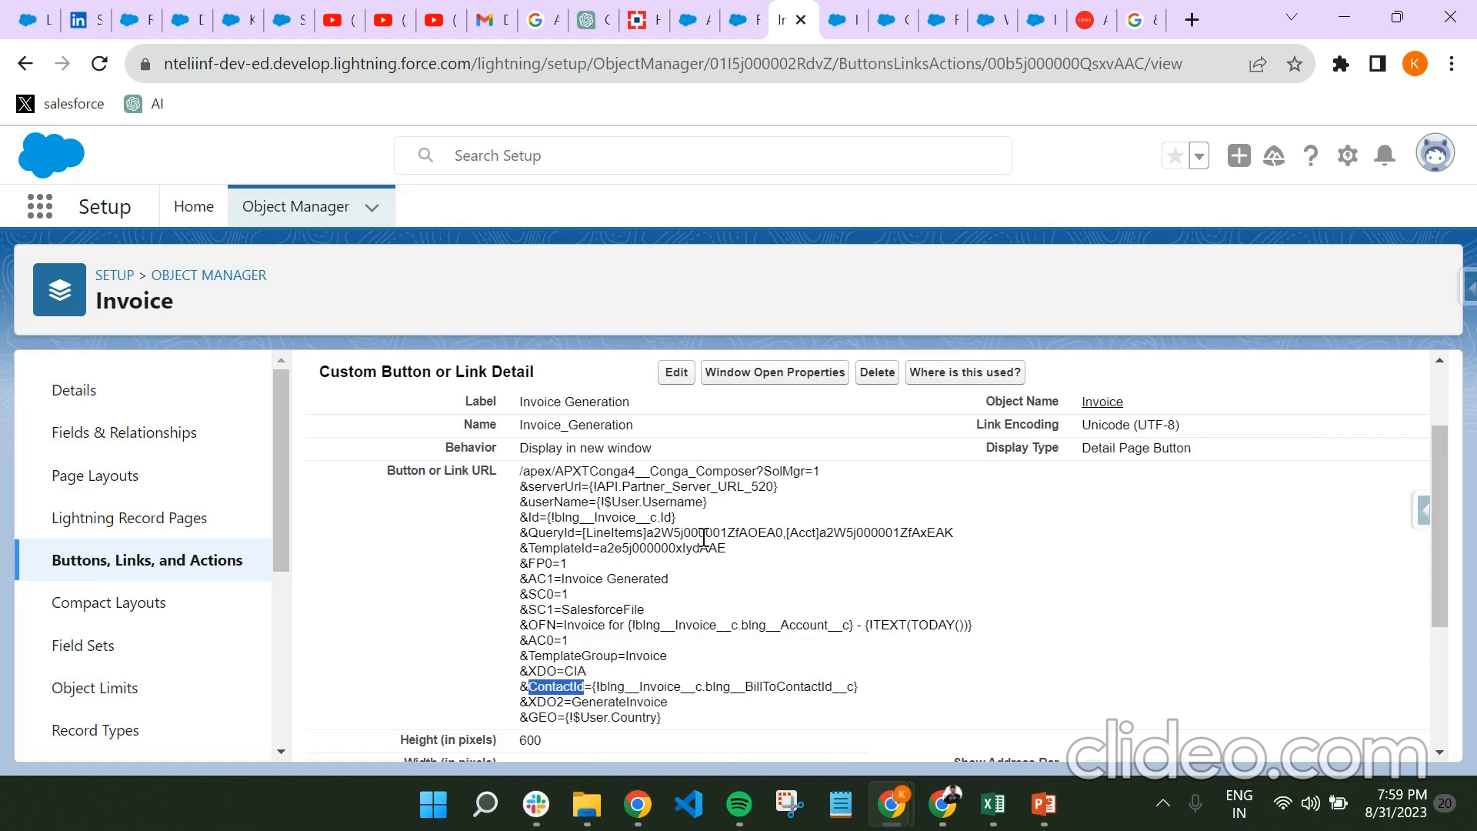
pyautogui.scroll(2, 777, 548)
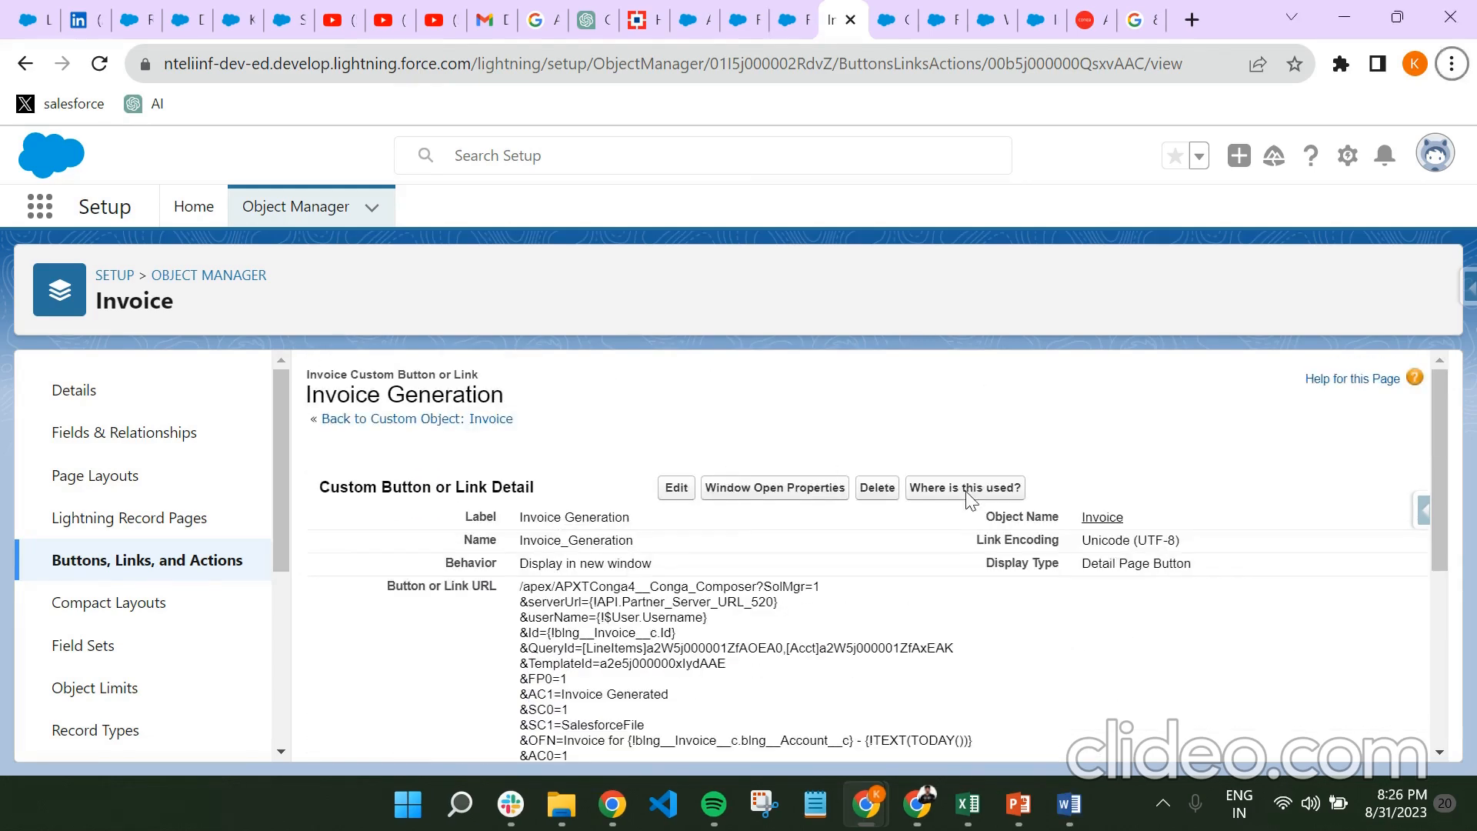
pyautogui.scroll(-4, 1000, 498)
pyautogui.scroll(4, 1055, 509)
pyautogui.scroll(-2, 820, 564)
pyautogui.scroll(2, 820, 573)
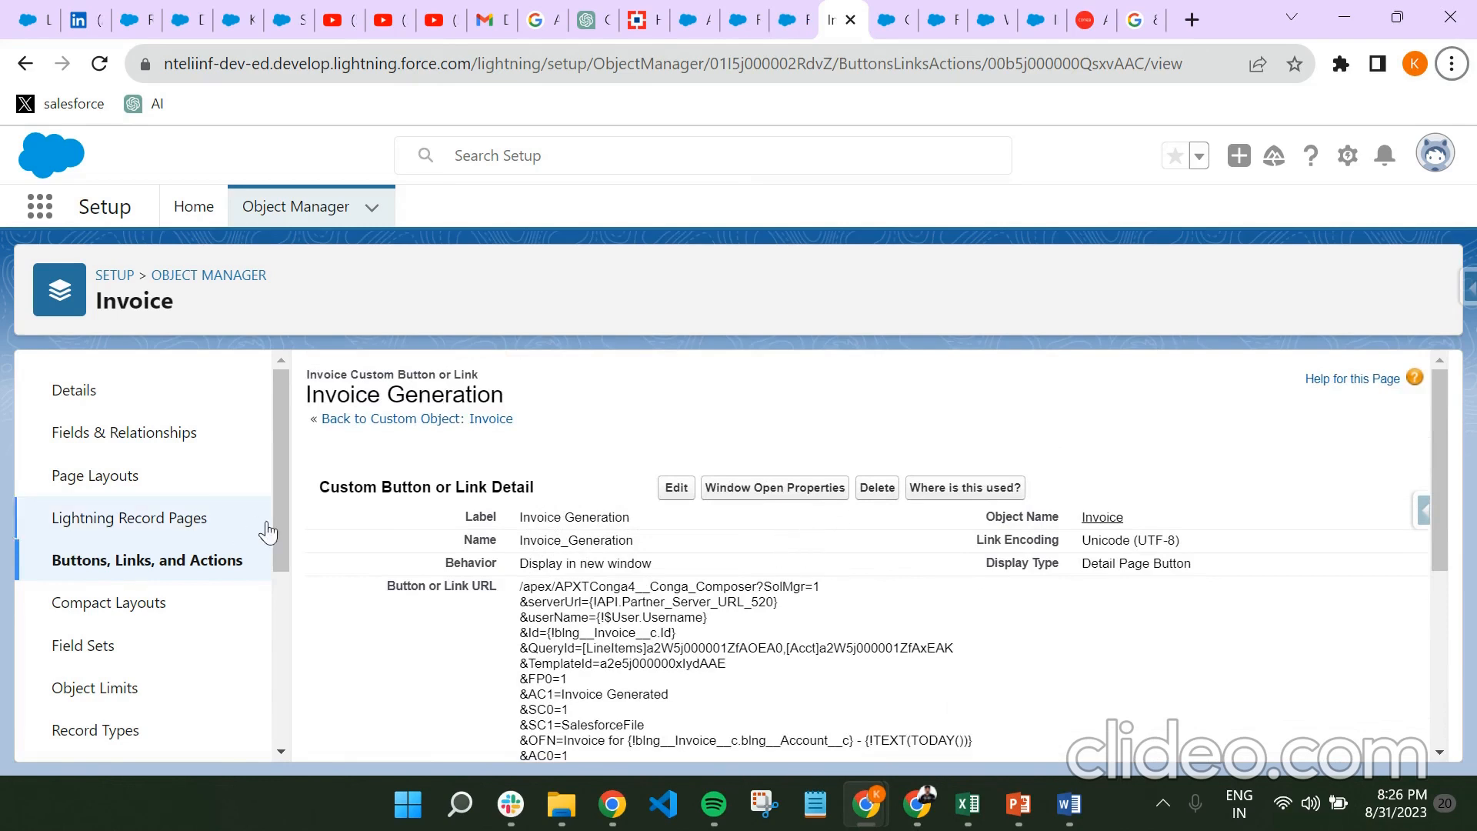
pyautogui.scroll(-1, 610, 475)
pyautogui.scroll(1, 571, 513)
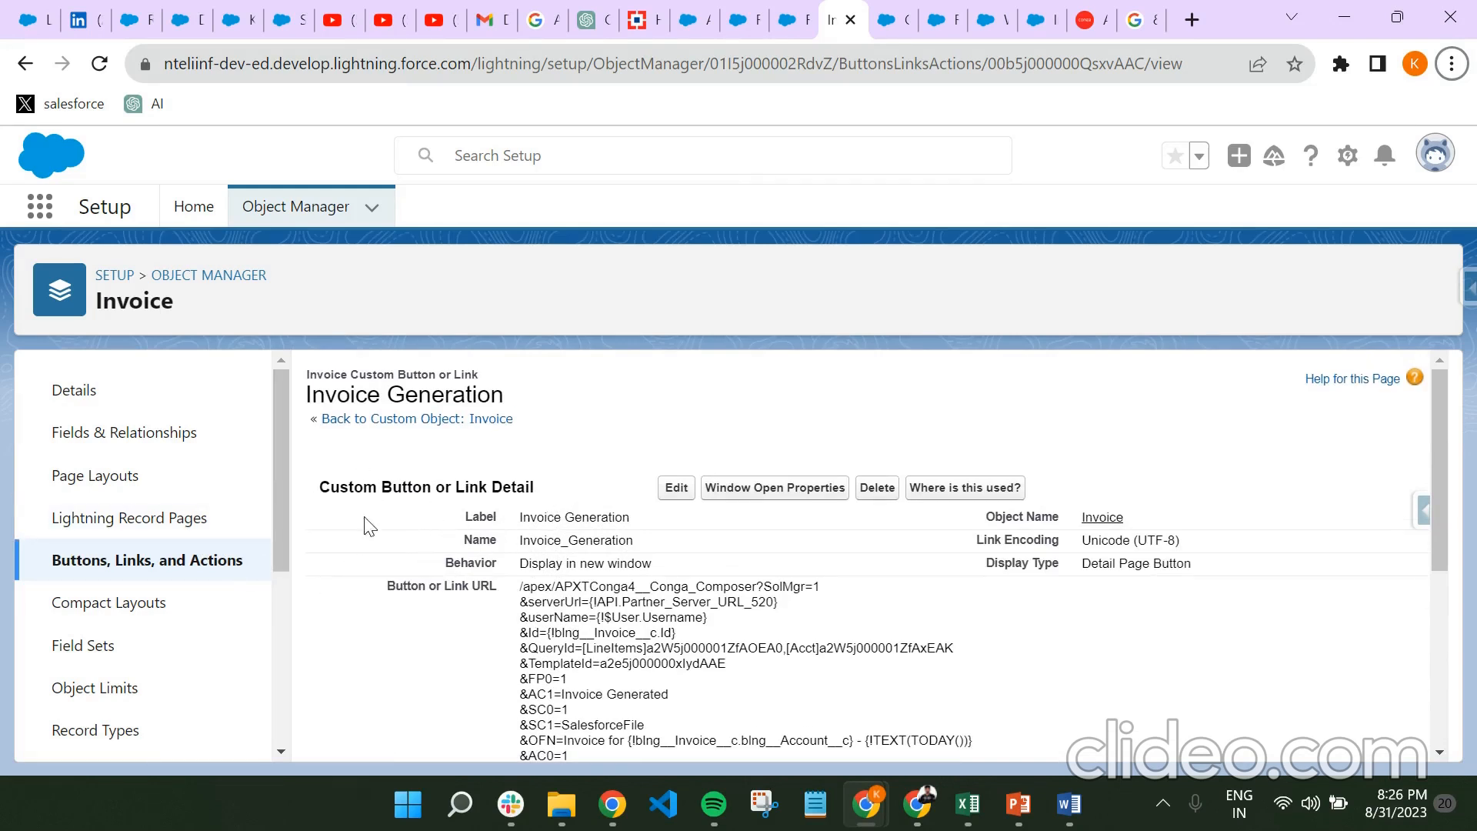
pyautogui.click(40, 207)
pyautogui.write('inv')
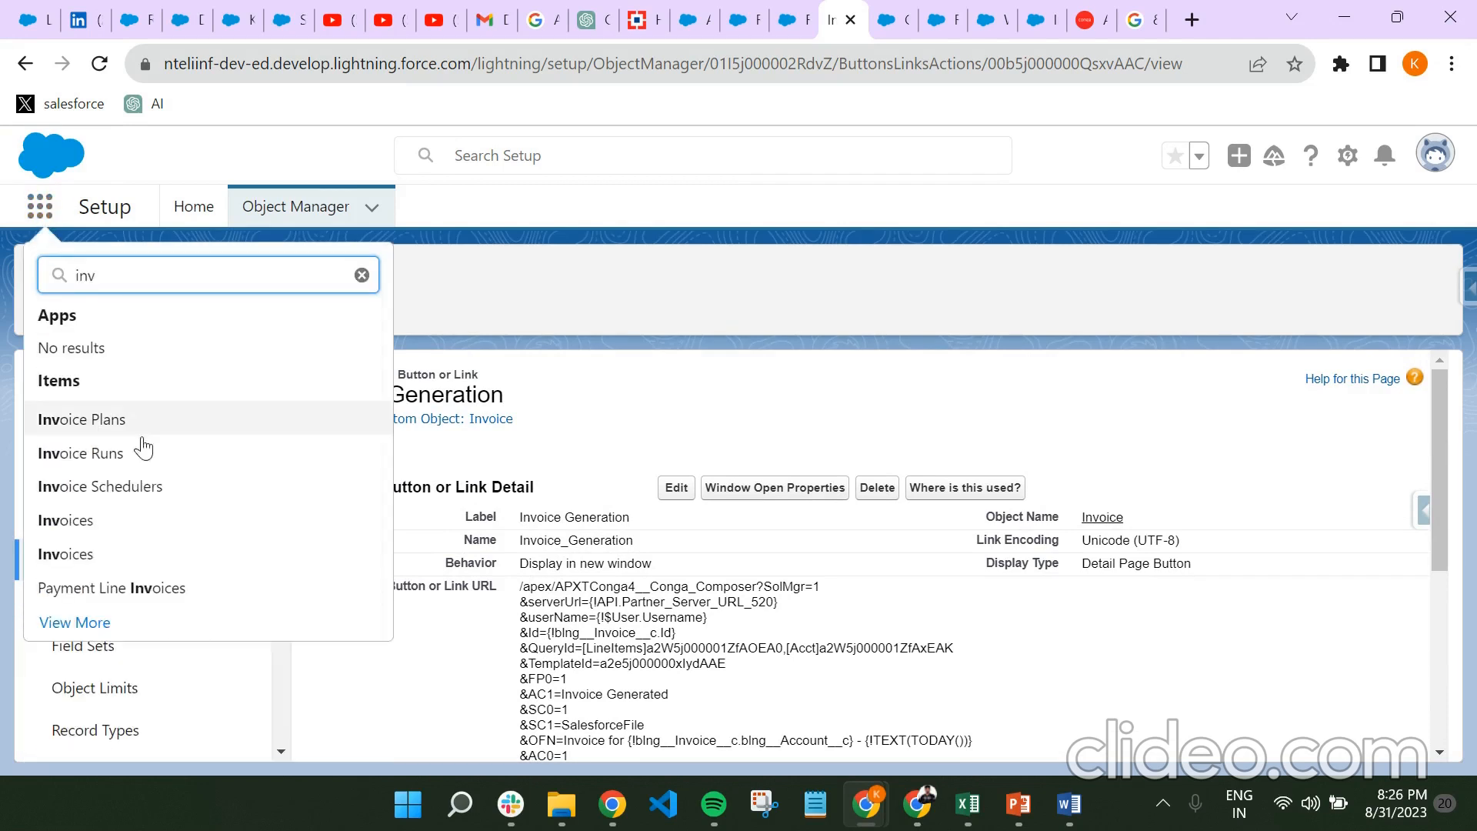
pyautogui.click(69, 555)
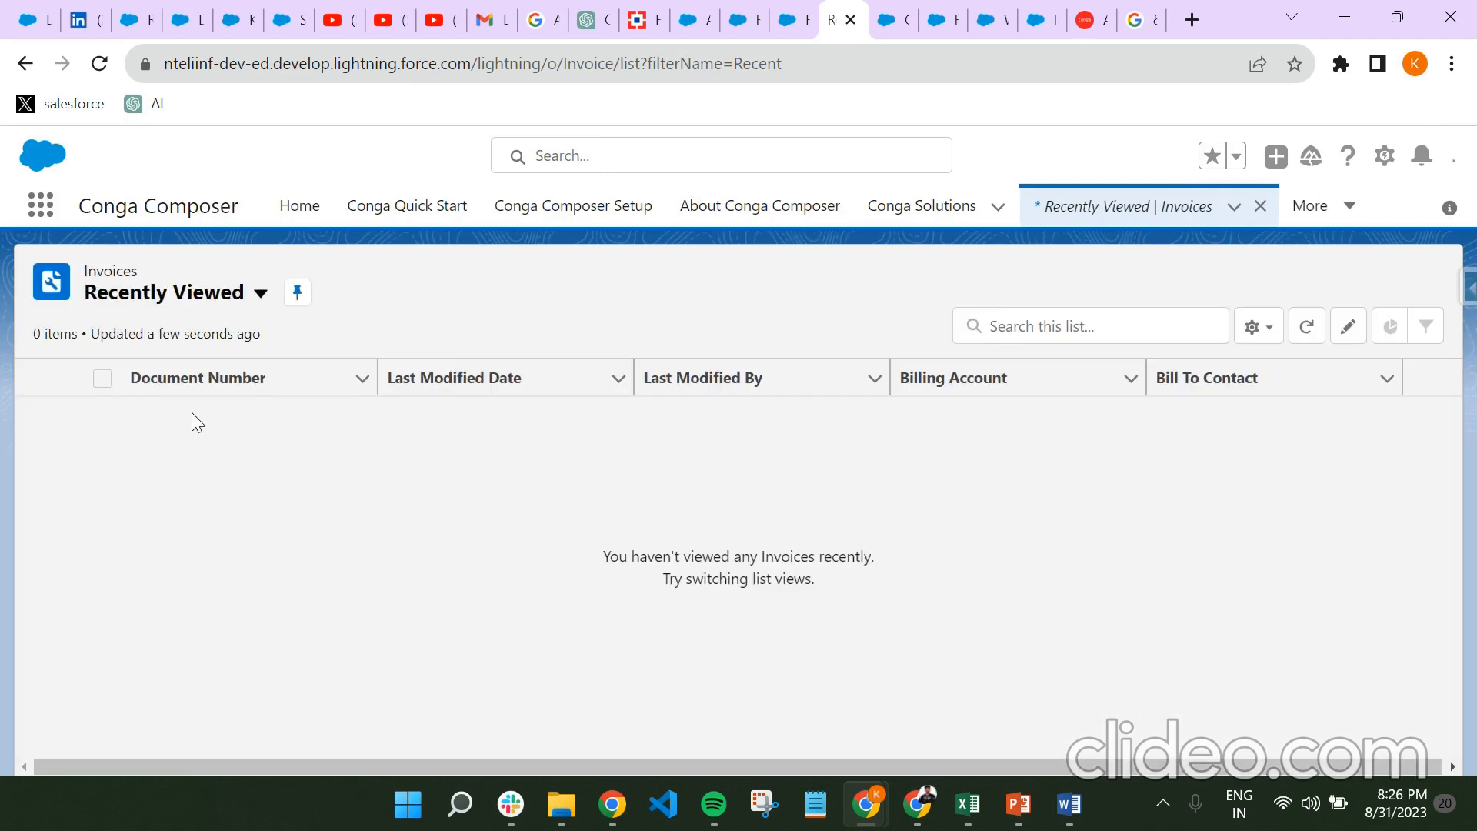
# - Find the custom Invoices list (blng__Invoice__c) by searching for "inv" and open the TVS Large Inc invoice
pyautogui.click(41, 205)
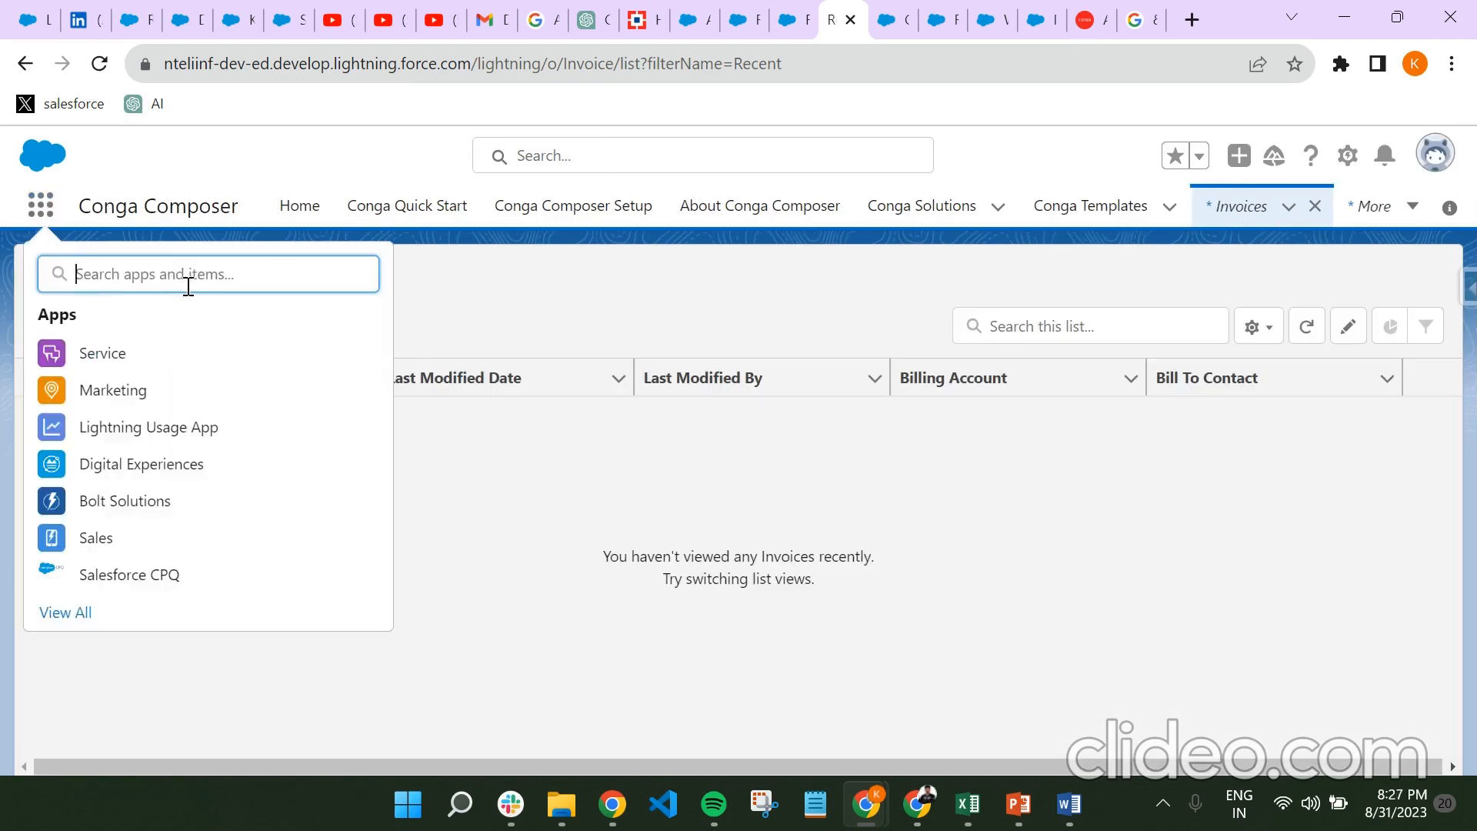
pyautogui.write('inv')
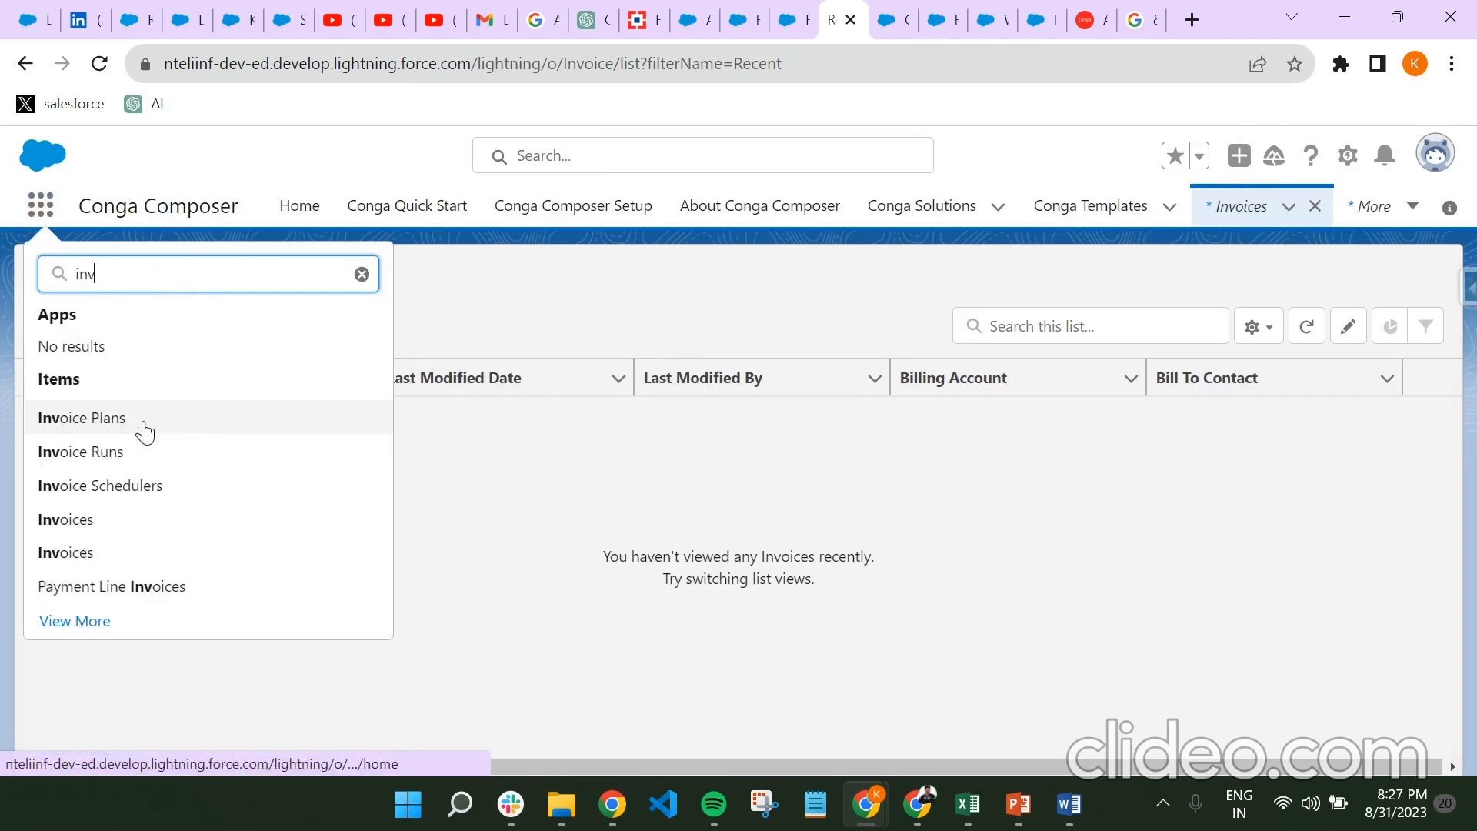
pyautogui.click(62, 518)
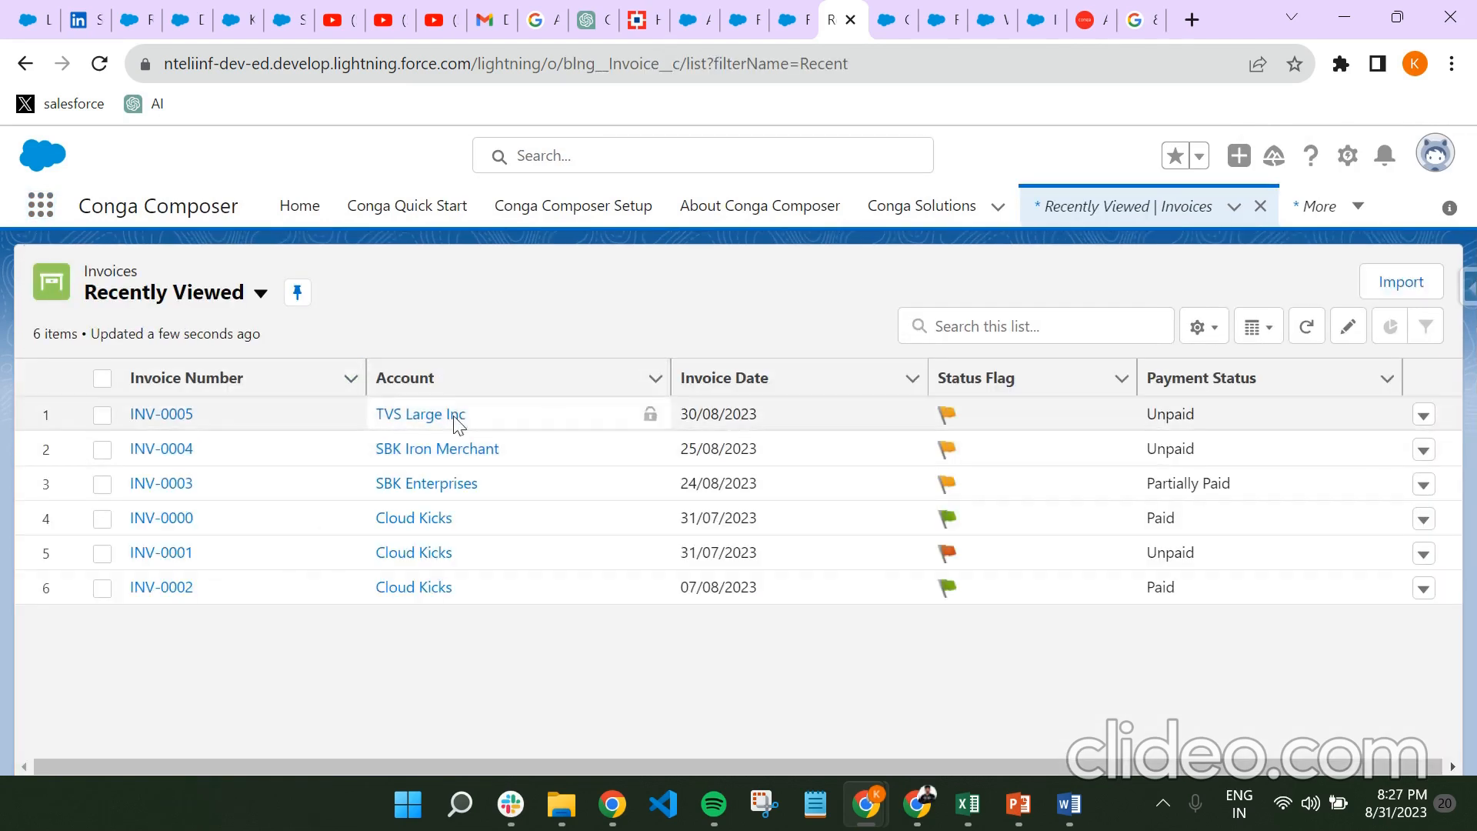
pyautogui.click(157, 416)
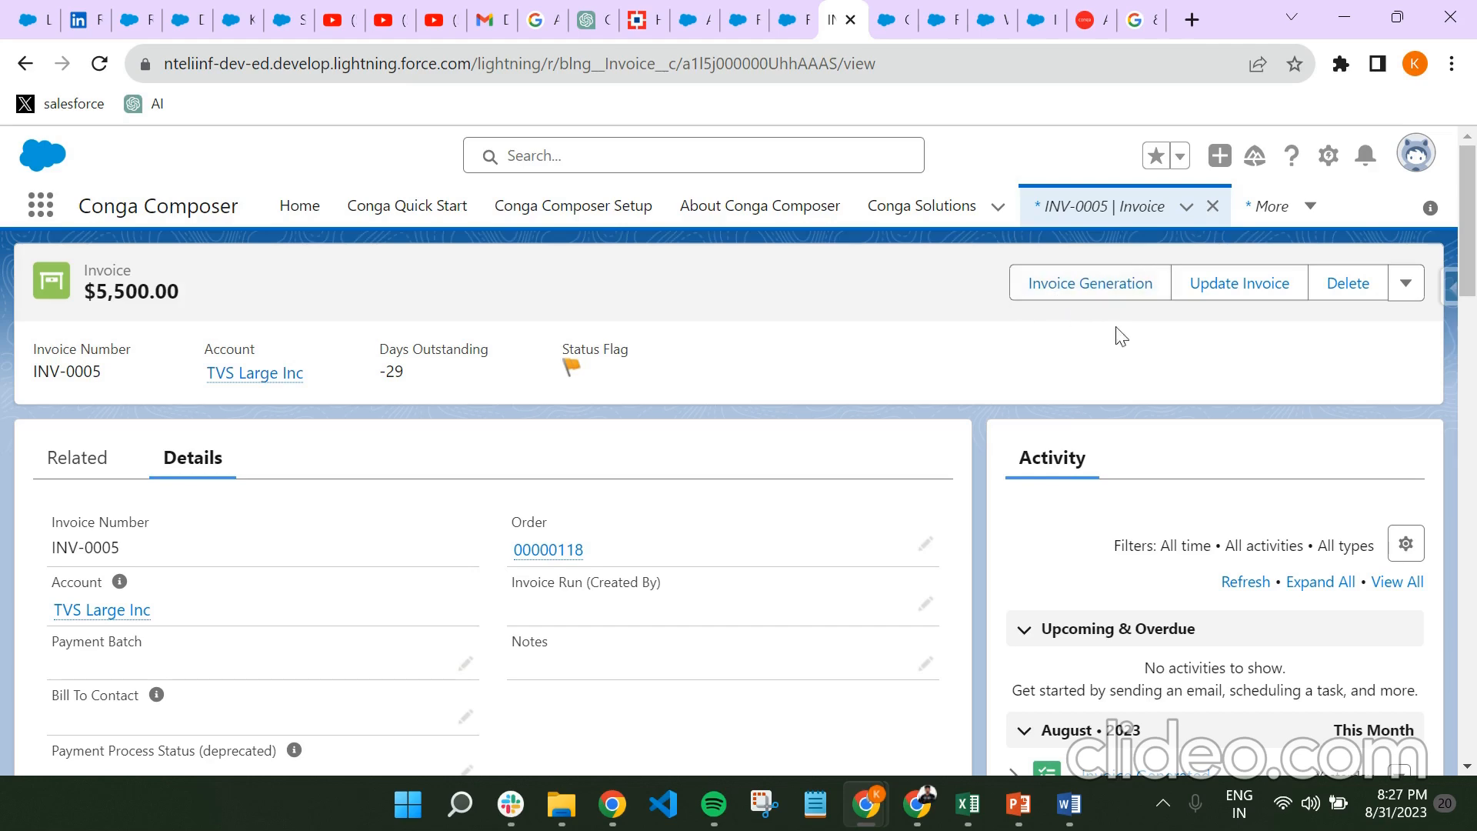
# - Look over the invoice record, launch Invoice Generation from it, and review Conga Composer's template list and output options
pyautogui.scroll(-10, 1038, 360)
pyautogui.scroll(10, 1039, 360)
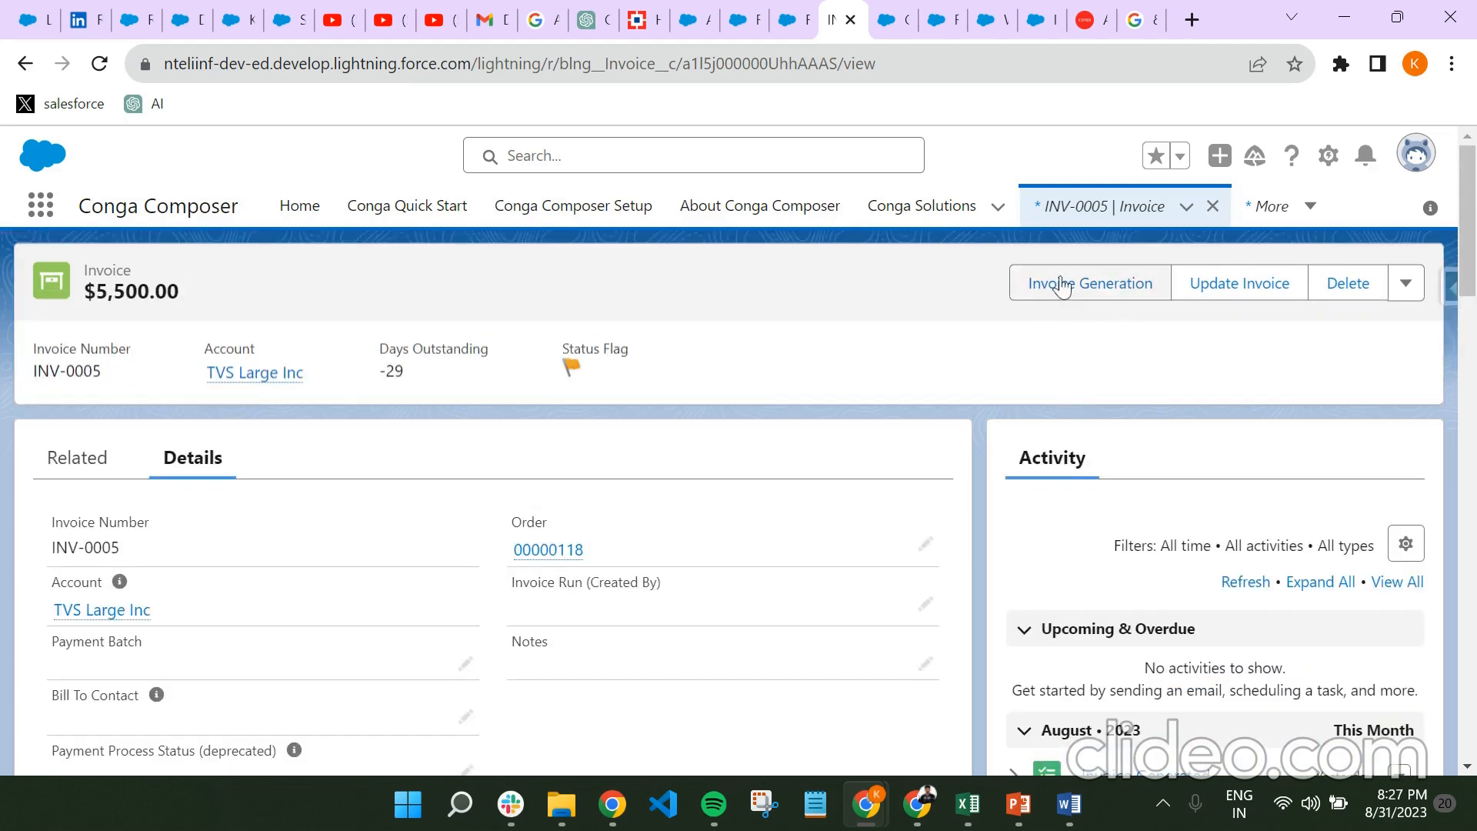
pyautogui.scroll(-6, 971, 396)
pyautogui.scroll(6, 971, 395)
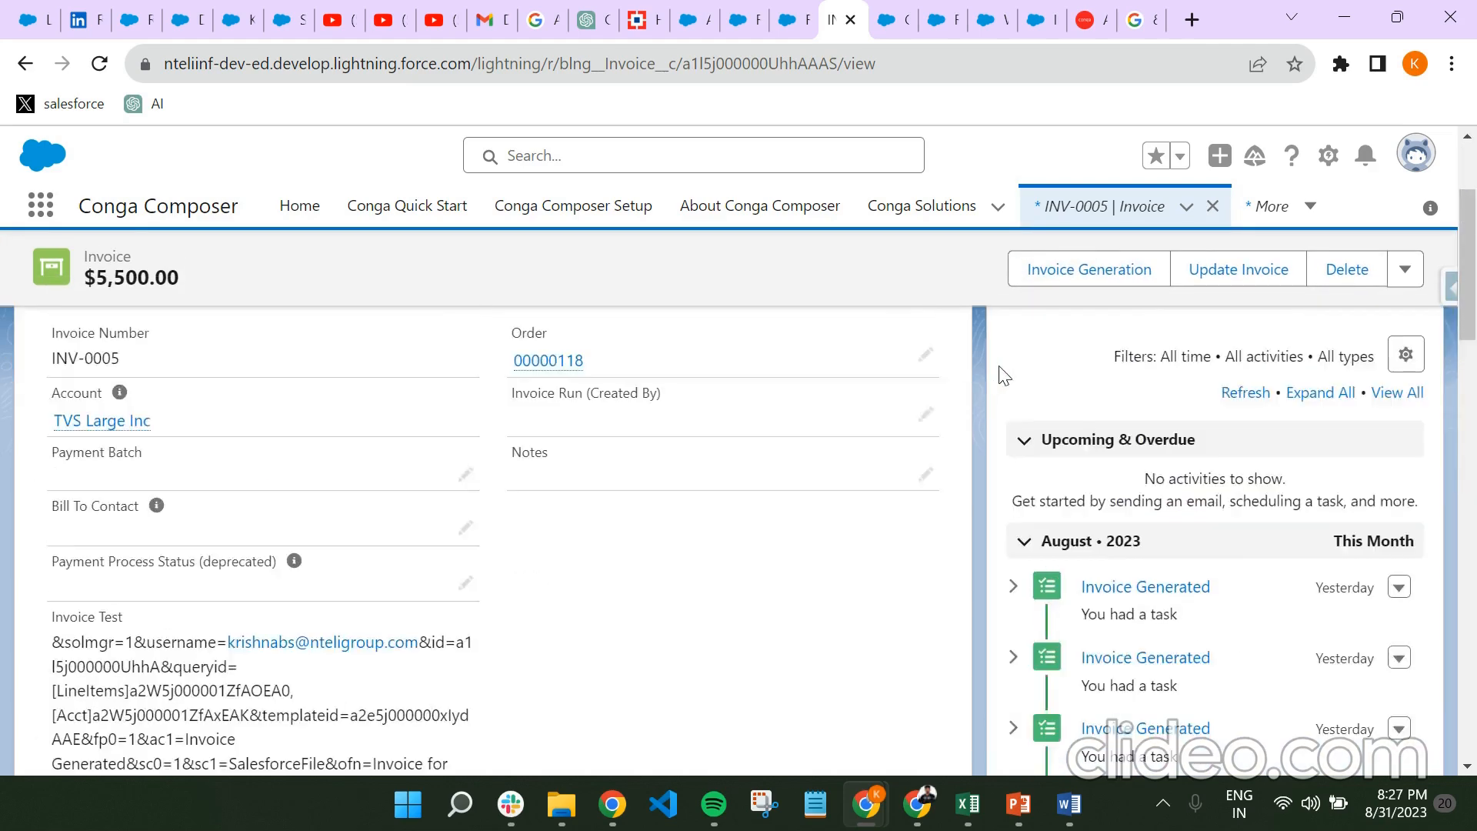
pyautogui.click(1084, 294)
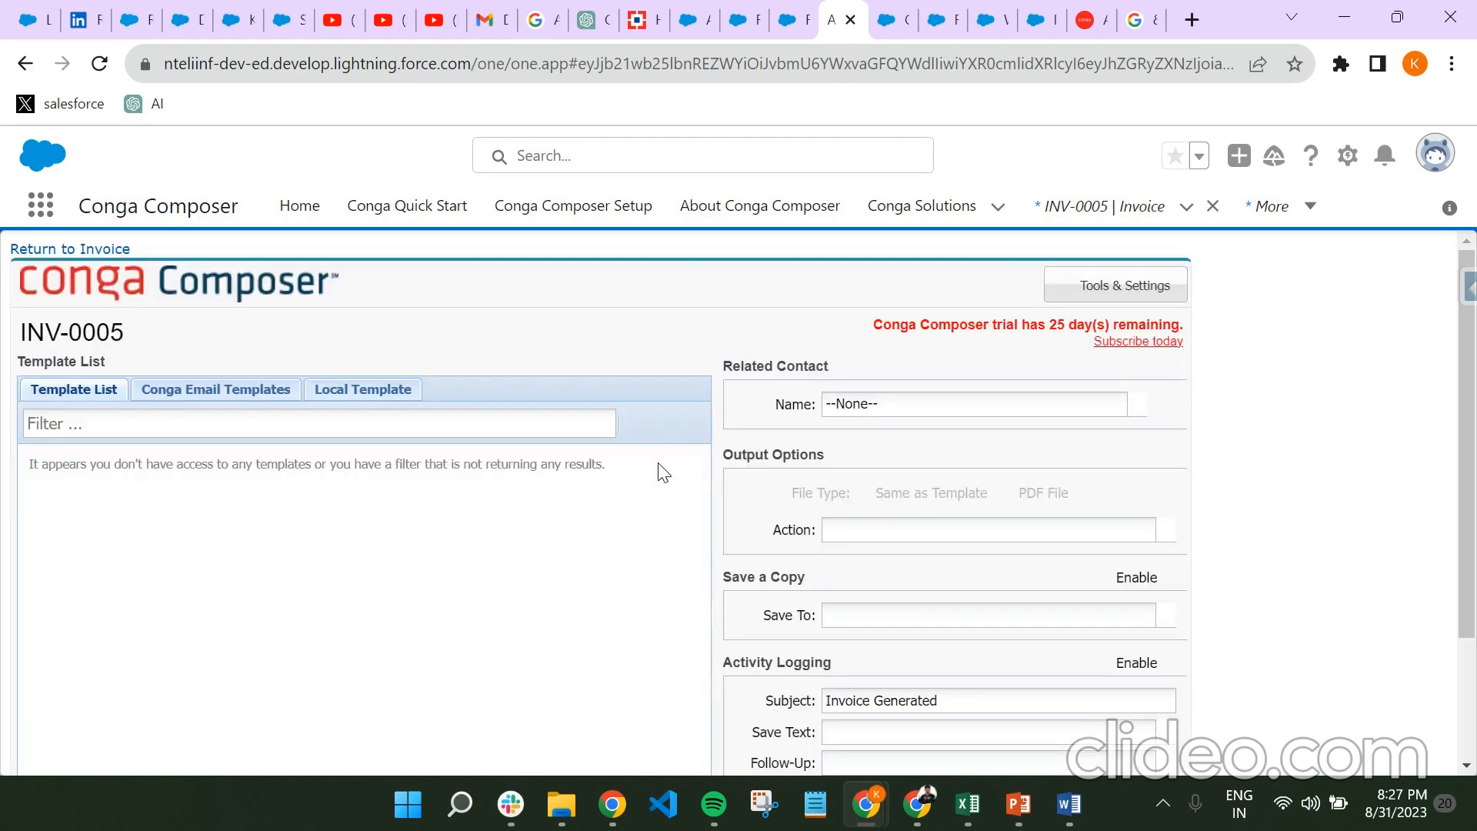
pyautogui.scroll(-2, 639, 474)
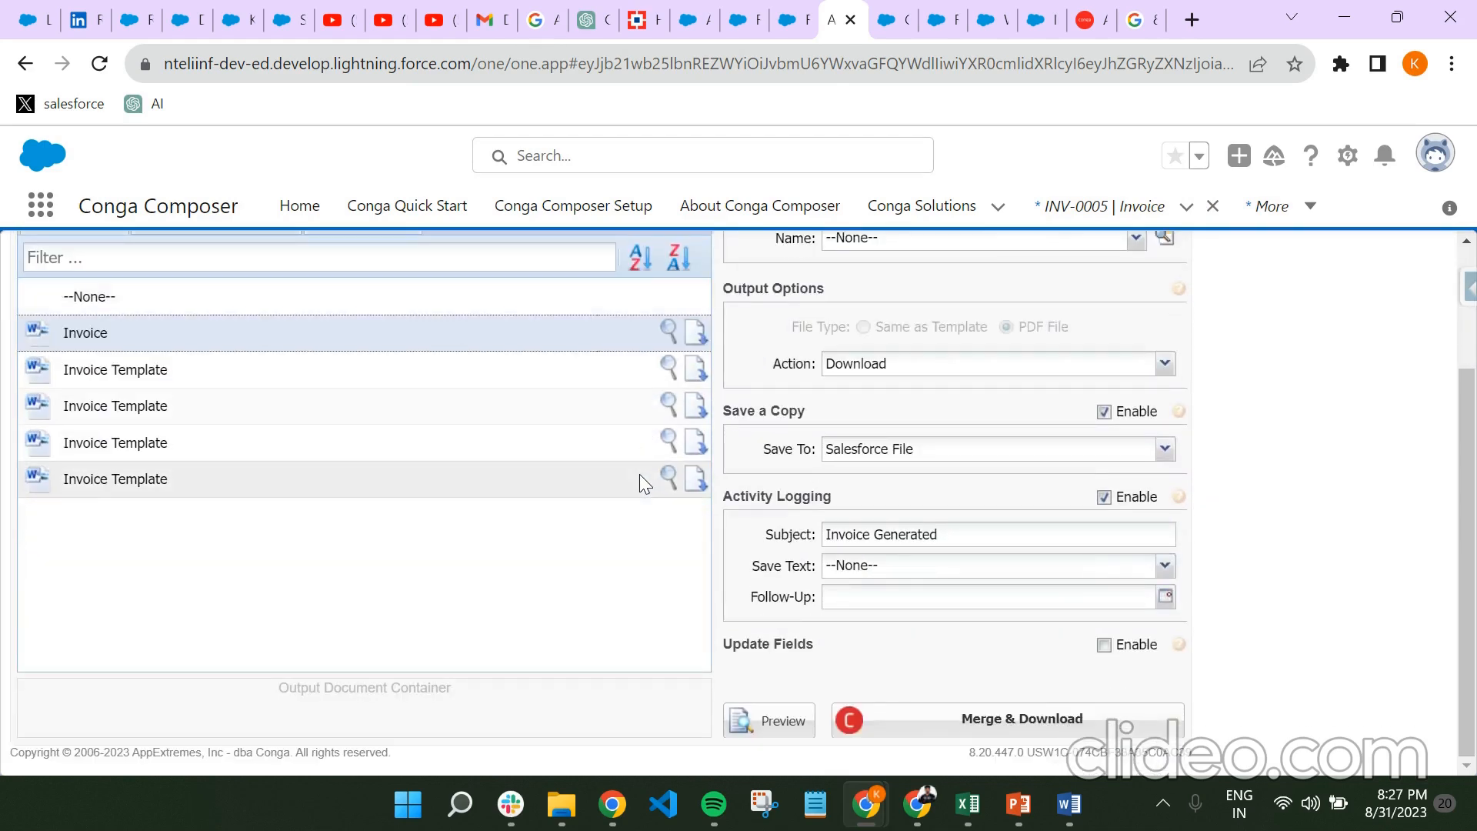
pyautogui.scroll(3, 638, 474)
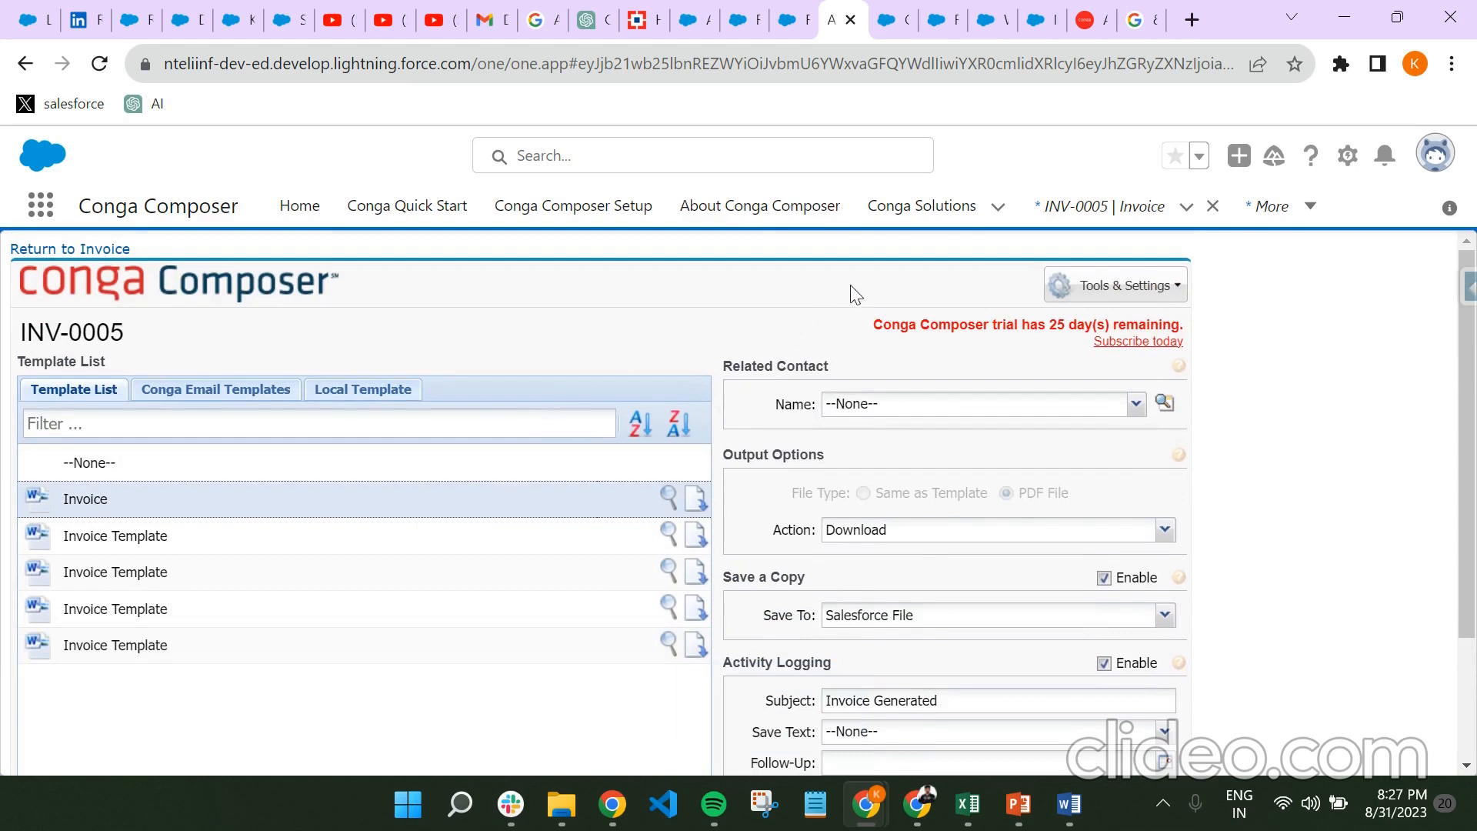
# - Open the Template Builder for this invoice, expand the Master data set and examine its available merge fields
pyautogui.click(1158, 295)
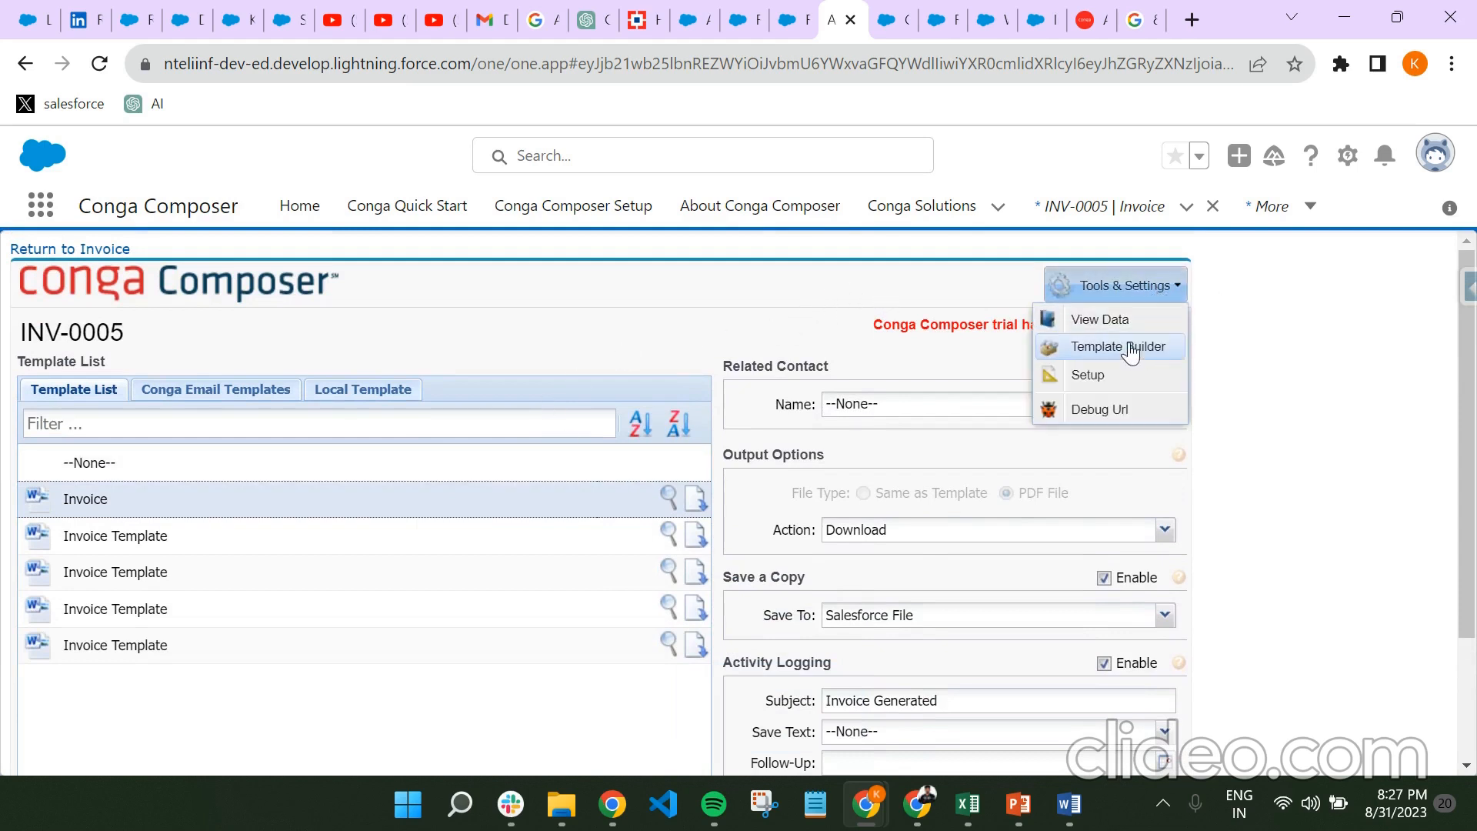
pyautogui.click(1102, 347)
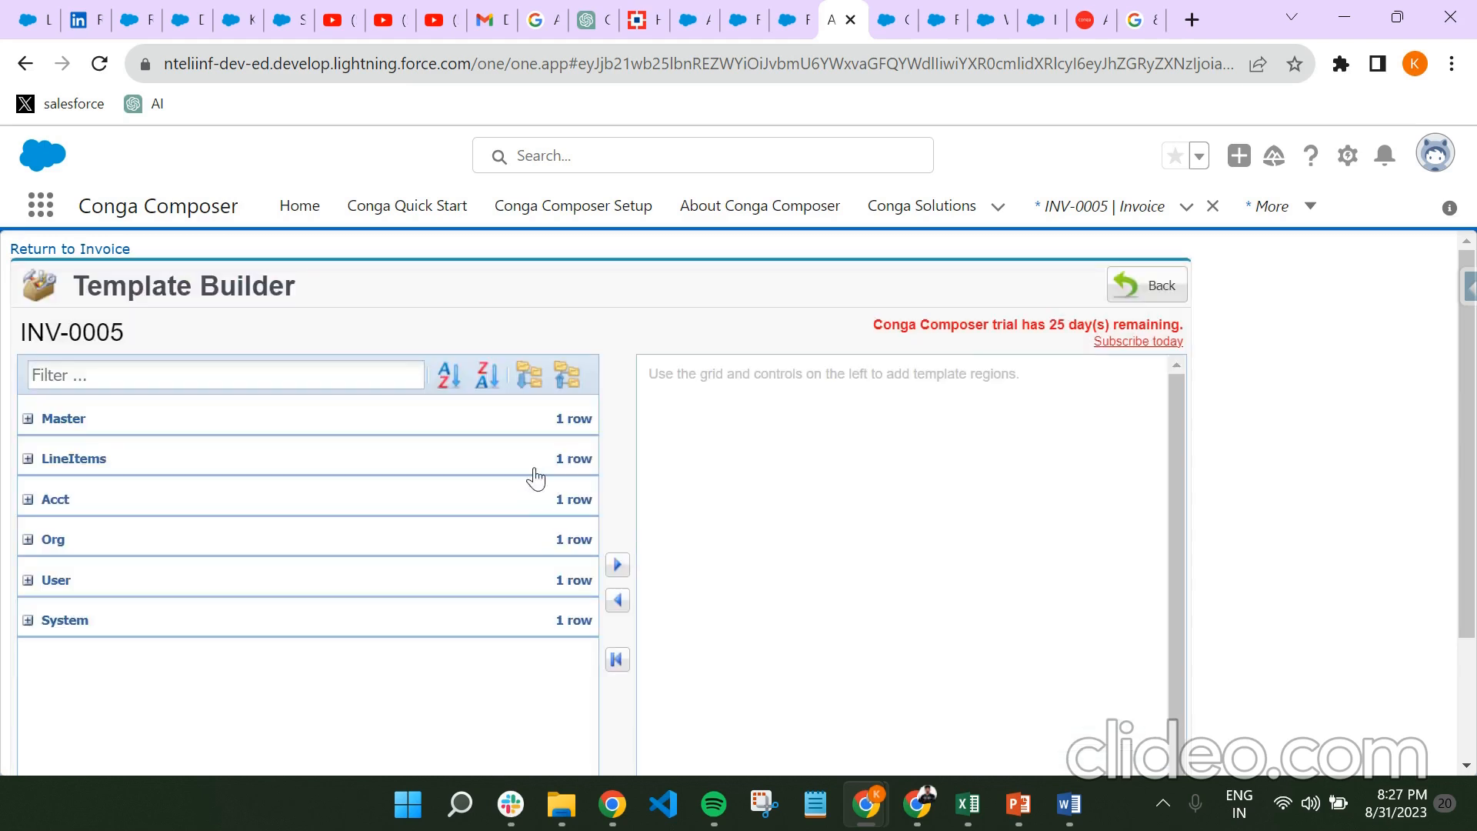
pyautogui.click(27, 420)
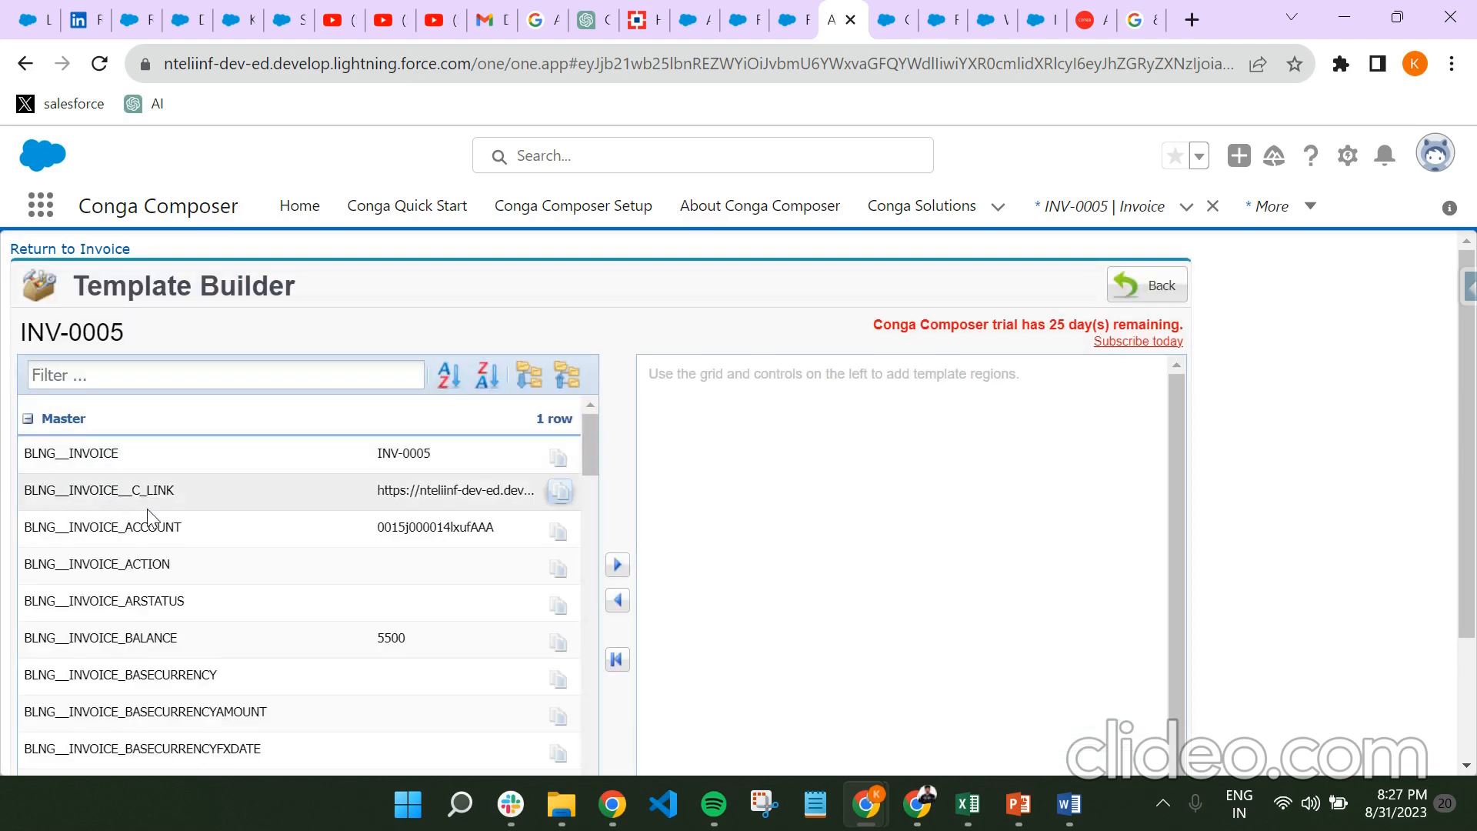
pyautogui.scroll(-15, 146, 511)
pyautogui.scroll(-10, 146, 523)
pyautogui.scroll(15, 231, 517)
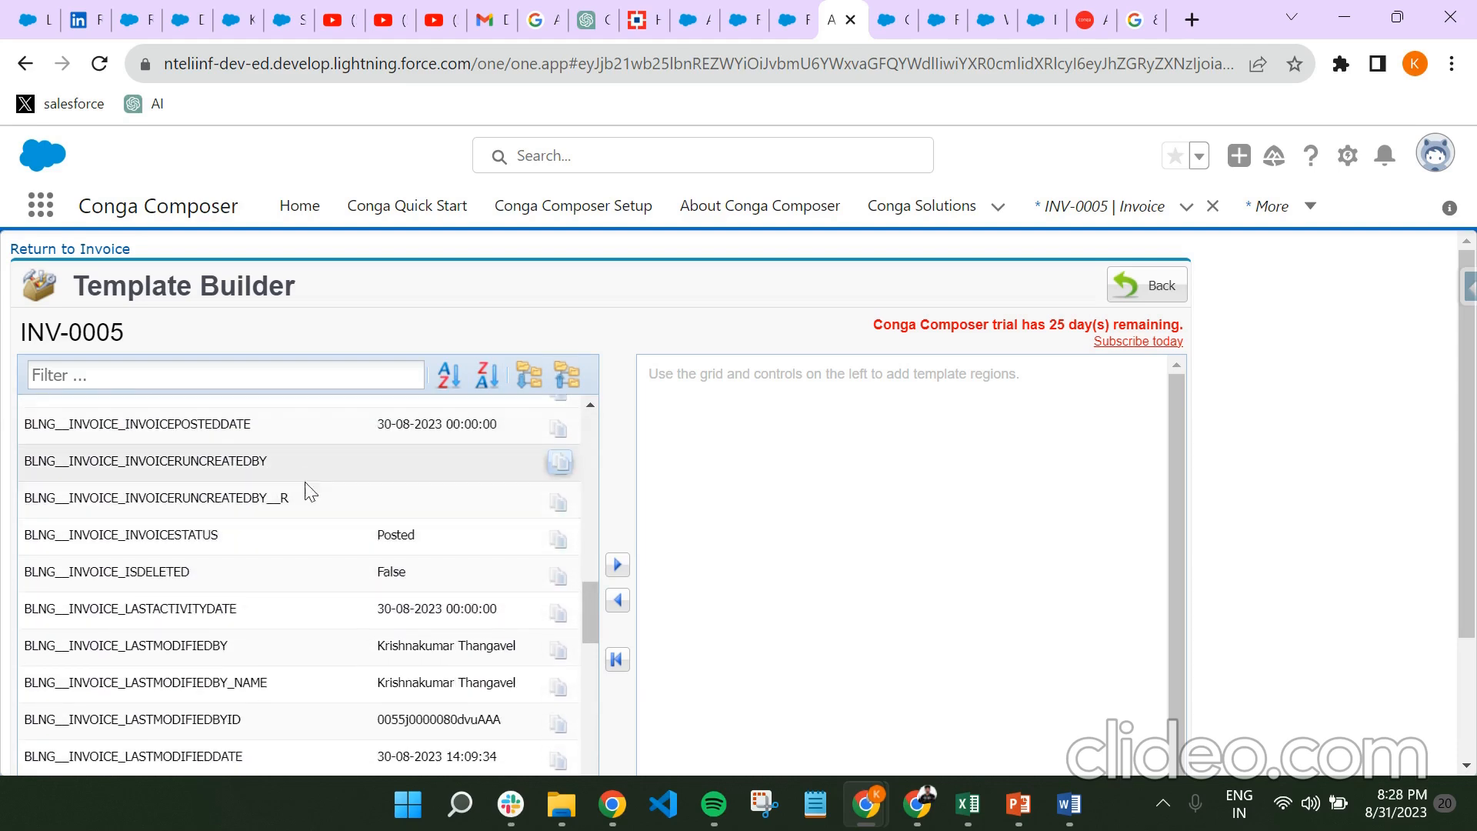
pyautogui.scroll(15, 307, 512)
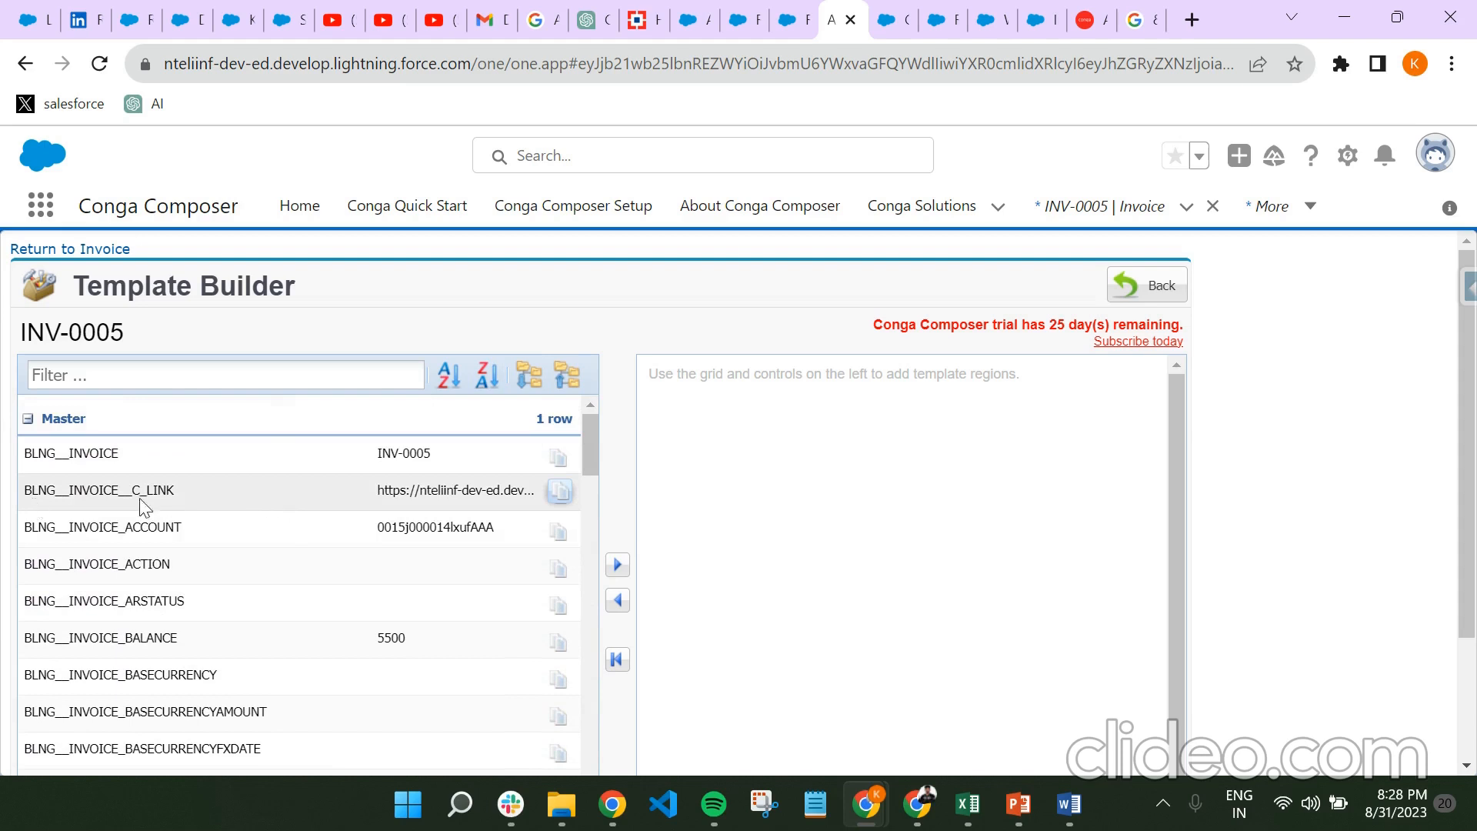
pyautogui.scroll(-2, 84, 565)
pyautogui.scroll(2, 174, 500)
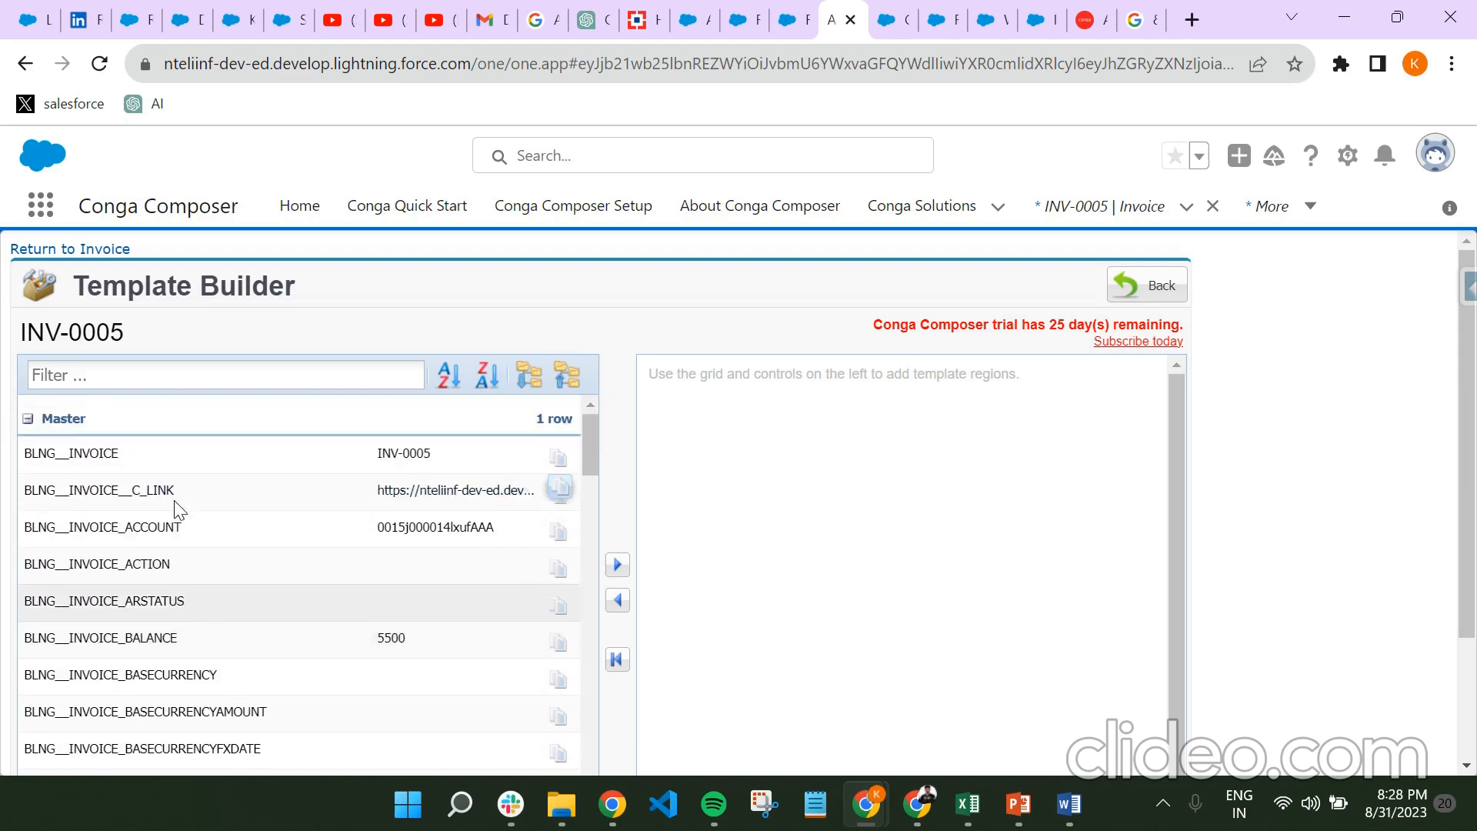
# - Add the BLNG__INVOICE_ACTION field to the template regions and copy its merge code {{BLNG__INVOICE_ACTION}}
pyautogui.click(119, 577)
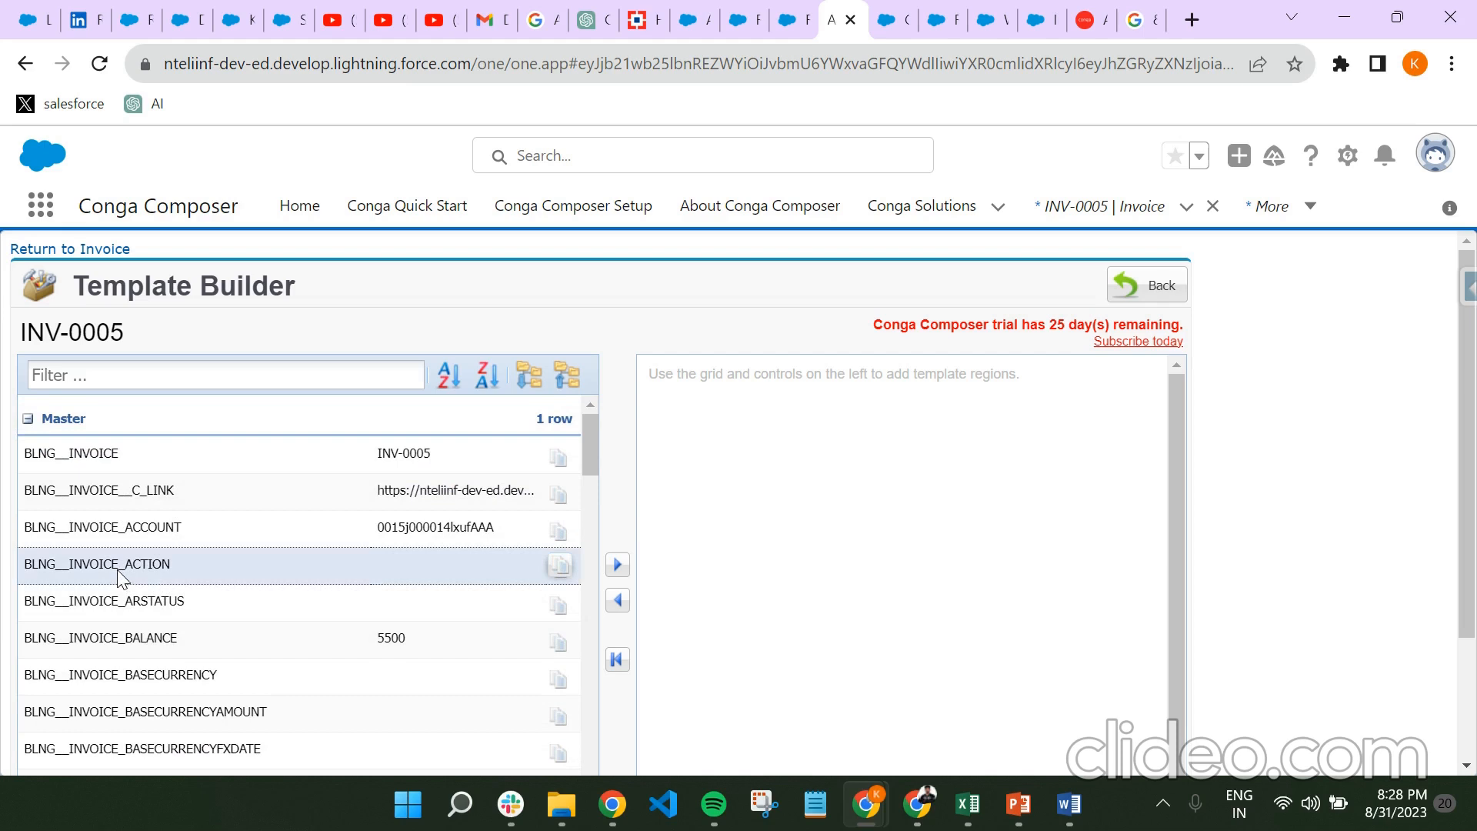
pyautogui.click(617, 565)
pyautogui.moveTo(981, 379); pyautogui.dragTo(794, 397)
pyautogui.hotkey('ctrl', 'c')
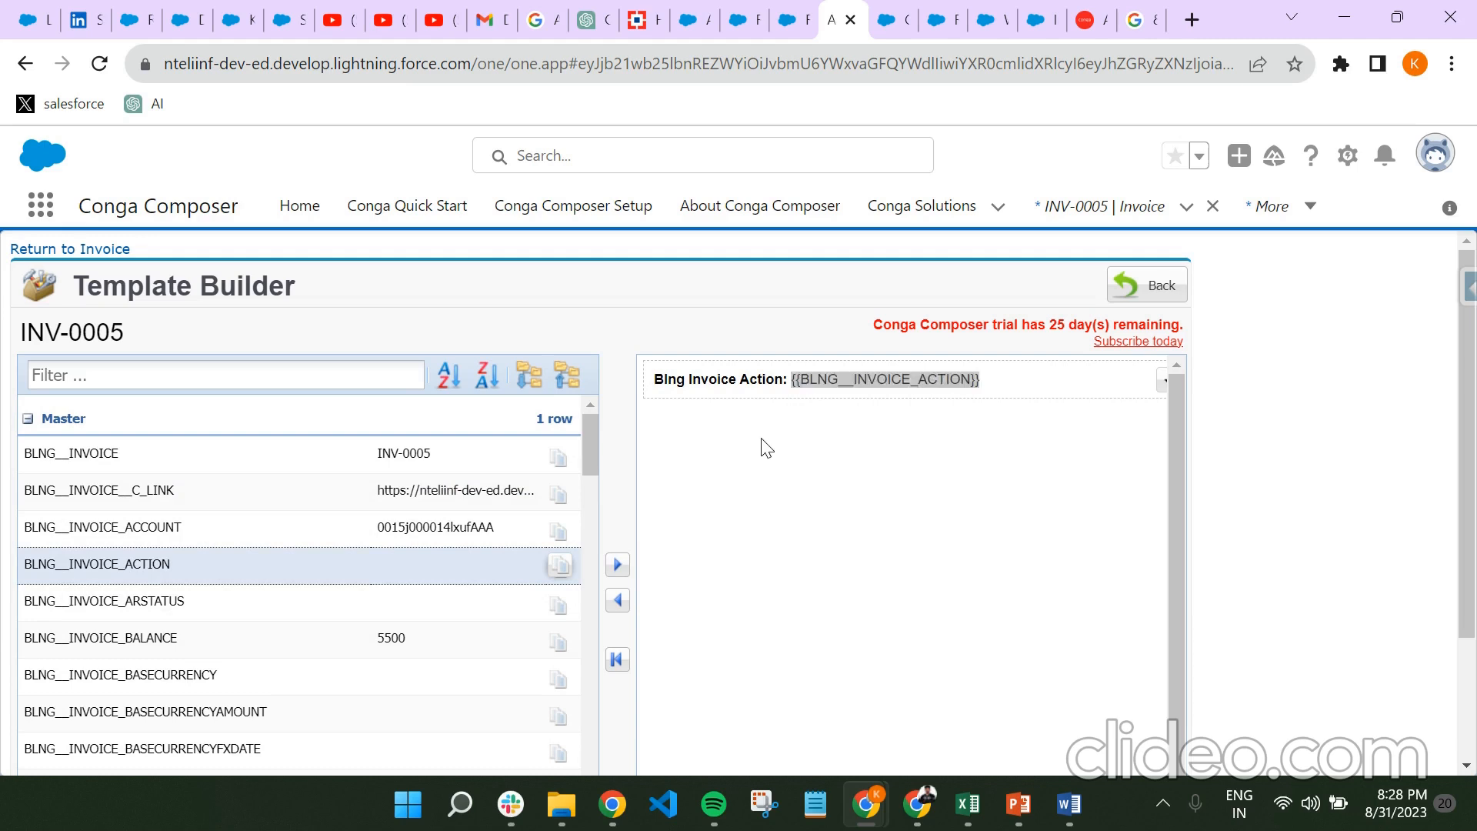
# - Switch to the Word invoice template and paste the copied merge field after {{BLNG__ACCOUNT_NAME}} in the address block
pyautogui.hotkey('alt', 'Tab')
pyautogui.hotkey('alt', 'Tab')
pyautogui.hotkey('alt', 'Tab')
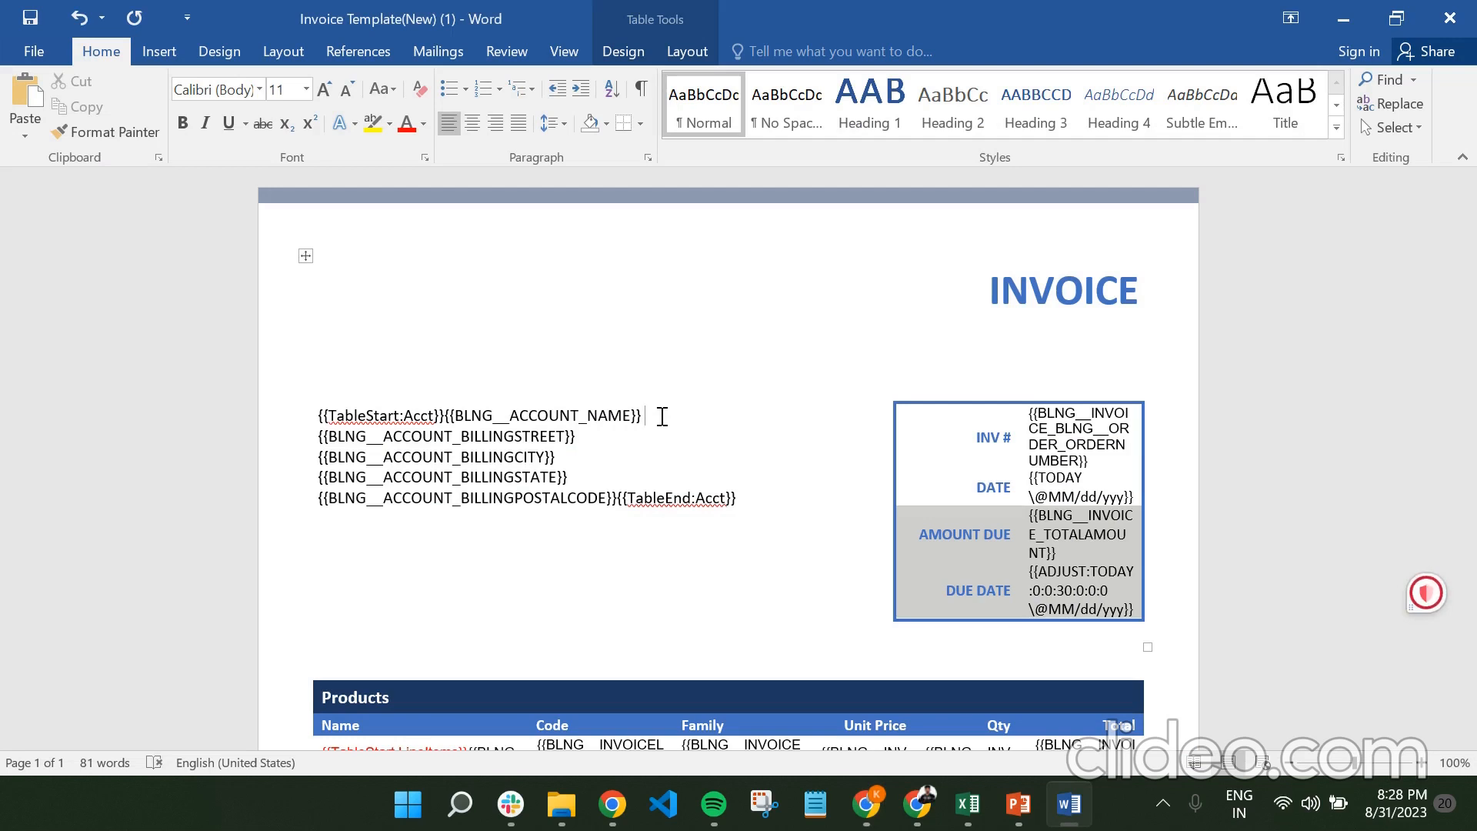
pyautogui.hotkey('ctrl', 'v')
pyautogui.click(708, 433)
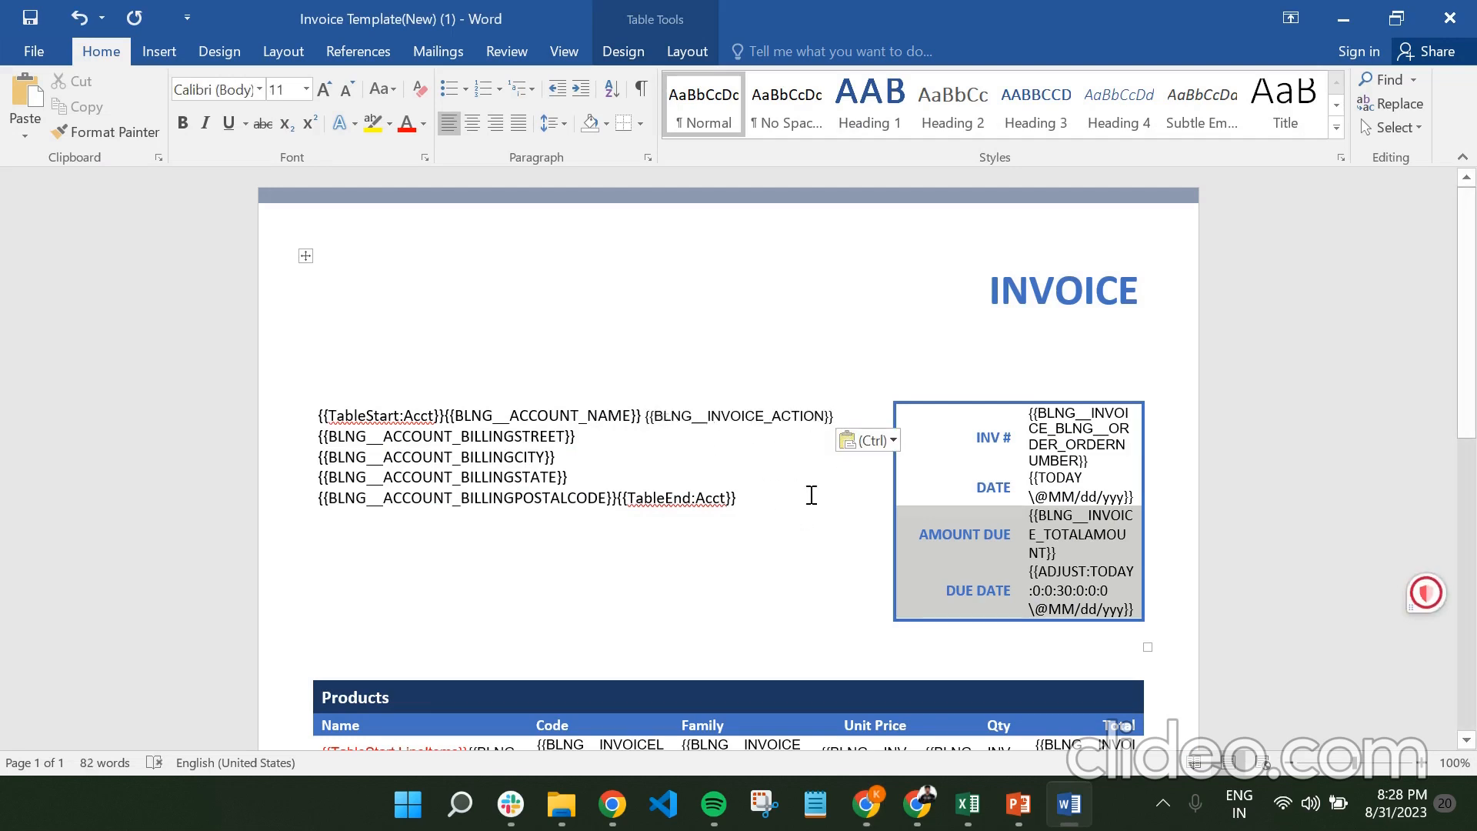
# - Return to Conga Composer in the browser, leave the Template Builder, merge and download the Invoice template, and open the generated PDF
pyautogui.hotkey('alt', 'Tab')
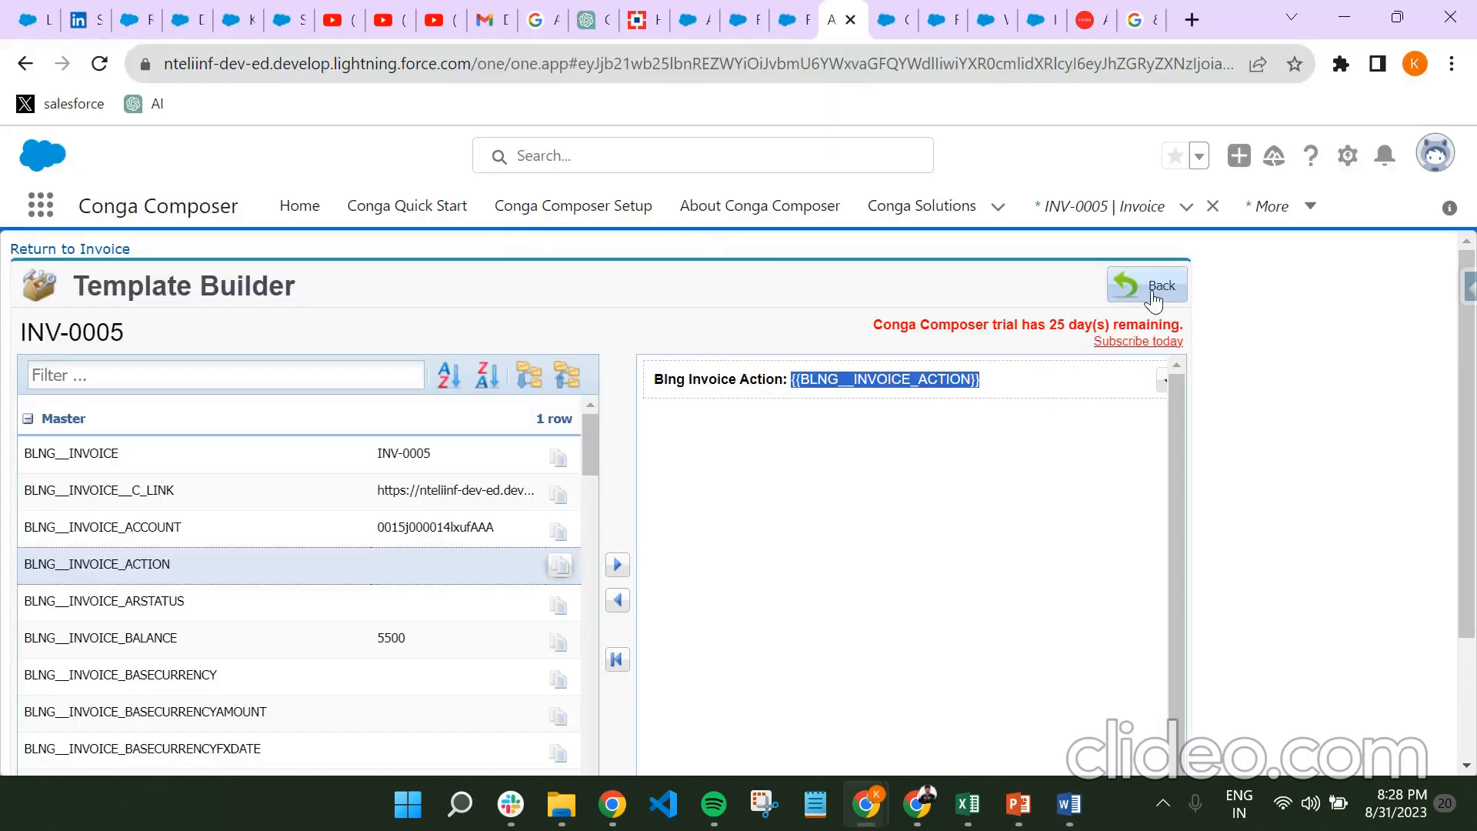
pyautogui.click(1147, 286)
pyautogui.scroll(-4, 484, 411)
pyautogui.scroll(2, 537, 438)
pyautogui.scroll(-2, 567, 455)
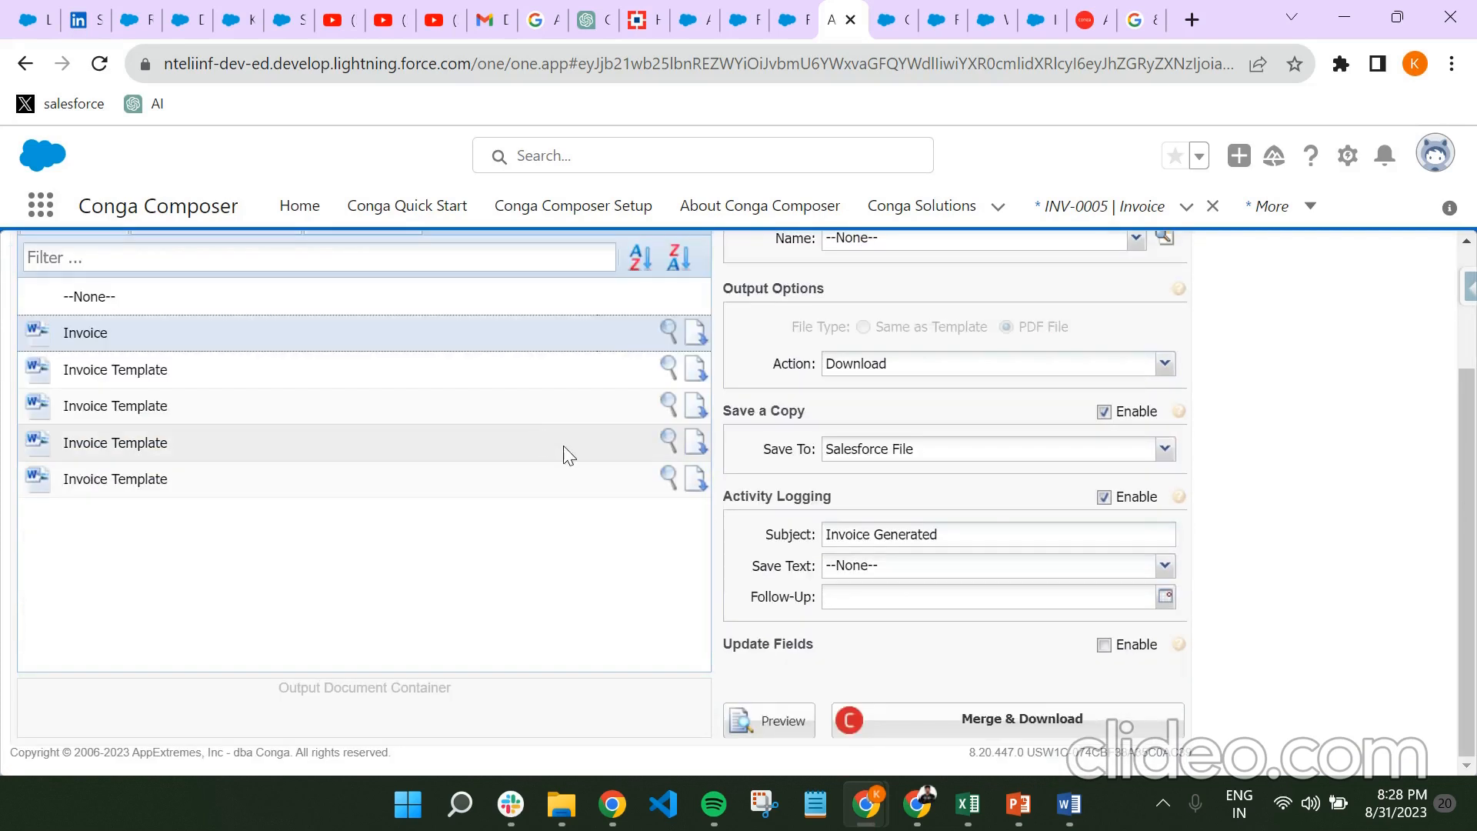
pyautogui.click(1009, 720)
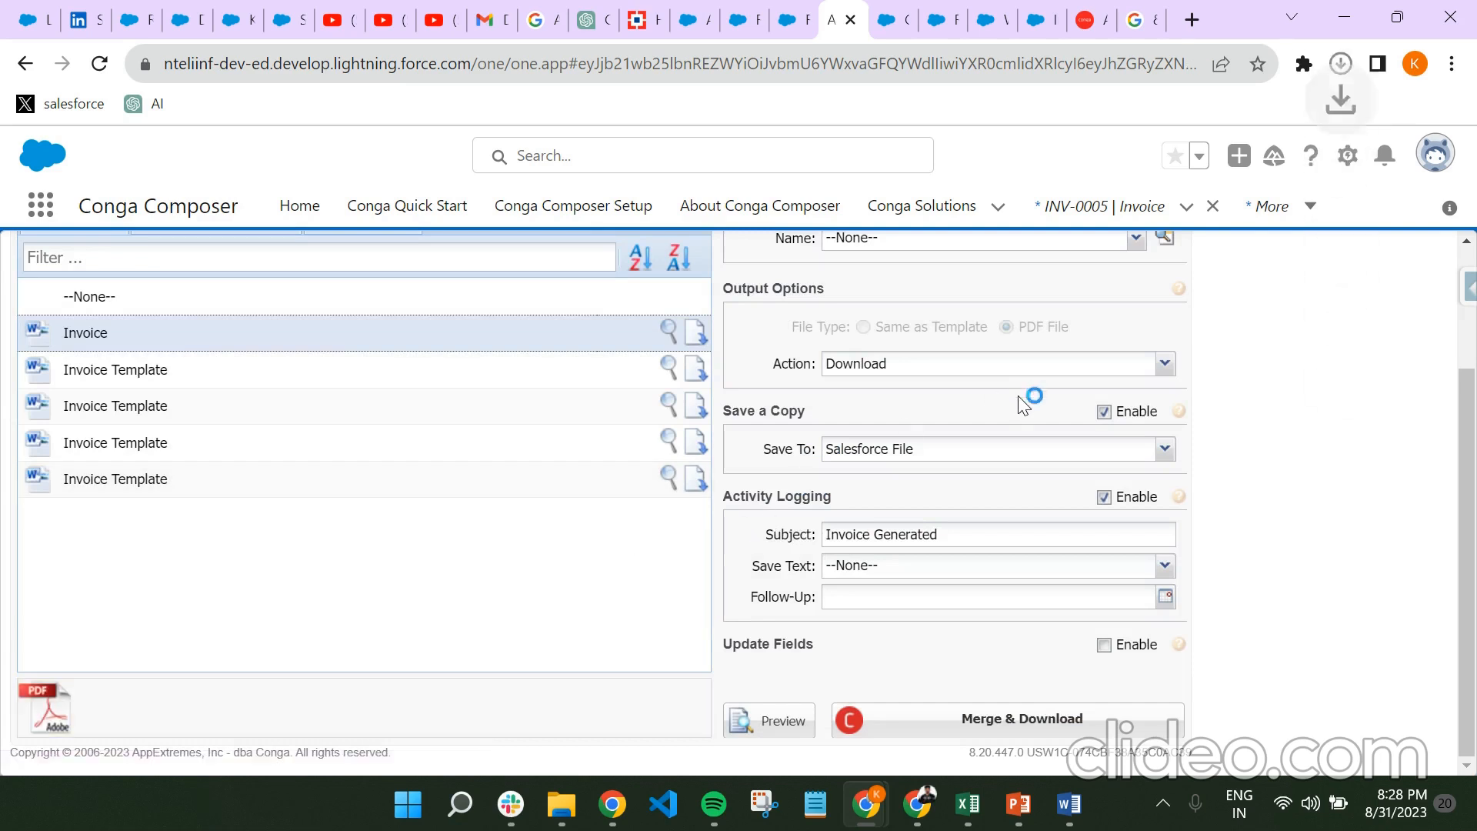
pyautogui.click(1171, 135)
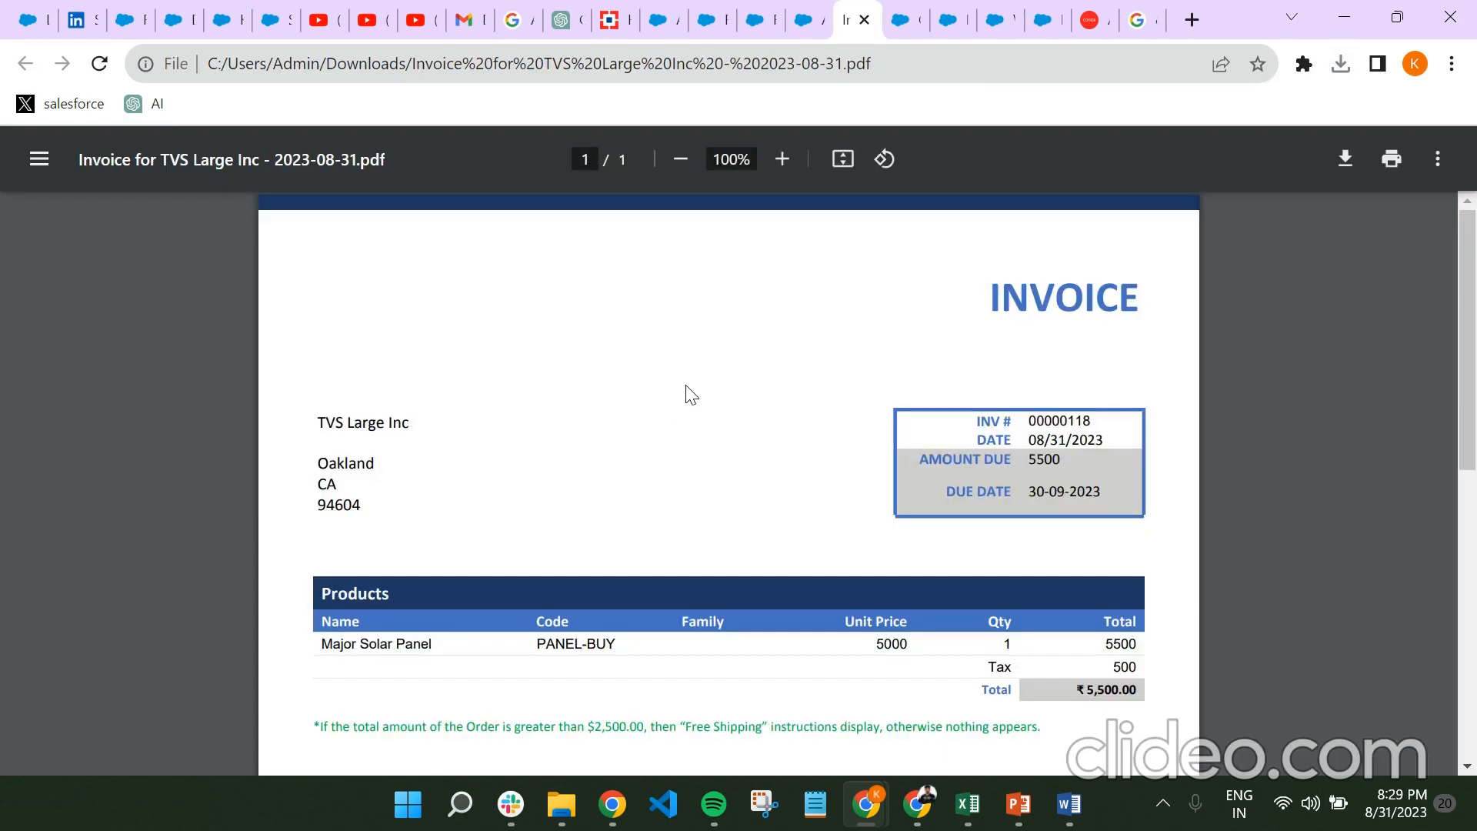
# - Examine the generated invoice PDF, including its title, account name and address, product line, totals and payment details
pyautogui.scroll(-5, 686, 393)
pyautogui.scroll(5, 700, 396)
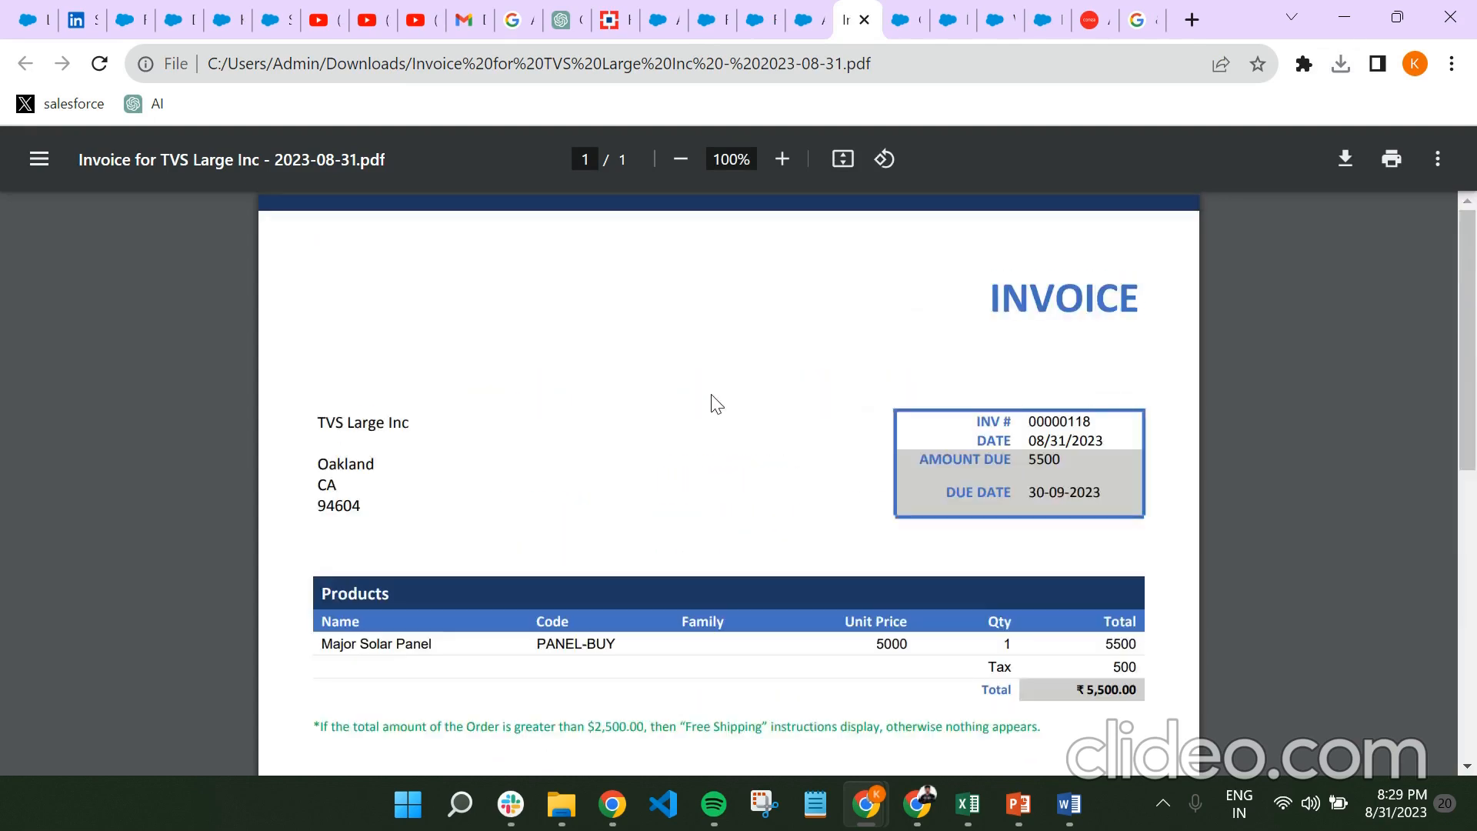
pyautogui.scroll(-2, 716, 402)
pyautogui.scroll(2, 1102, 322)
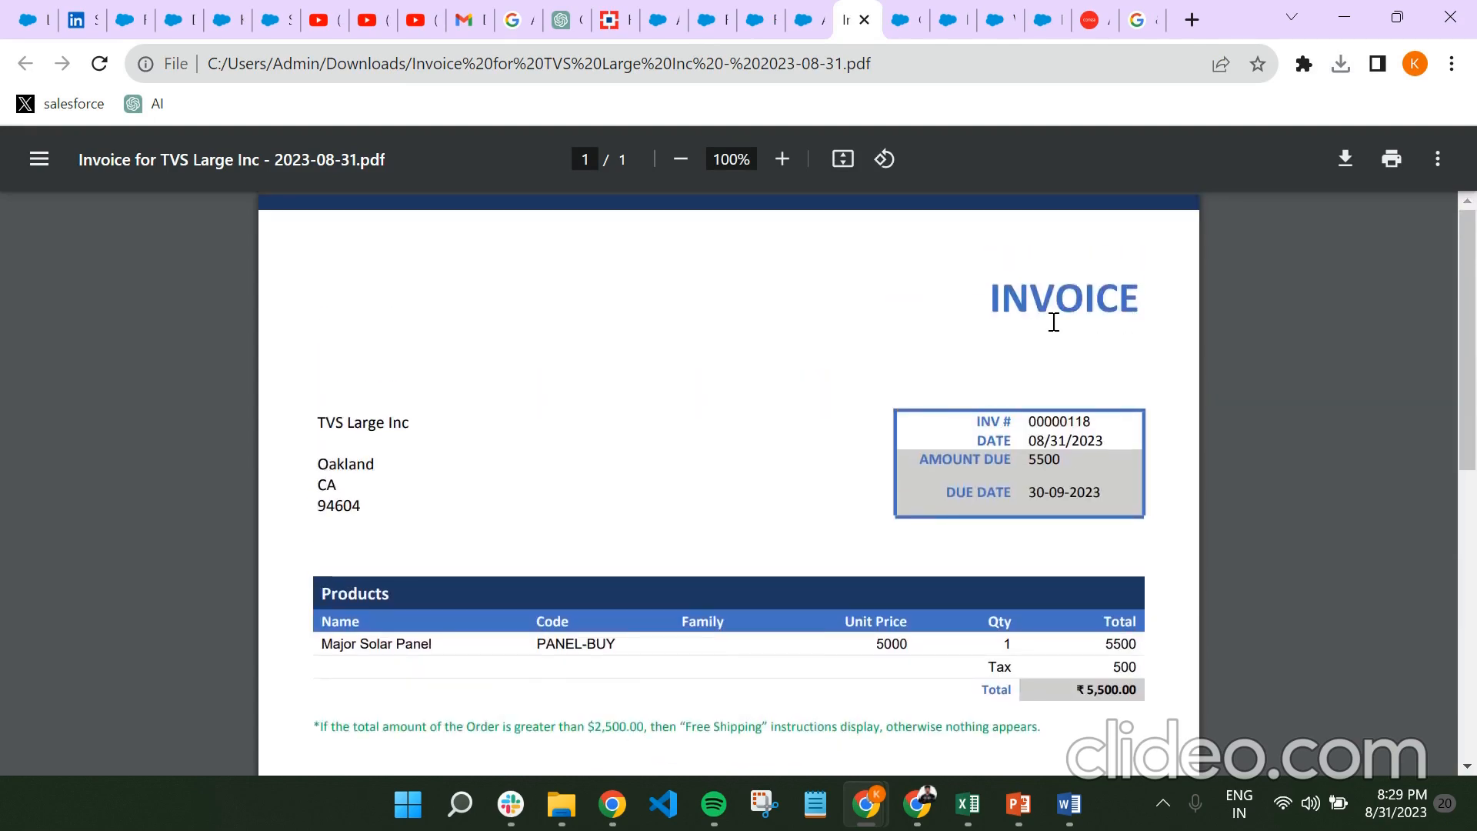
pyautogui.moveTo(998, 306); pyautogui.dragTo(1160, 313)
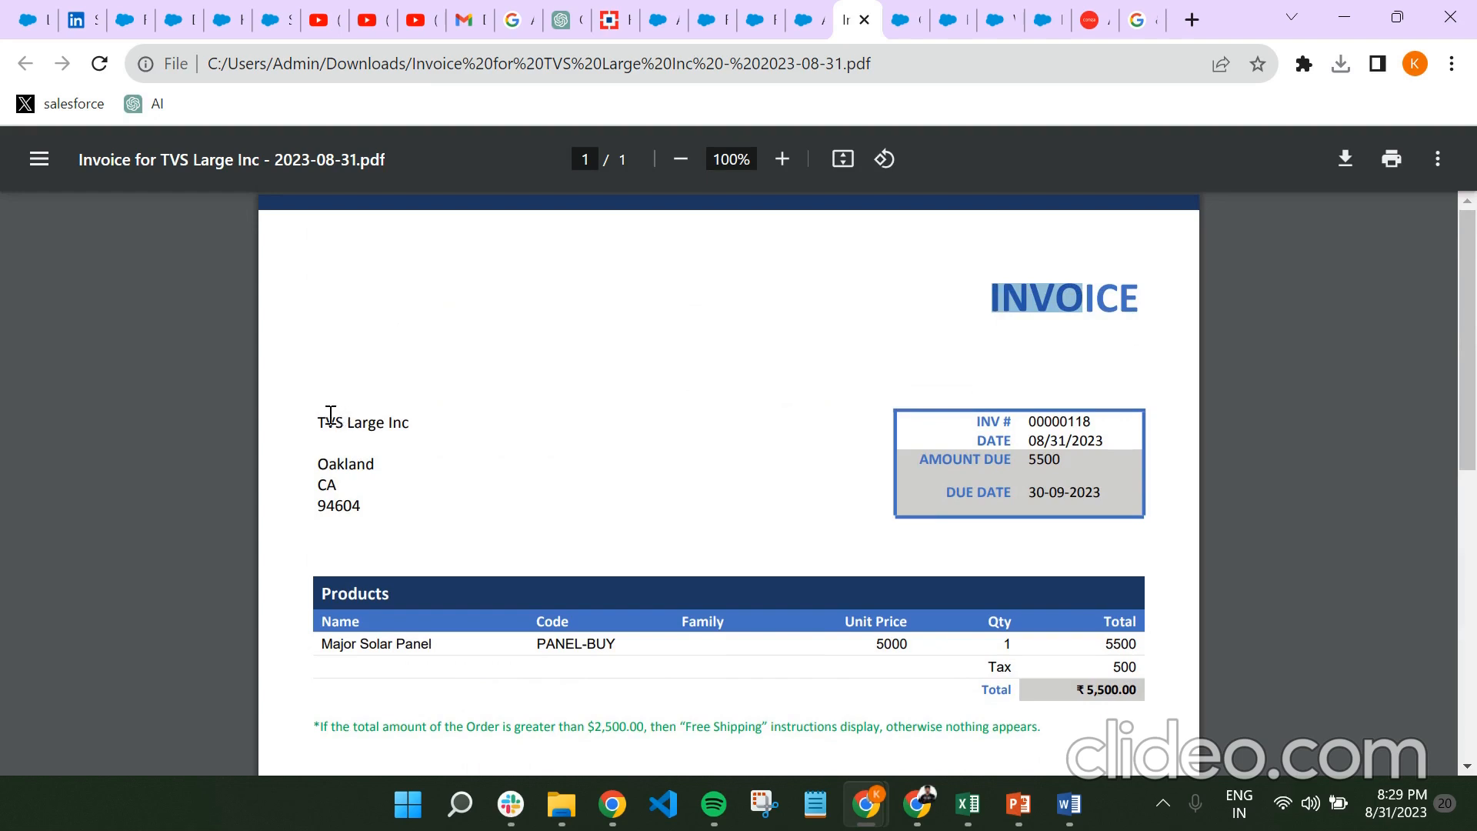
pyautogui.moveTo(327, 422); pyautogui.dragTo(430, 424)
pyautogui.click(444, 461)
pyautogui.scroll(-2, 396, 480)
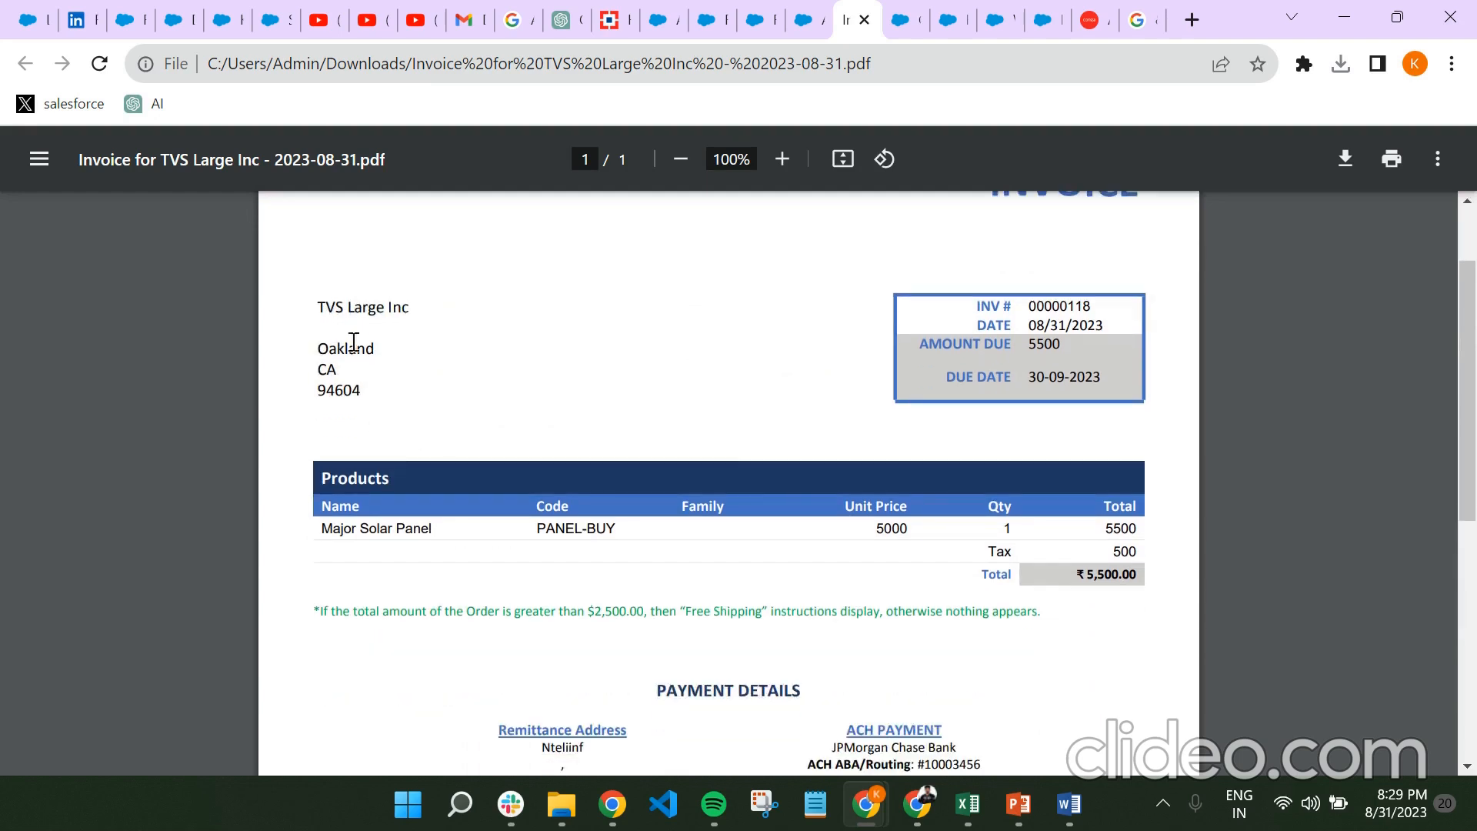
pyautogui.moveTo(317, 351); pyautogui.dragTo(437, 356)
pyautogui.click(677, 409)
pyautogui.scroll(-2, 1031, 400)
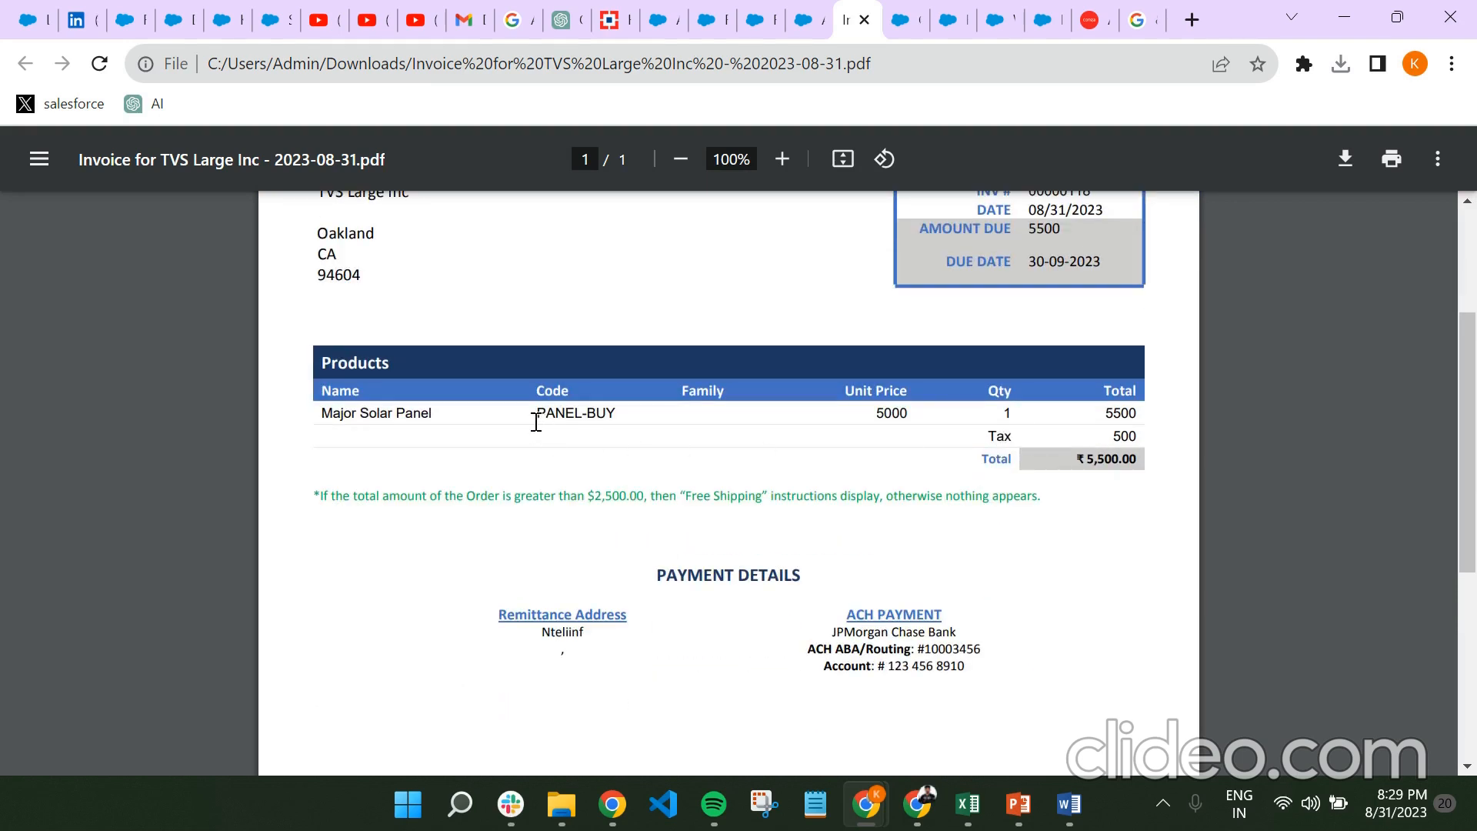
pyautogui.moveTo(534, 419); pyautogui.dragTo(624, 416)
pyautogui.scroll(-5, 622, 431)
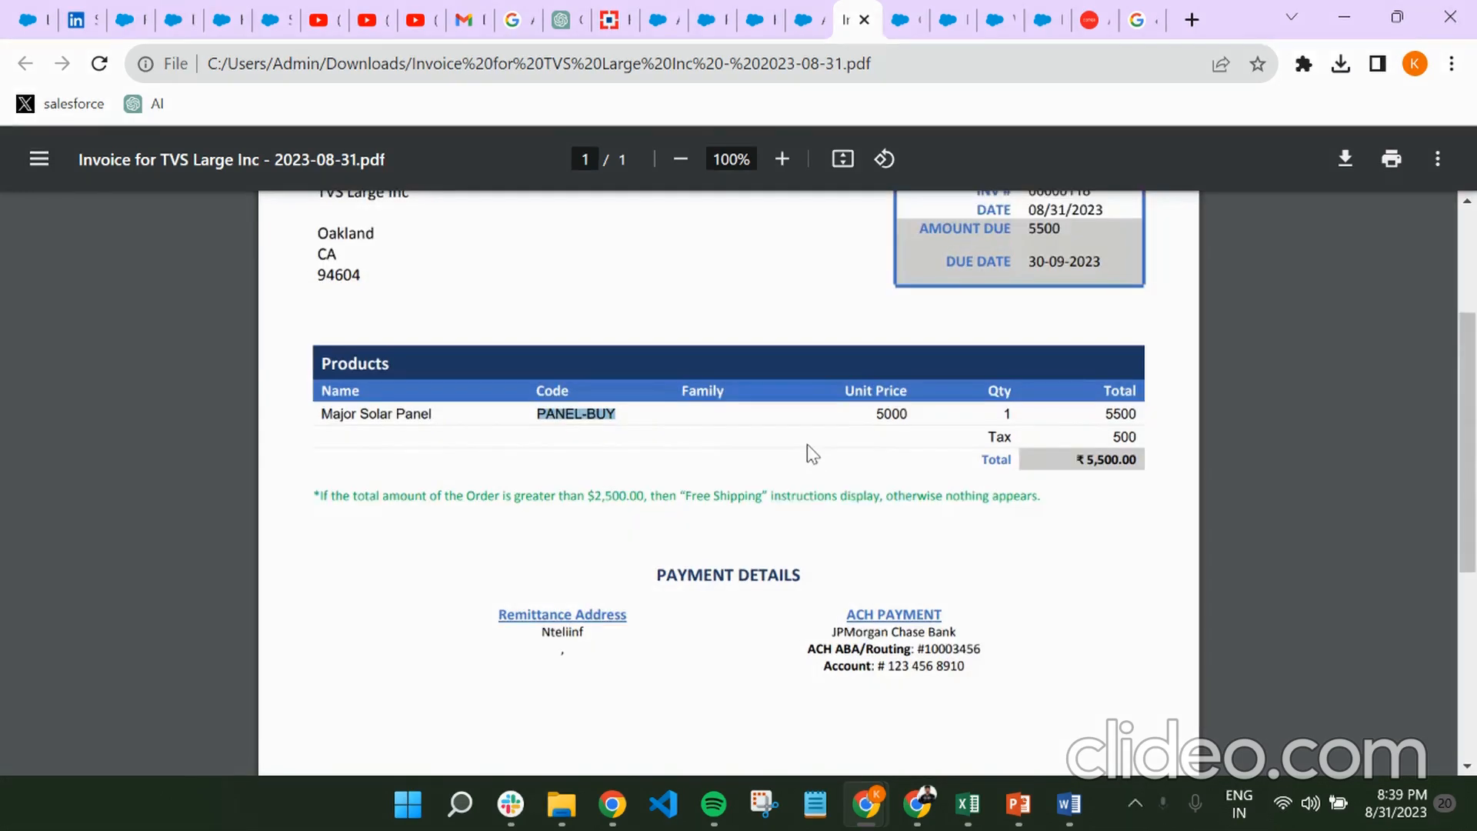
pyautogui.scroll(-4, 807, 454)
pyautogui.scroll(7, 808, 462)
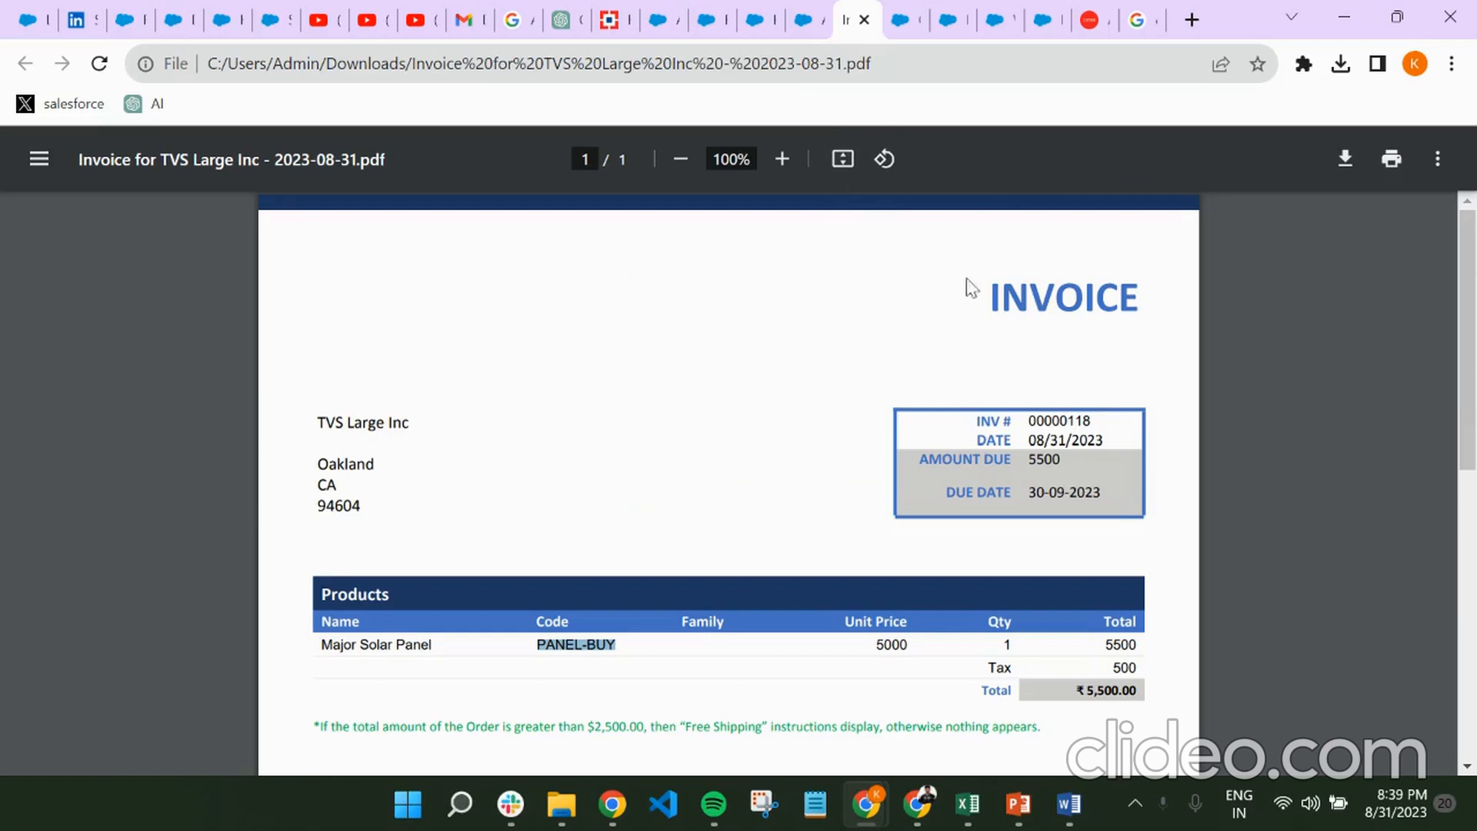
# - Go back to Salesforce, find the Conga Trigger app by searching for "cong", and open its Conga Trigger Formula Builder
pyautogui.click(821, 10)
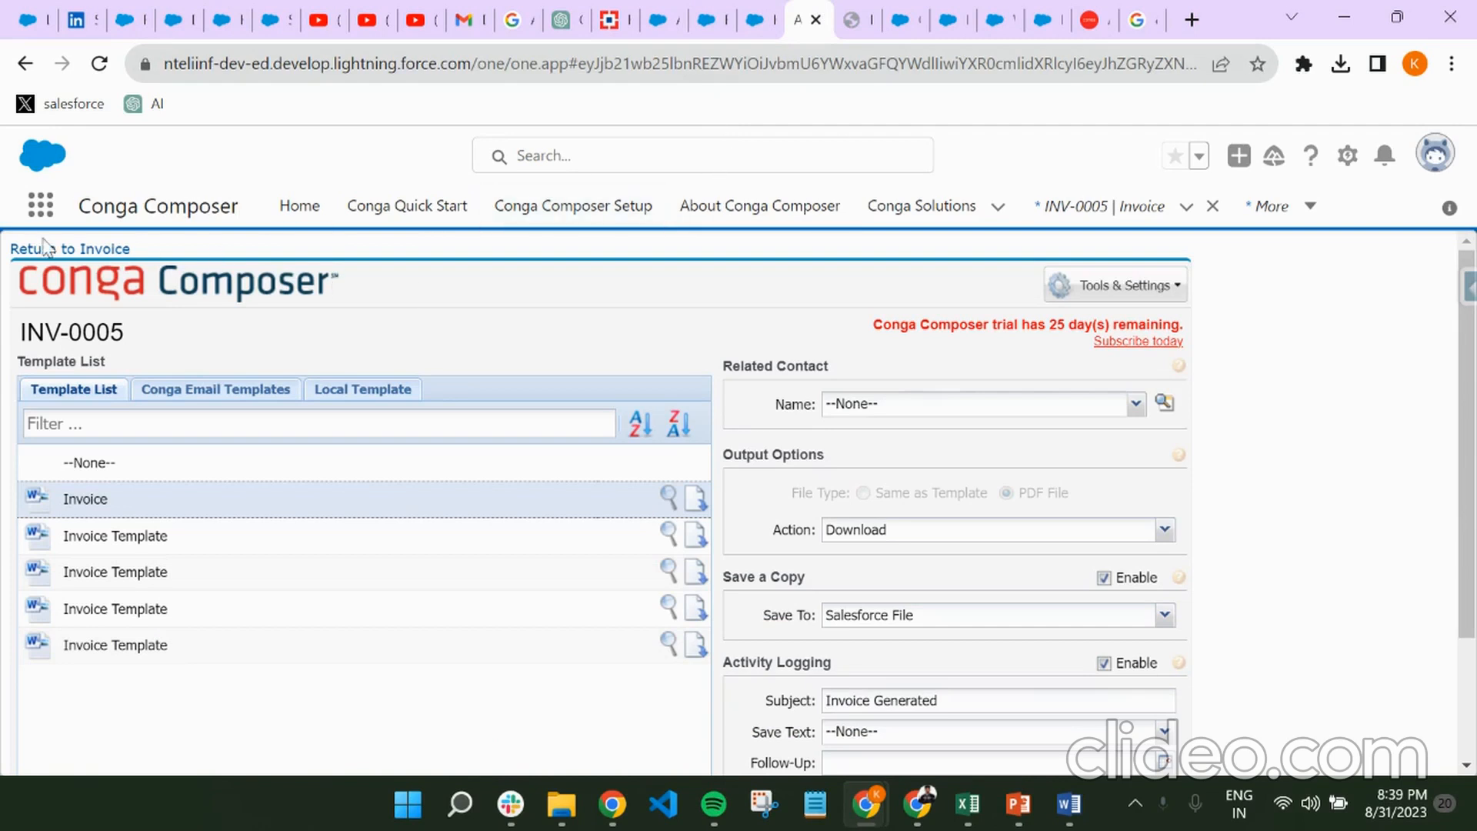
pyautogui.click(40, 206)
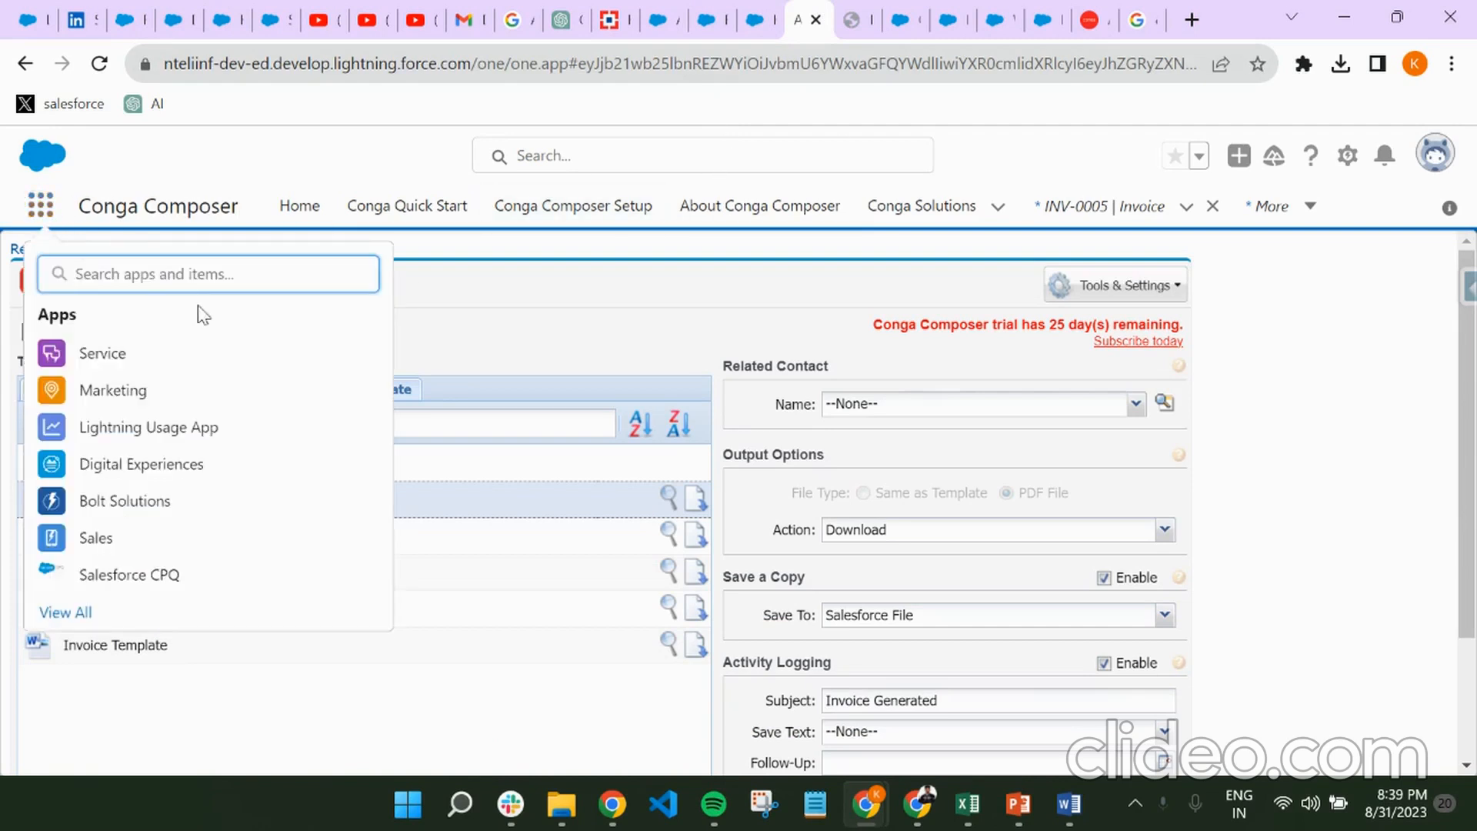
pyautogui.write('cong')
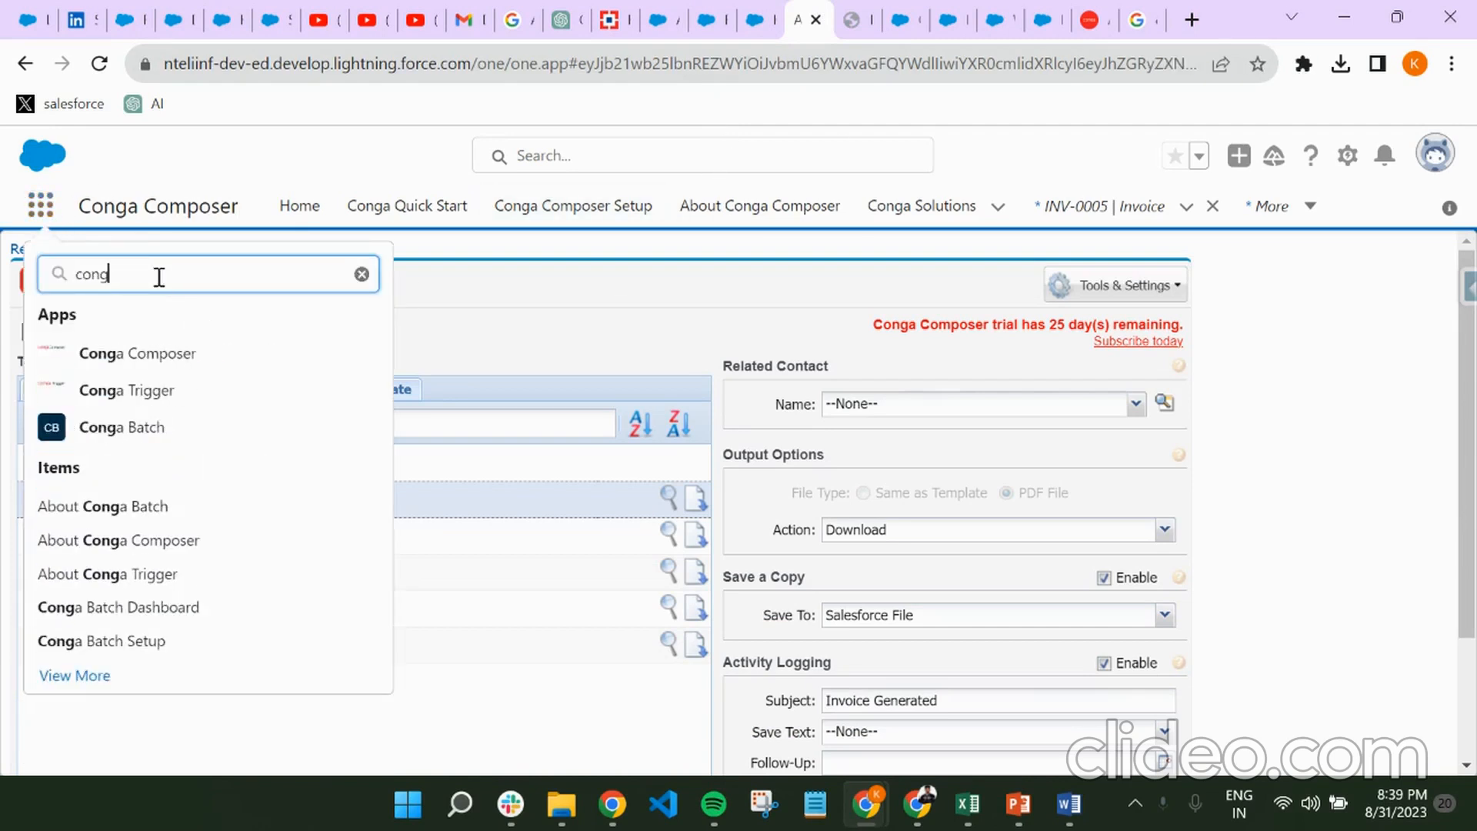
pyautogui.click(135, 393)
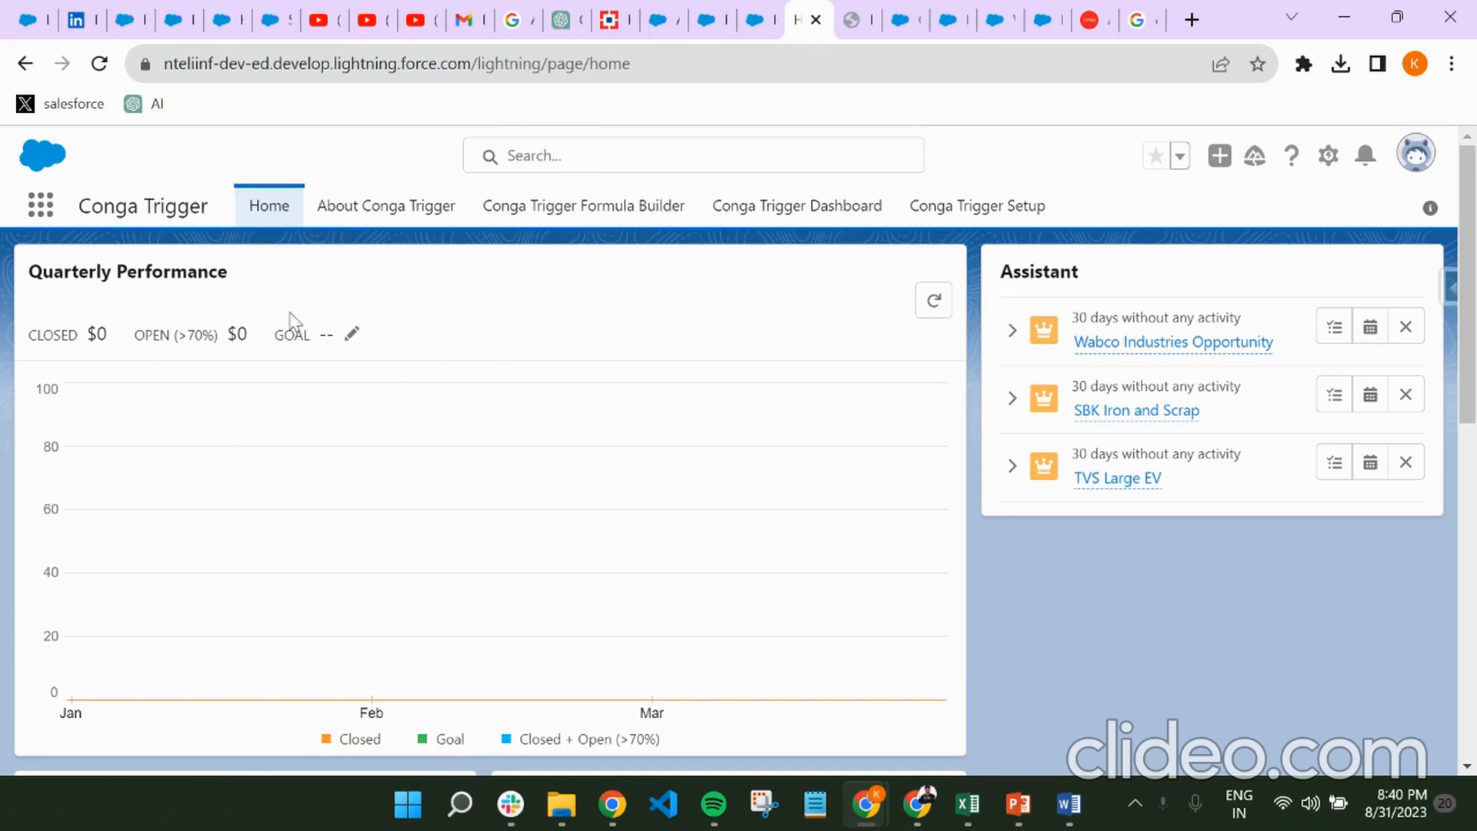
pyautogui.click(548, 225)
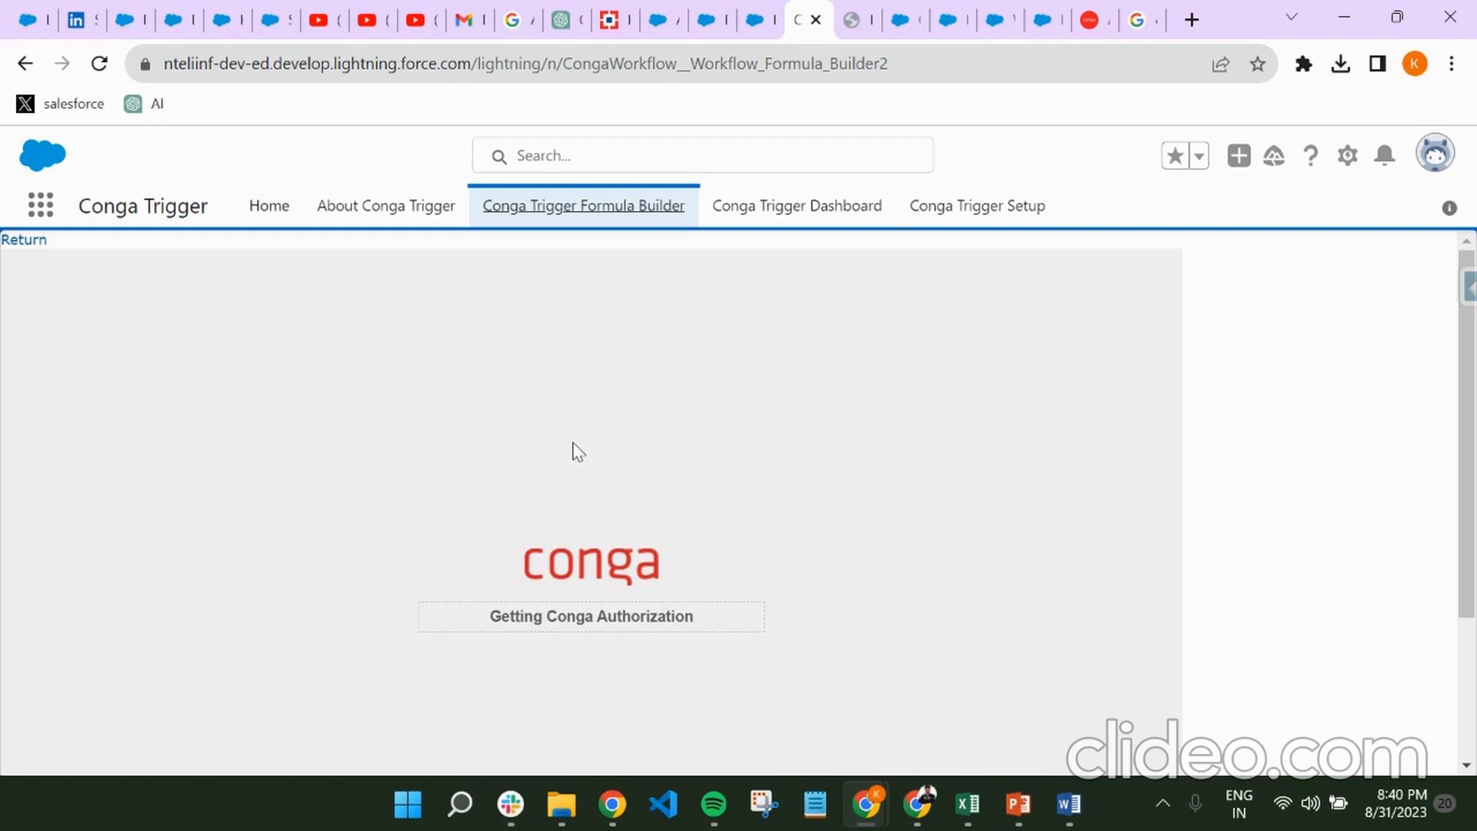
# - Look over the Formula Builder's stages and its master object, output mode, button and formula field sections
pyautogui.scroll(-3, 523, 477)
pyautogui.scroll(3, 472, 479)
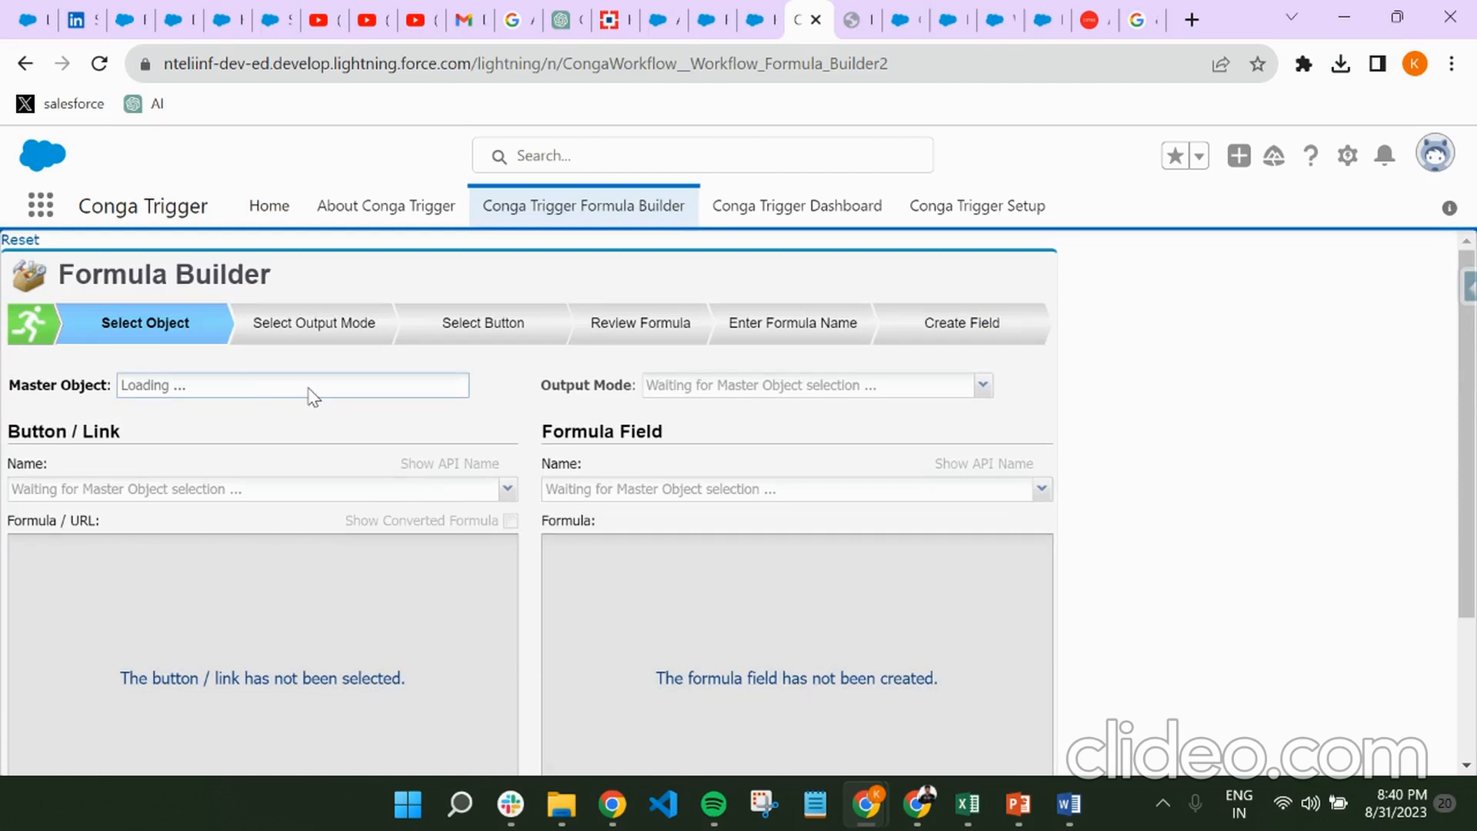
pyautogui.scroll(-1, 345, 397)
pyautogui.scroll(1, 345, 397)
pyautogui.scroll(-3, 237, 404)
pyautogui.scroll(3, 236, 402)
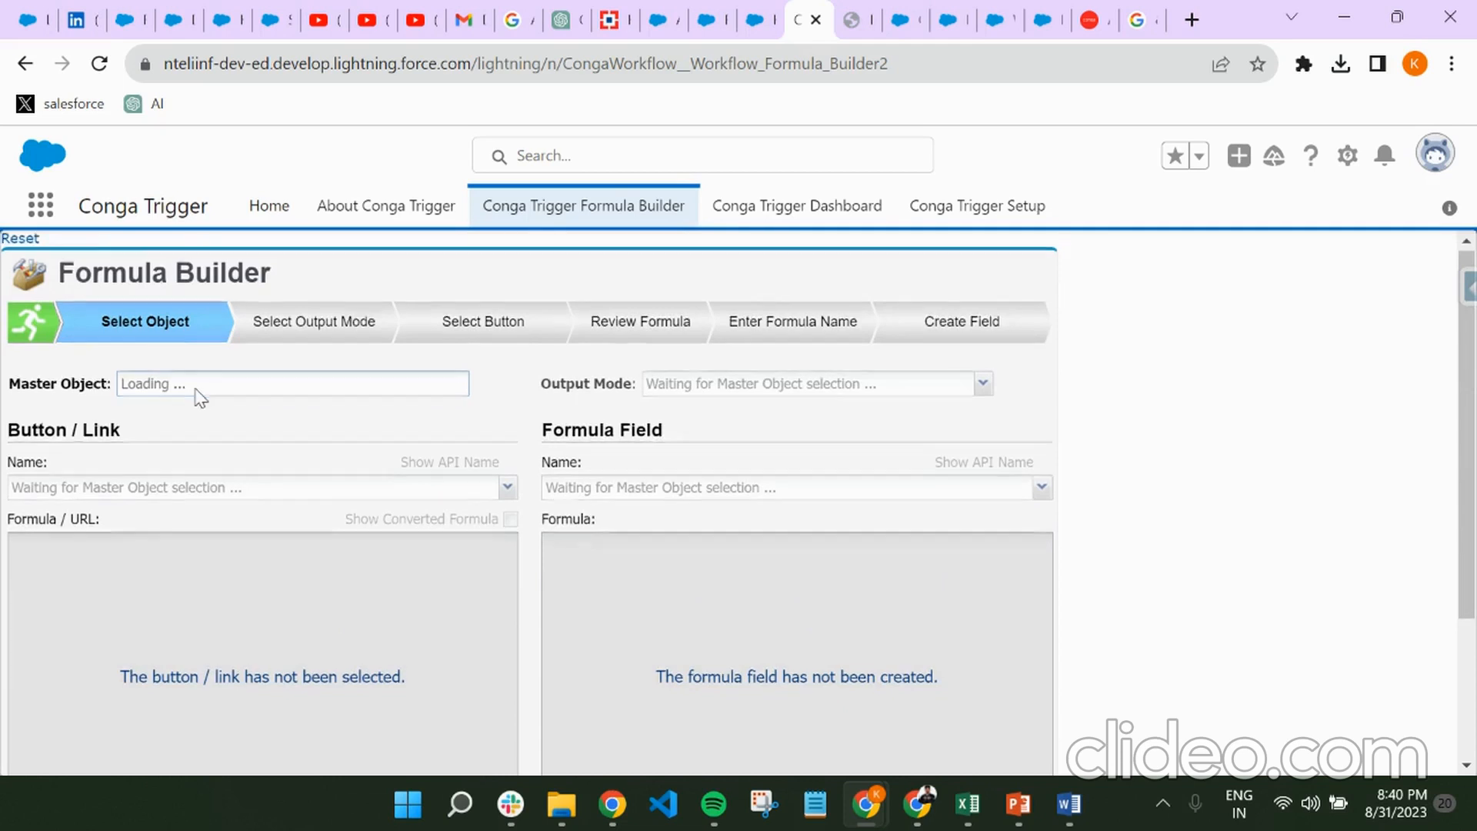
pyautogui.scroll(-3, 198, 394)
pyautogui.scroll(2, 253, 394)
pyautogui.scroll(2, 313, 394)
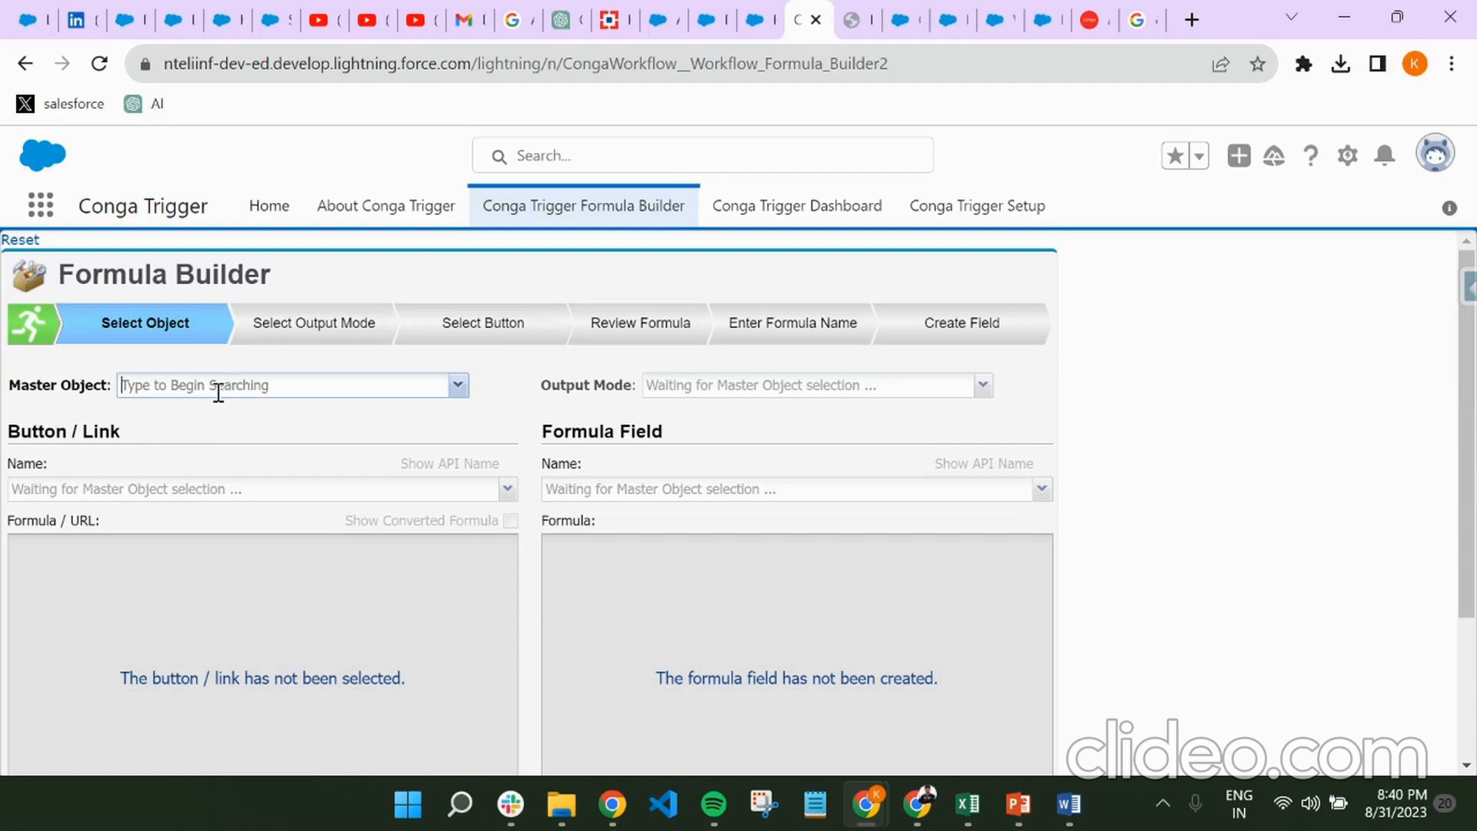
# - Choose Invoice as the master object and Invoice Generation as the button for the formula
pyautogui.click(219, 392)
pyautogui.write('In')
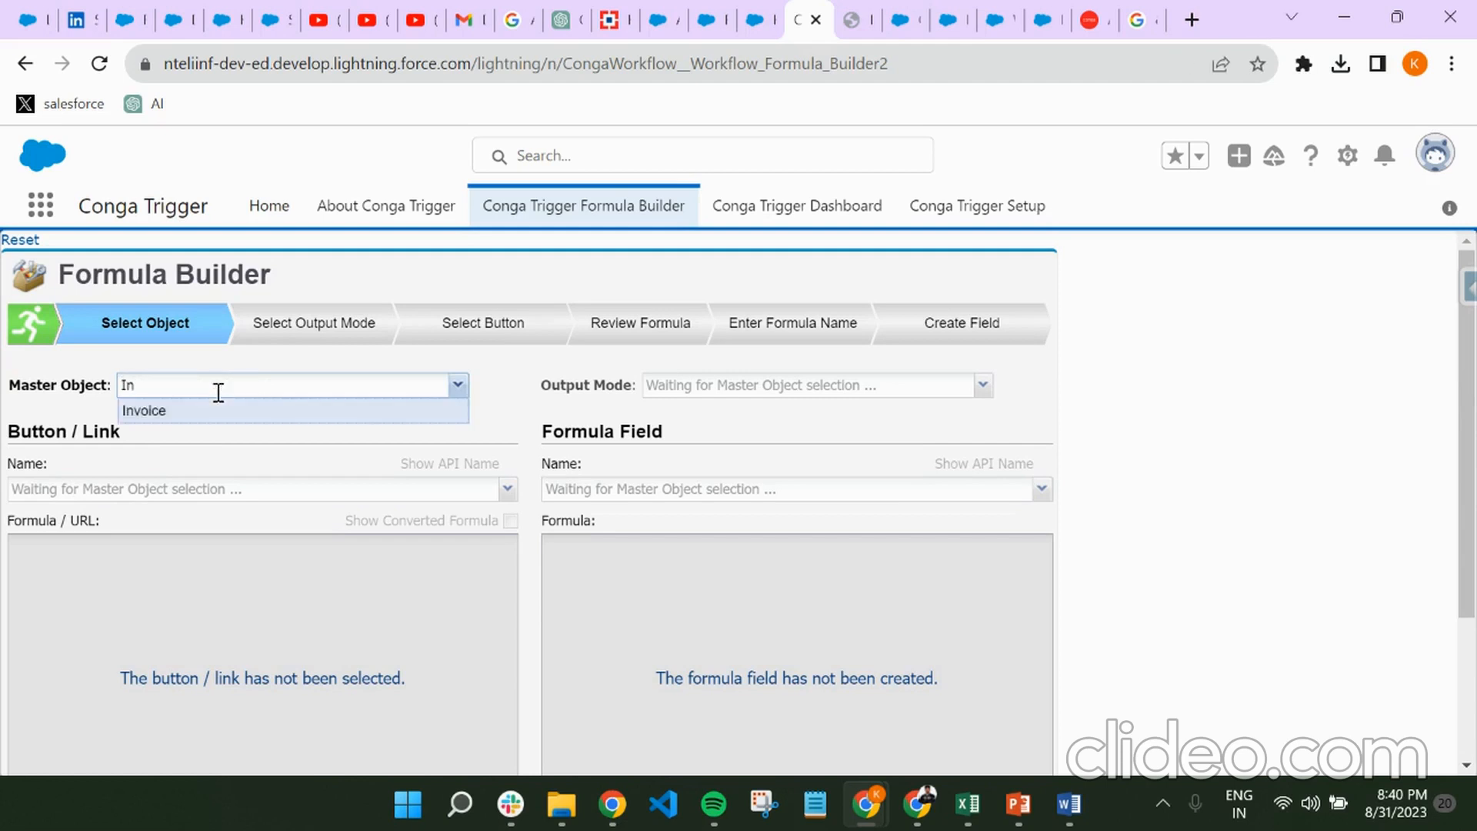
pyautogui.click(143, 411)
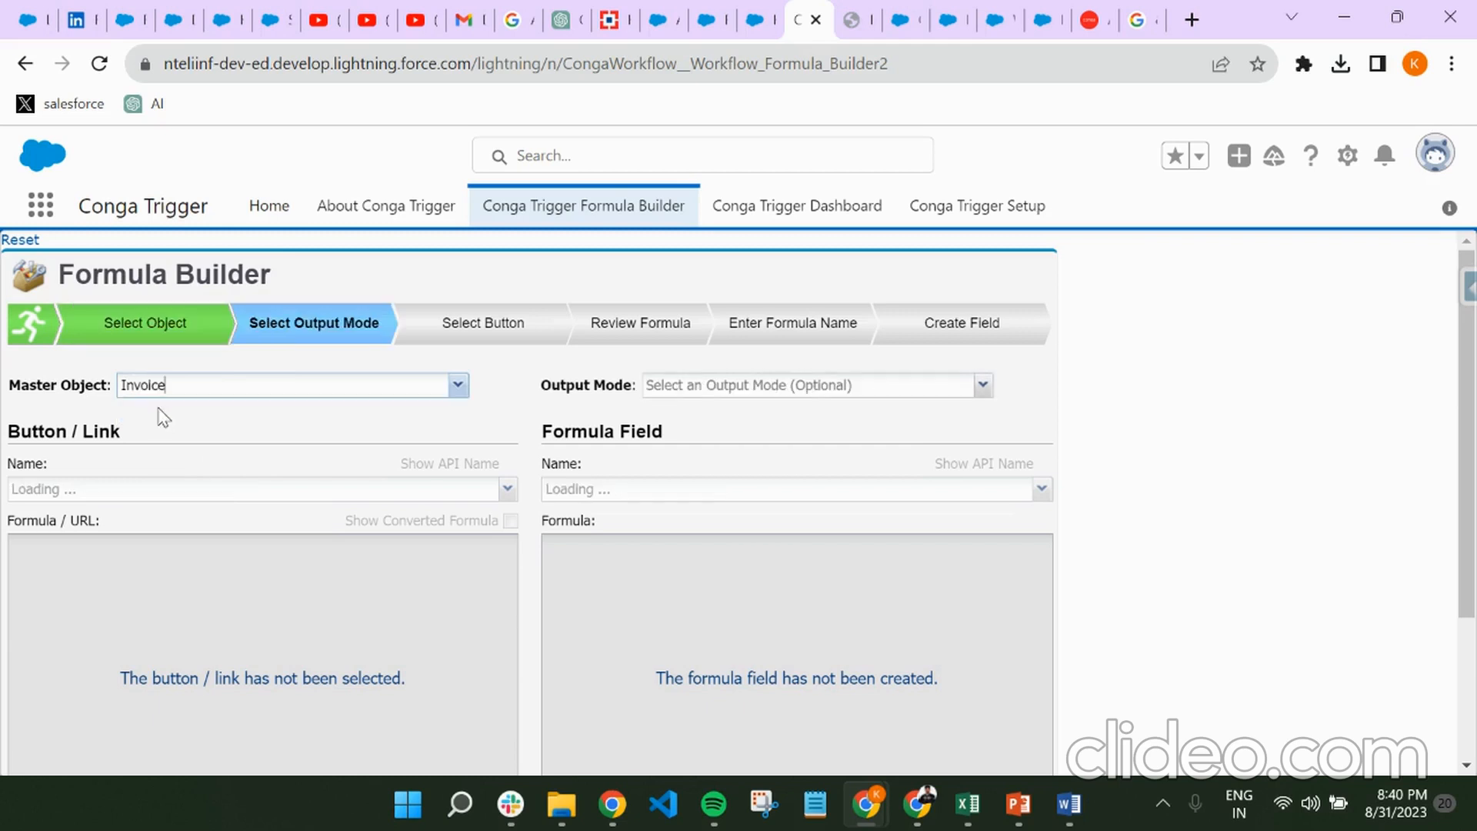
pyautogui.scroll(-1, 254, 444)
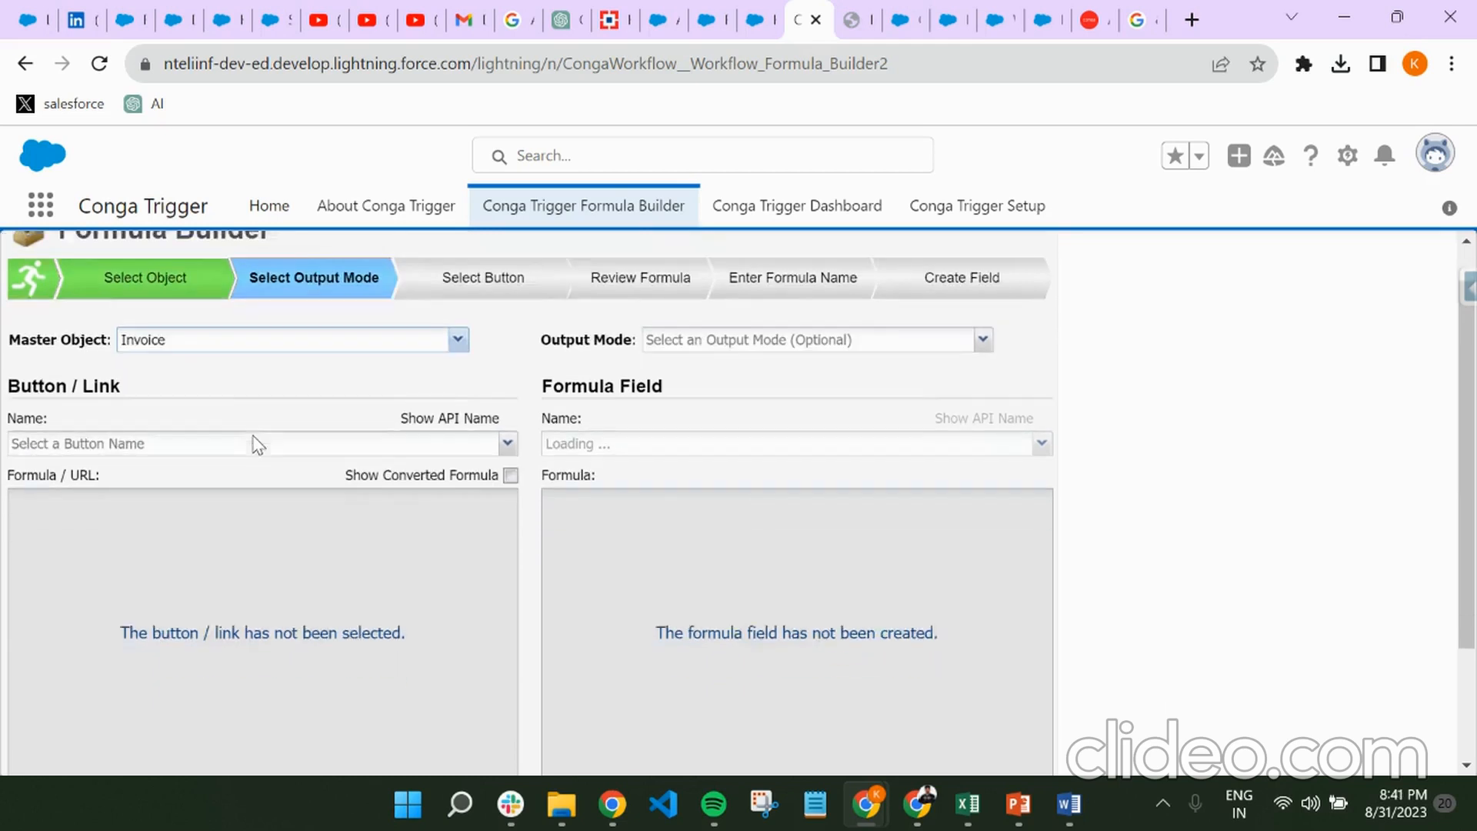
pyautogui.click(158, 376)
pyautogui.write('Invoice Generation')
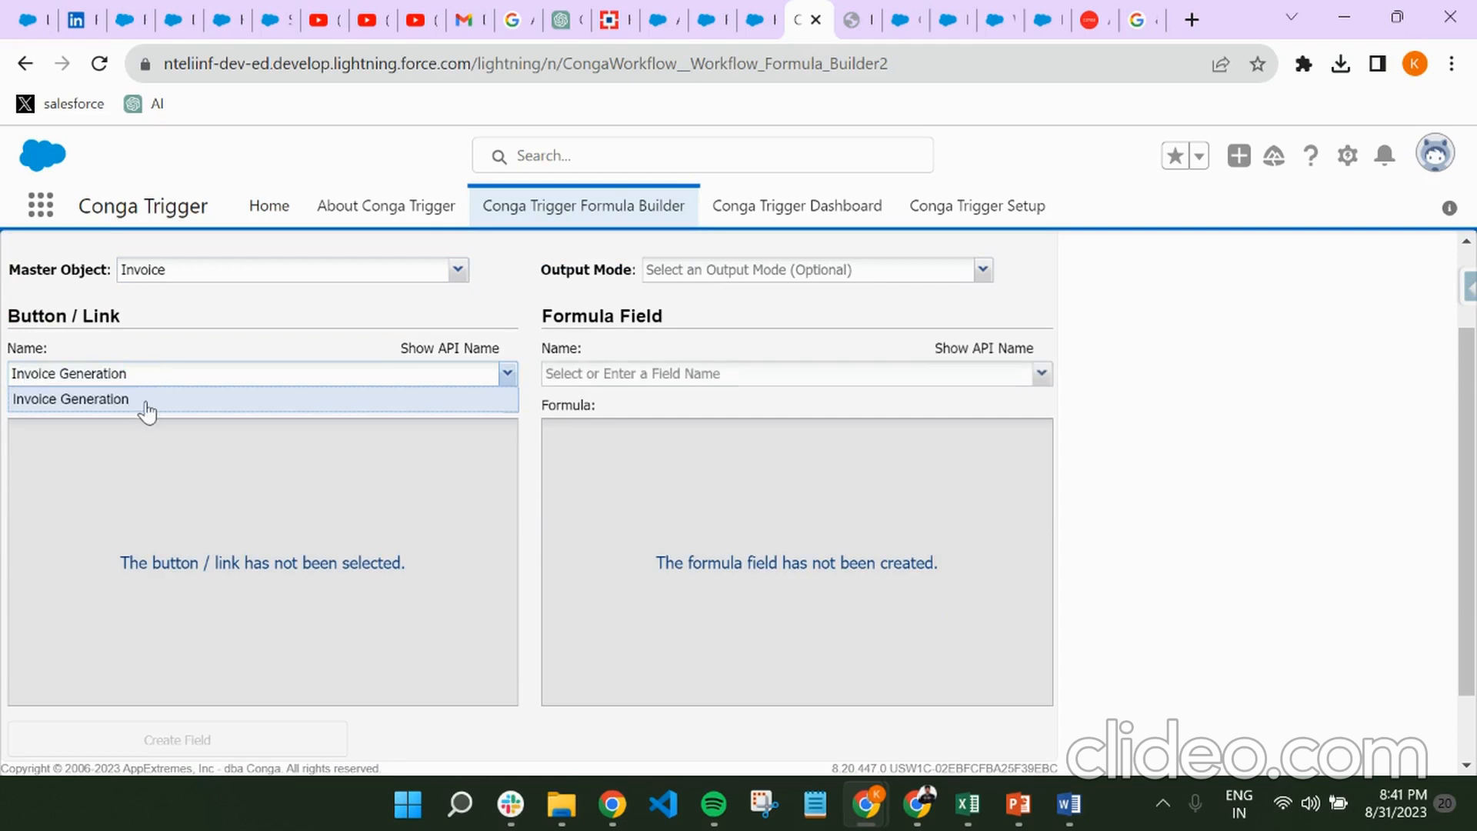
pyautogui.click(146, 406)
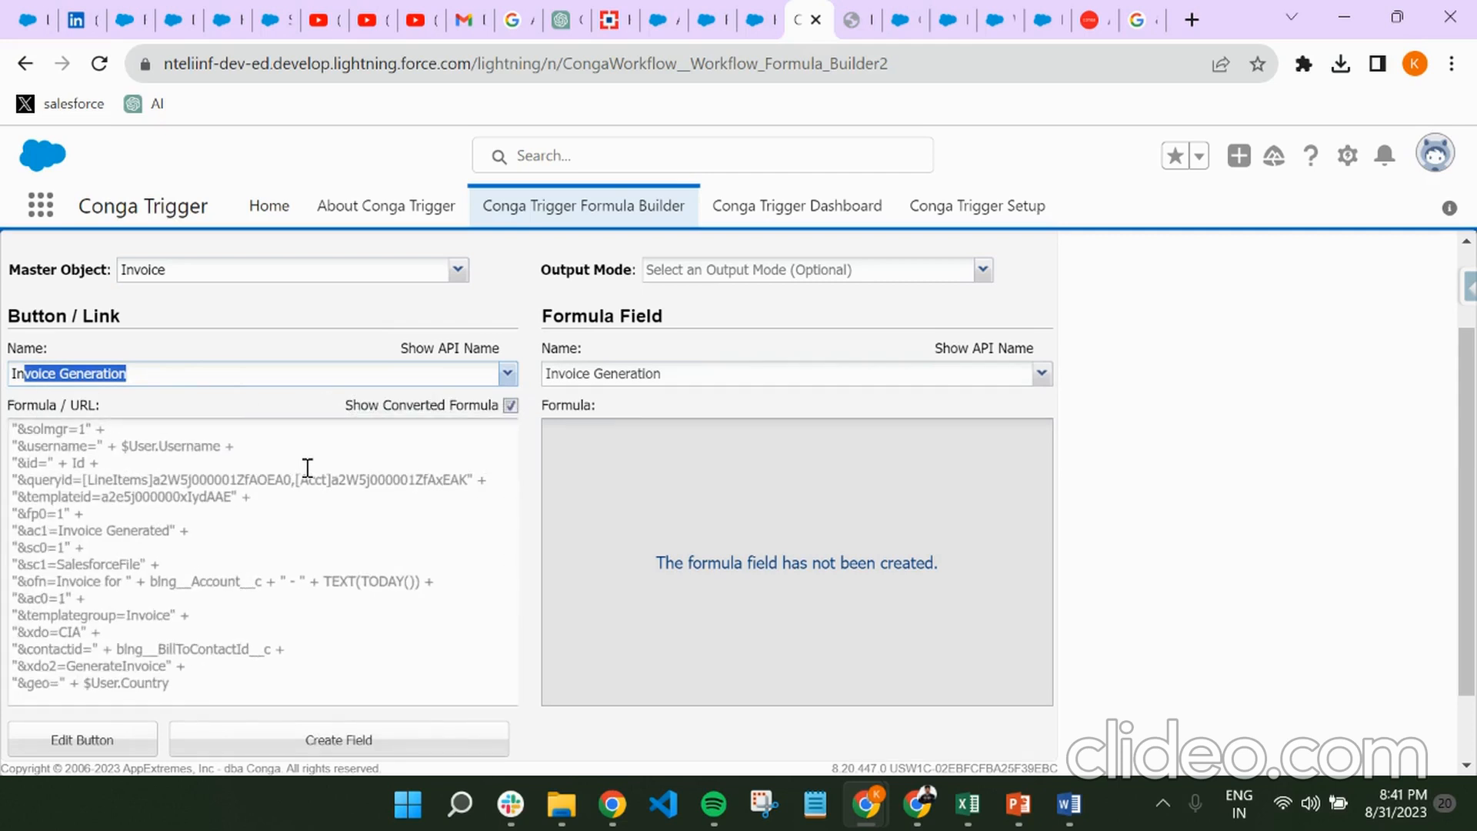
# - Review the converted formula of the Invoice Generation button and the option for creating the formula field
pyautogui.scroll(-1, 307, 467)
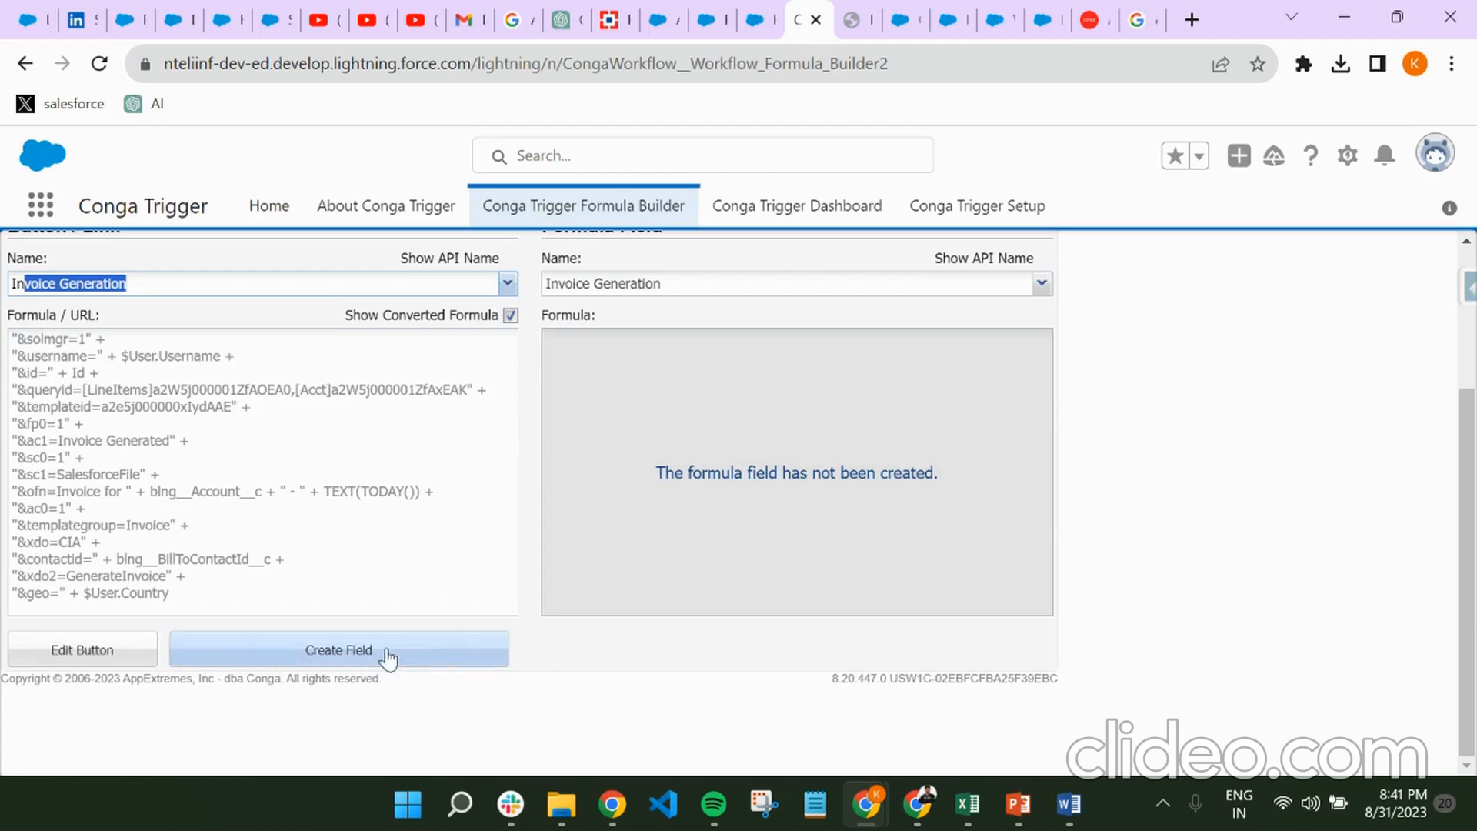
pyautogui.scroll(2, 203, 547)
pyautogui.scroll(-3, 203, 548)
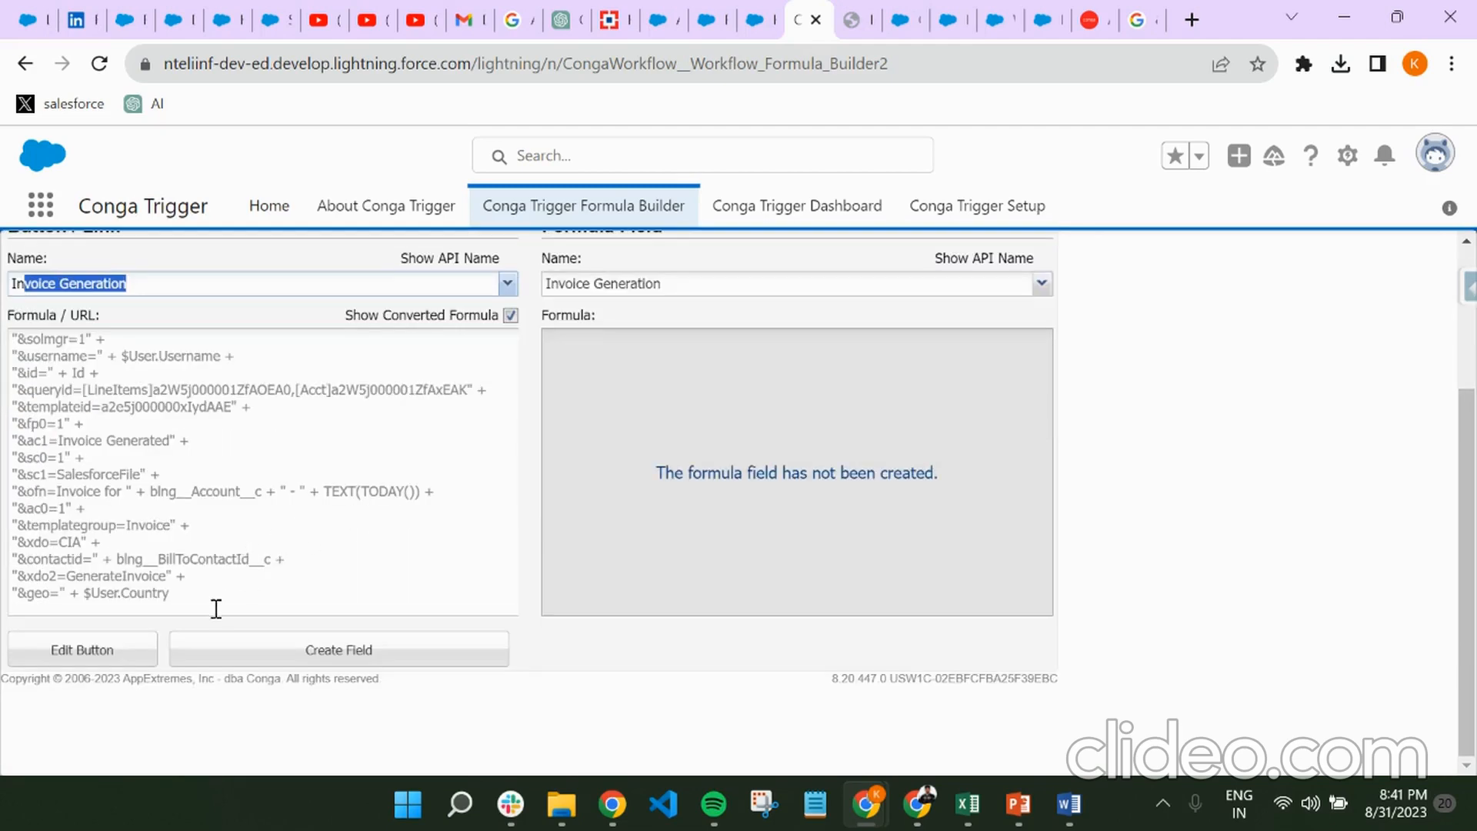
pyautogui.scroll(3, 175, 593)
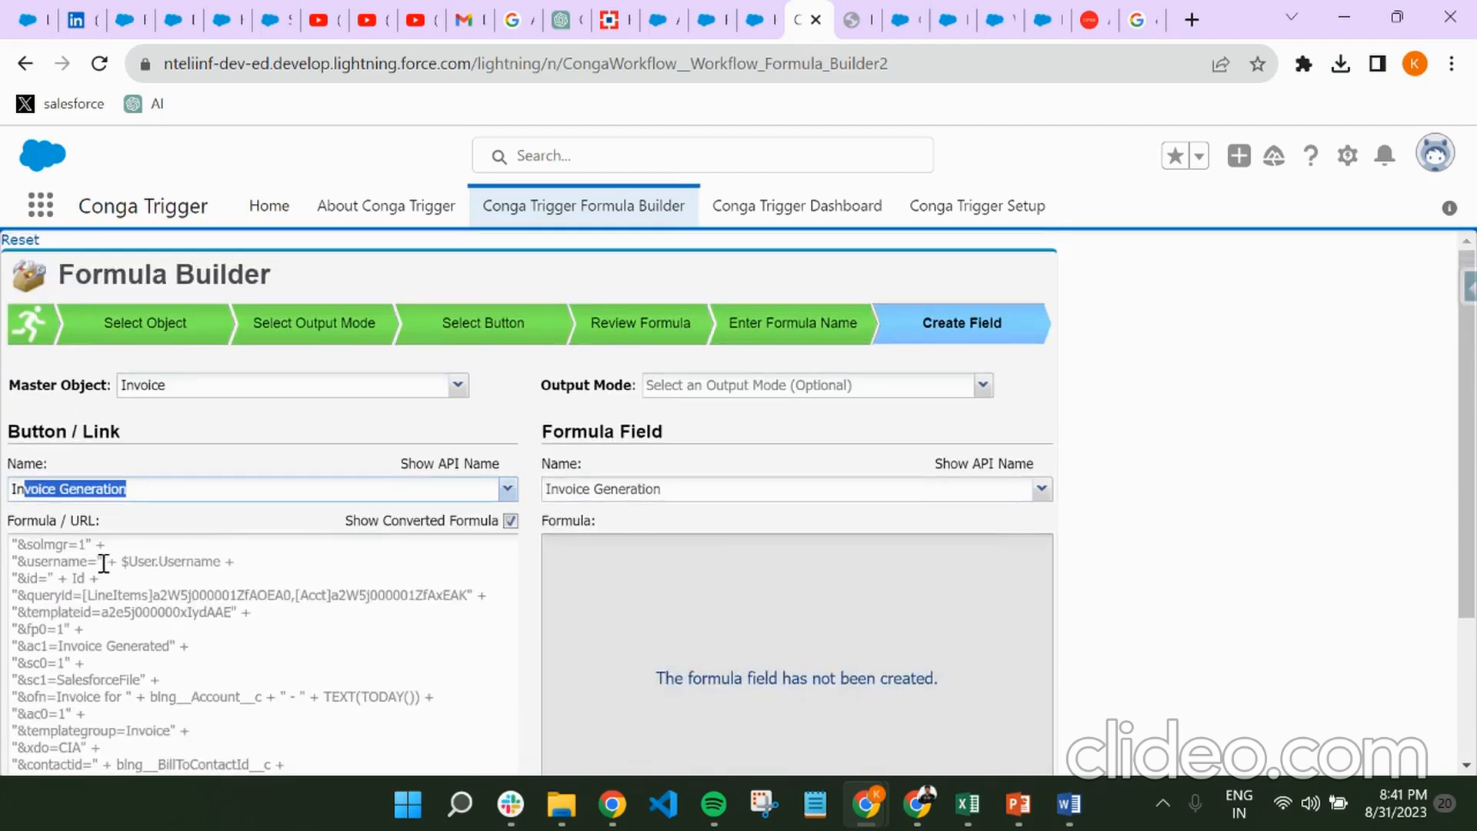
pyautogui.scroll(-1, 389, 573)
pyautogui.scroll(1, 390, 573)
# - Open Salesforce Setup's Object Manager, search for "inv" and open the custom Invoice object (blng__Invoice__c)
pyautogui.click(1347, 156)
pyautogui.click(1292, 231)
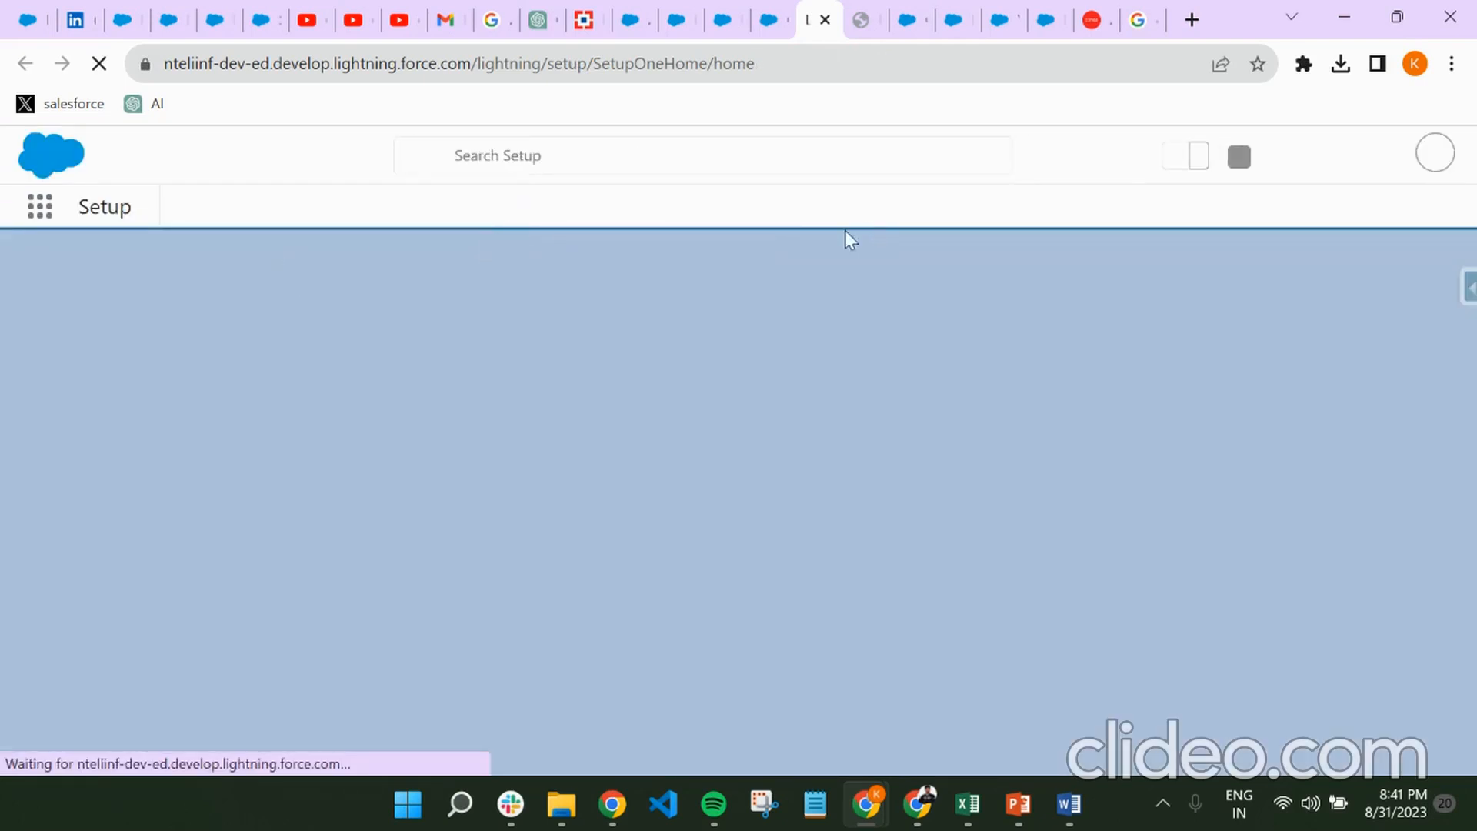
pyautogui.click(270, 208)
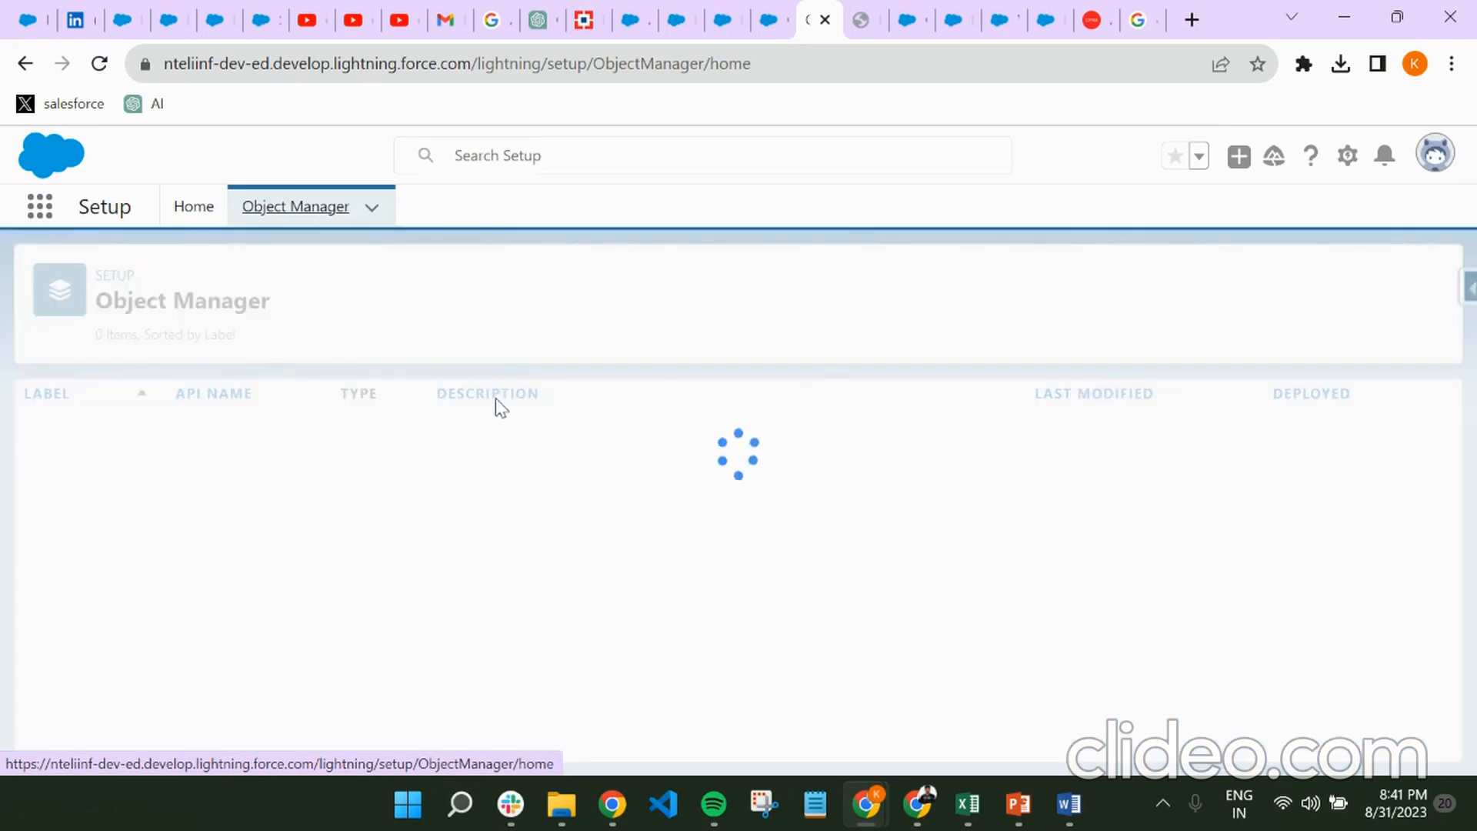
pyautogui.click(1034, 282)
pyautogui.write('inv')
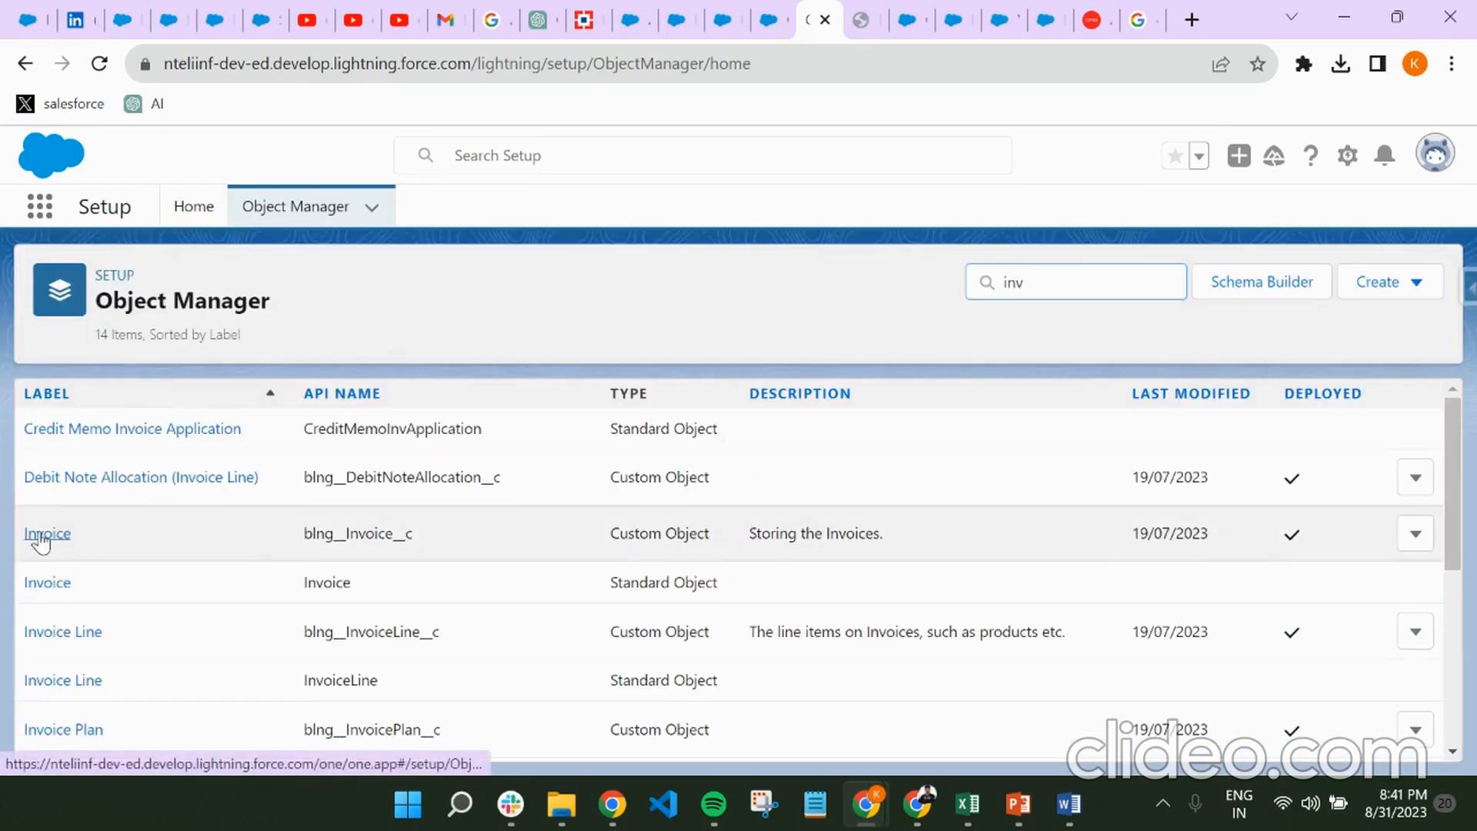
pyautogui.click(44, 531)
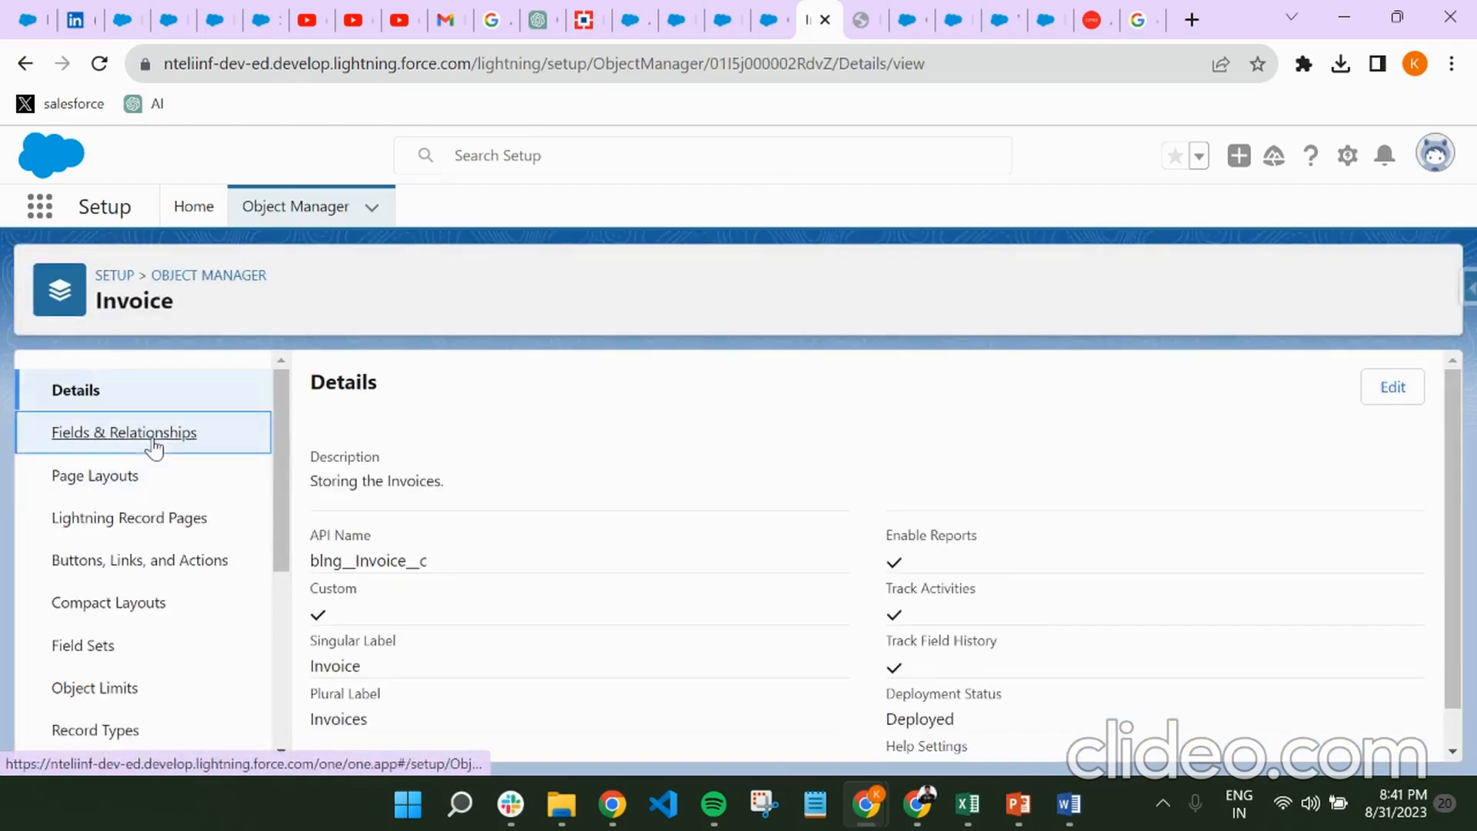
# - Open the Invoice object's Invoice Test field from its field list and view its formula definition
pyautogui.click(156, 443)
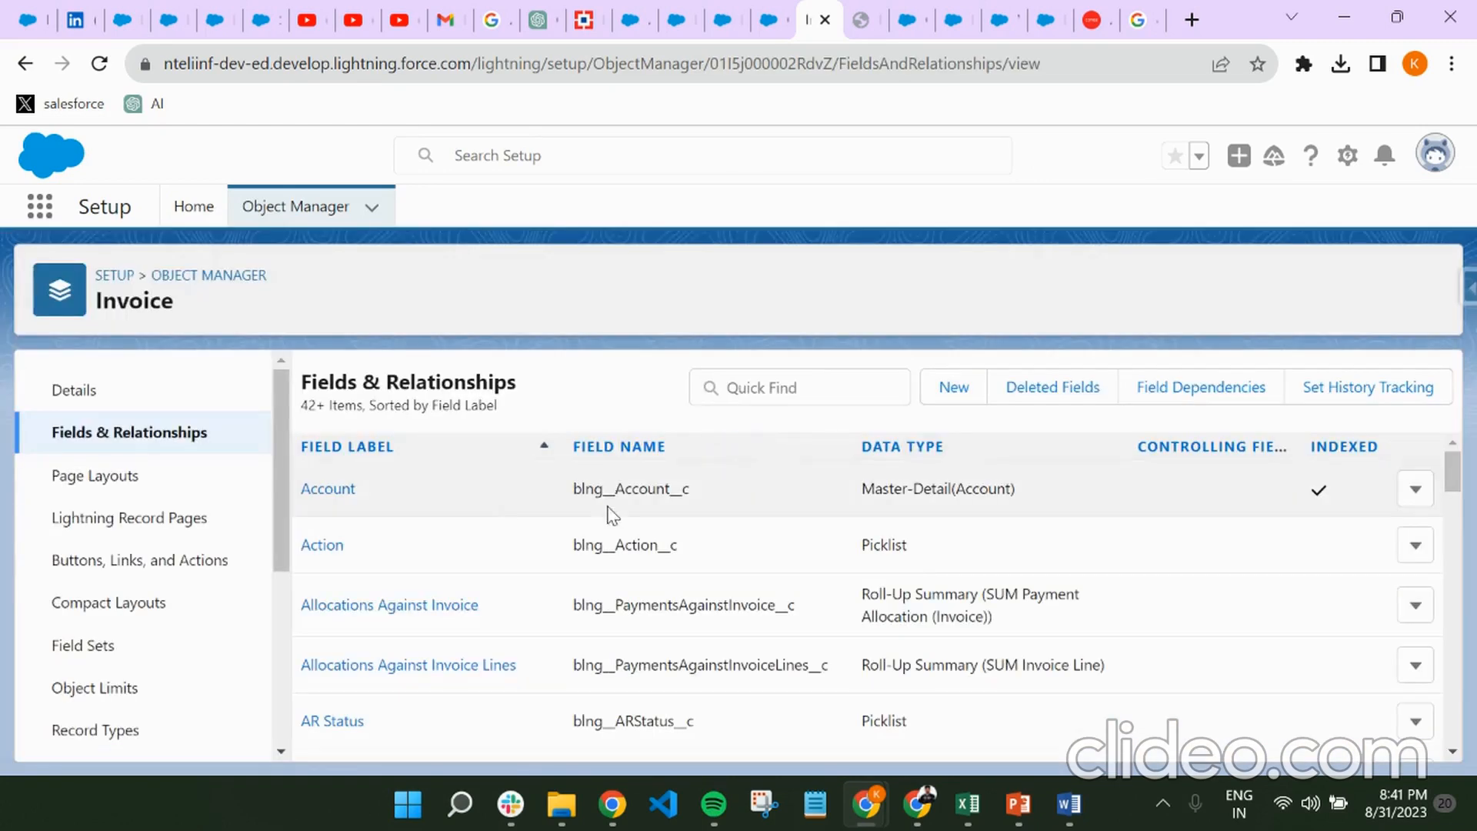
pyautogui.scroll(-15, 514, 508)
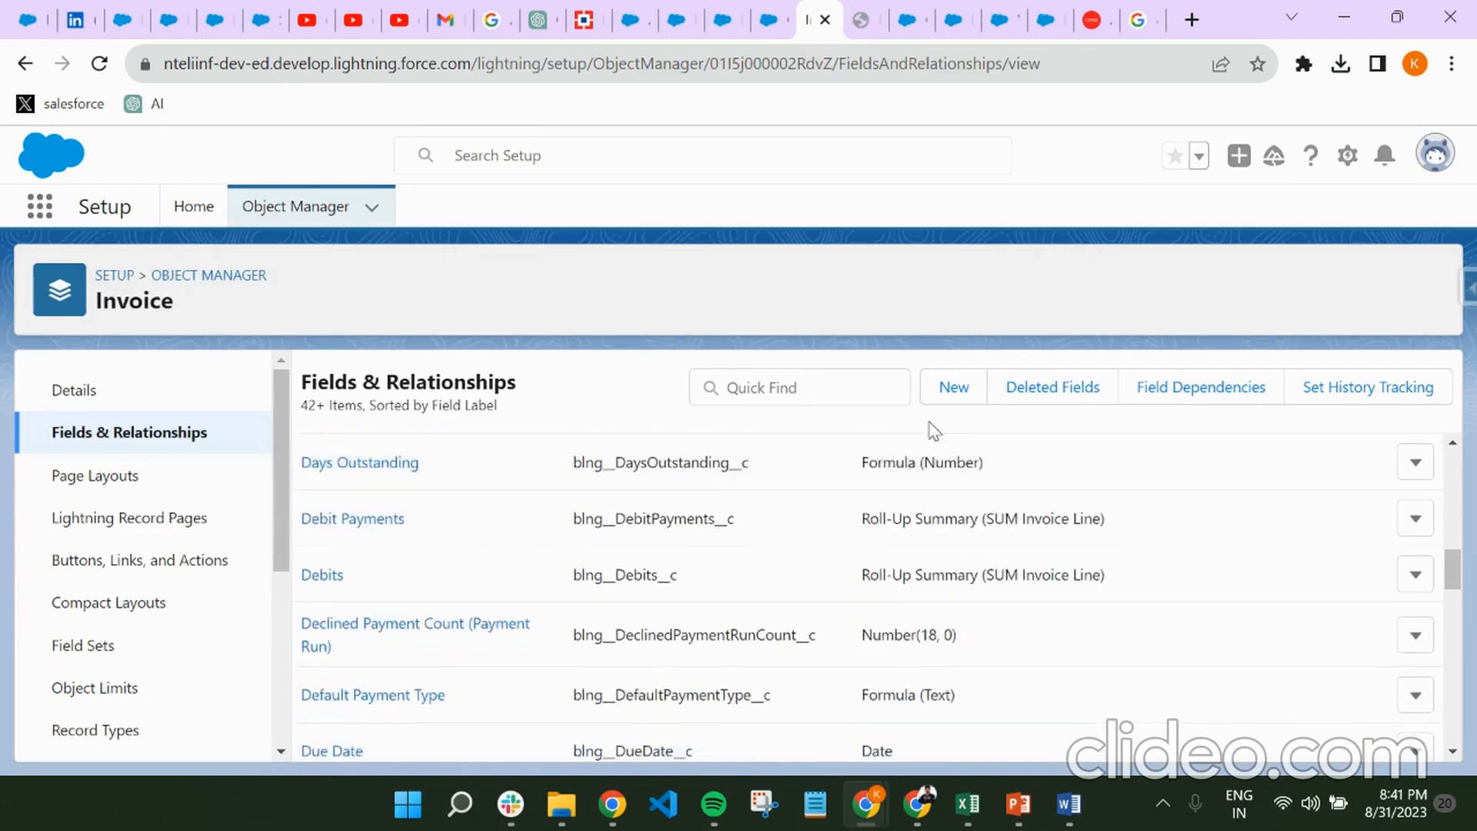
pyautogui.scroll(-8, 731, 537)
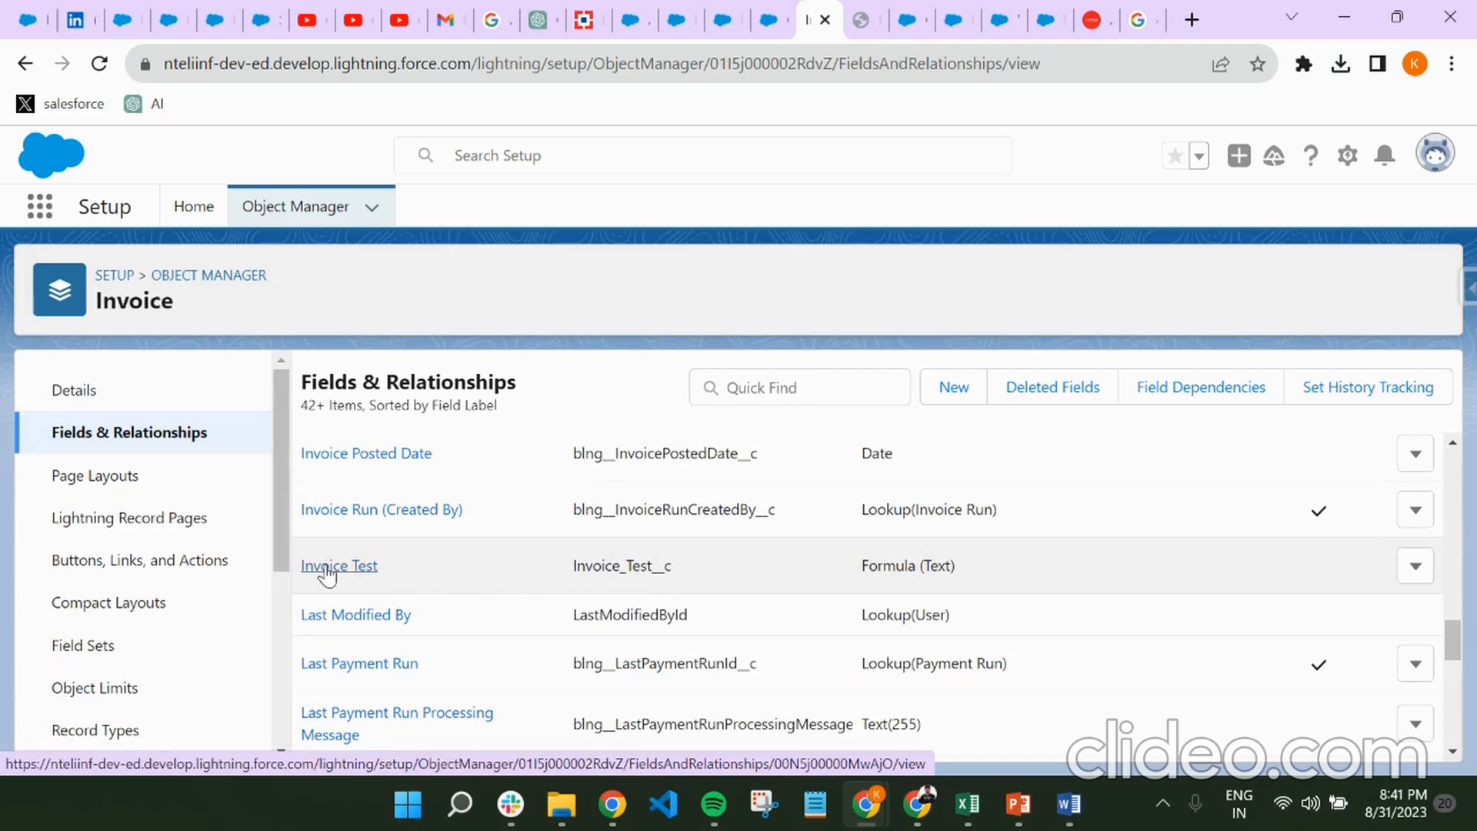
pyautogui.click(327, 569)
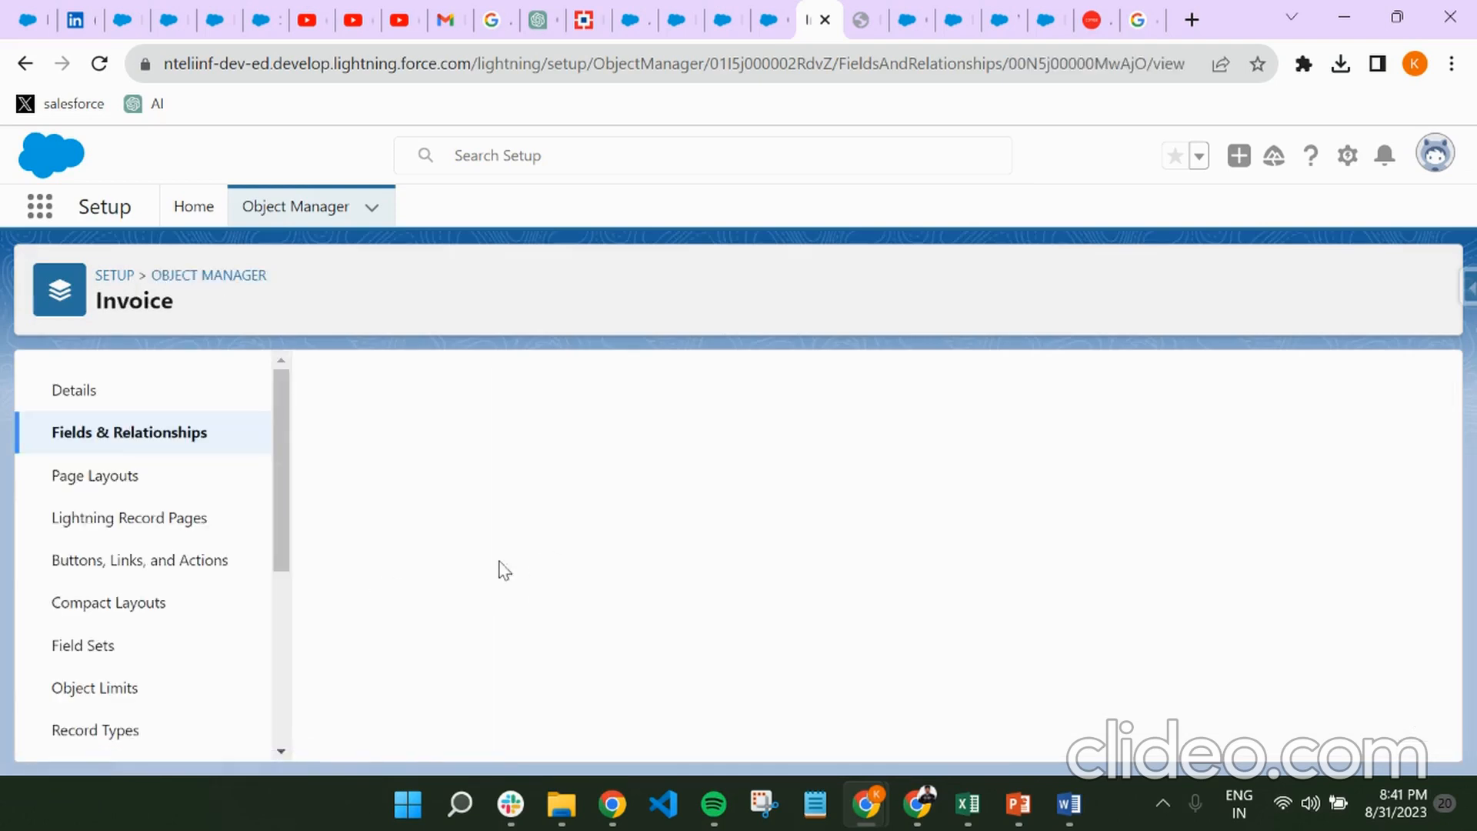
pyautogui.scroll(-6, 615, 531)
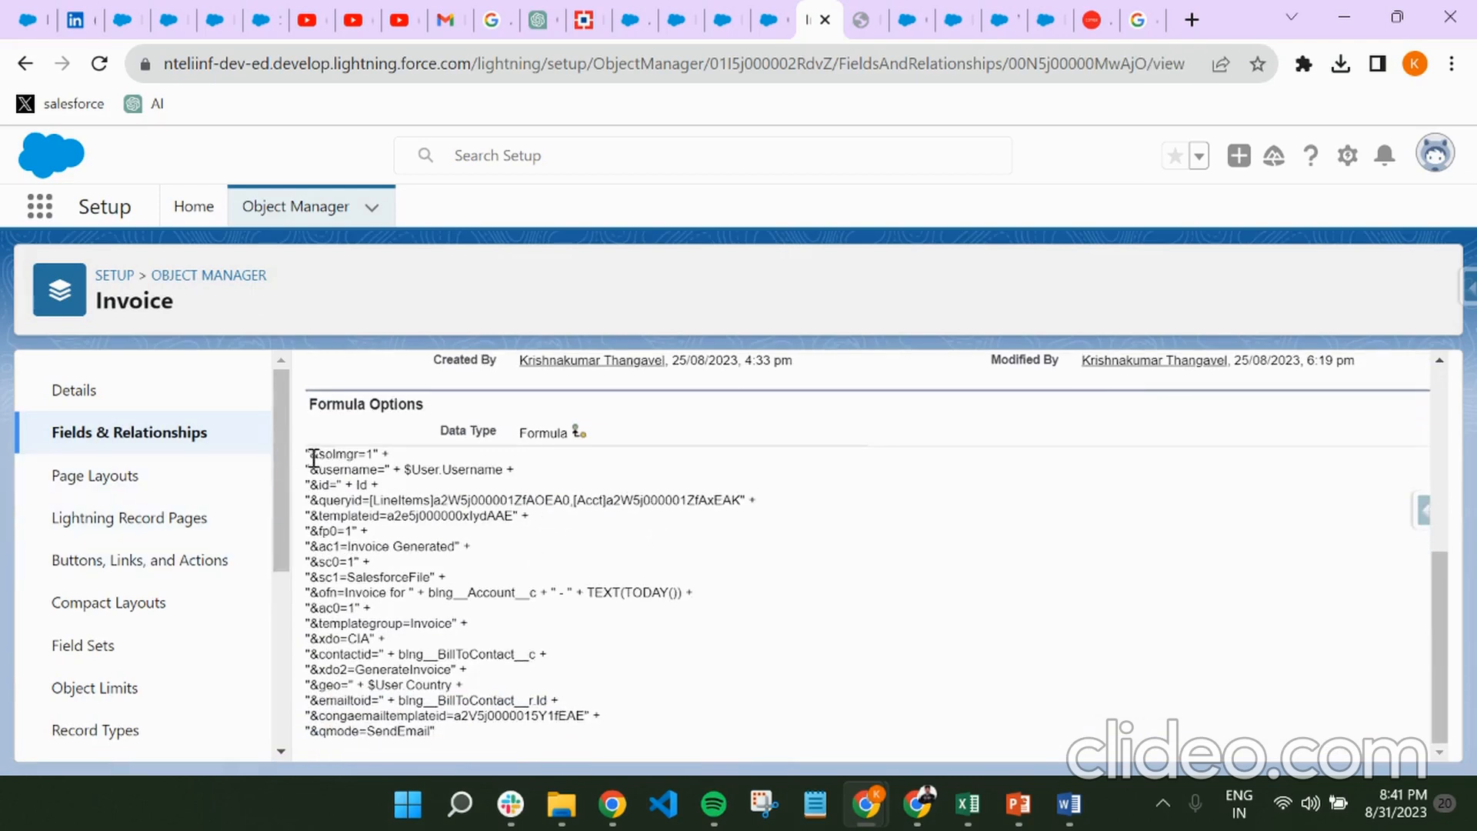
# - Compare the Formula Builder's converted Invoice Generation formula with the Invoice Test field's formula and field information
pyautogui.click(770, 19)
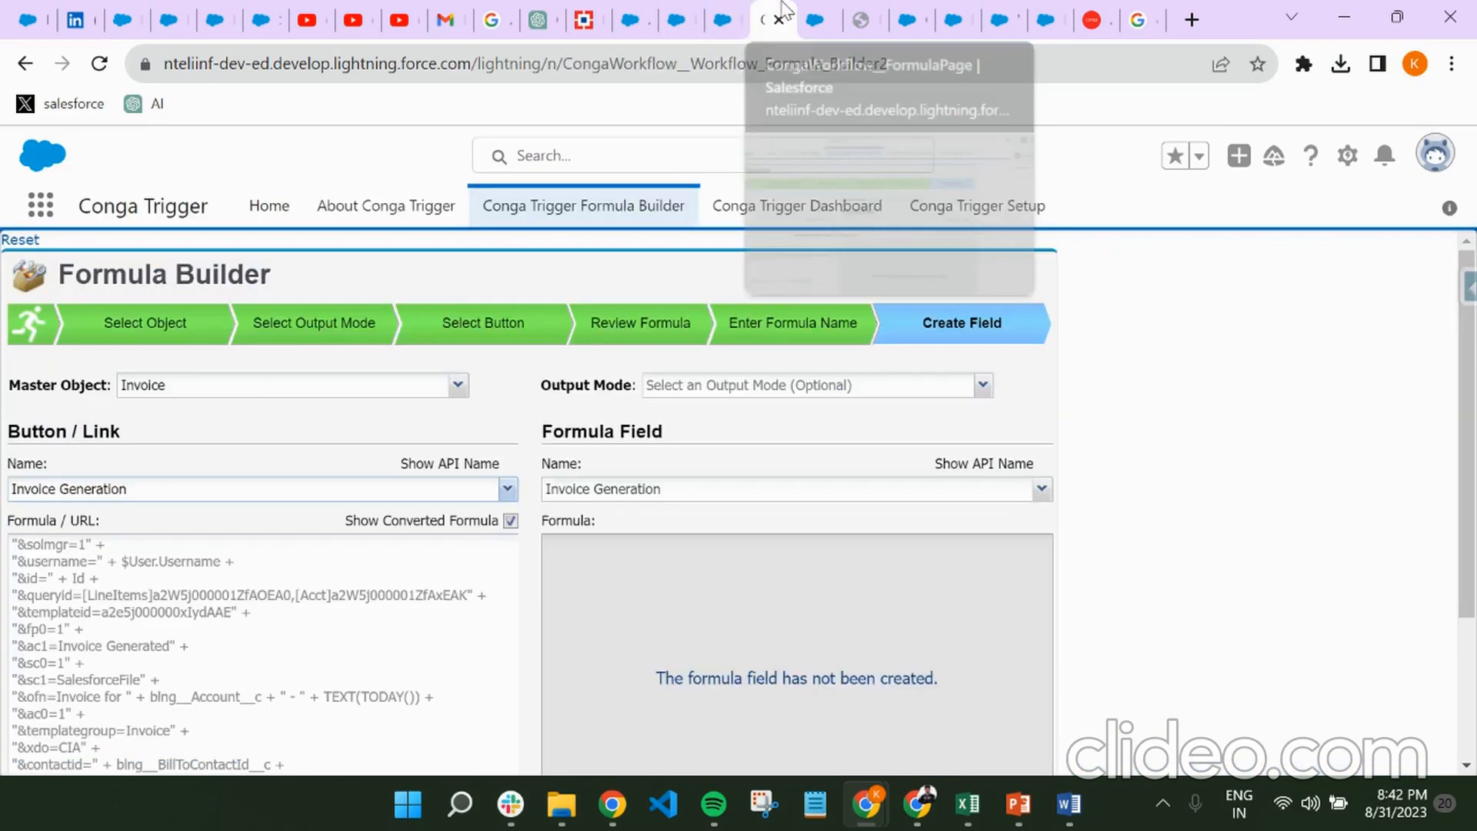
pyautogui.scroll(-3, 122, 551)
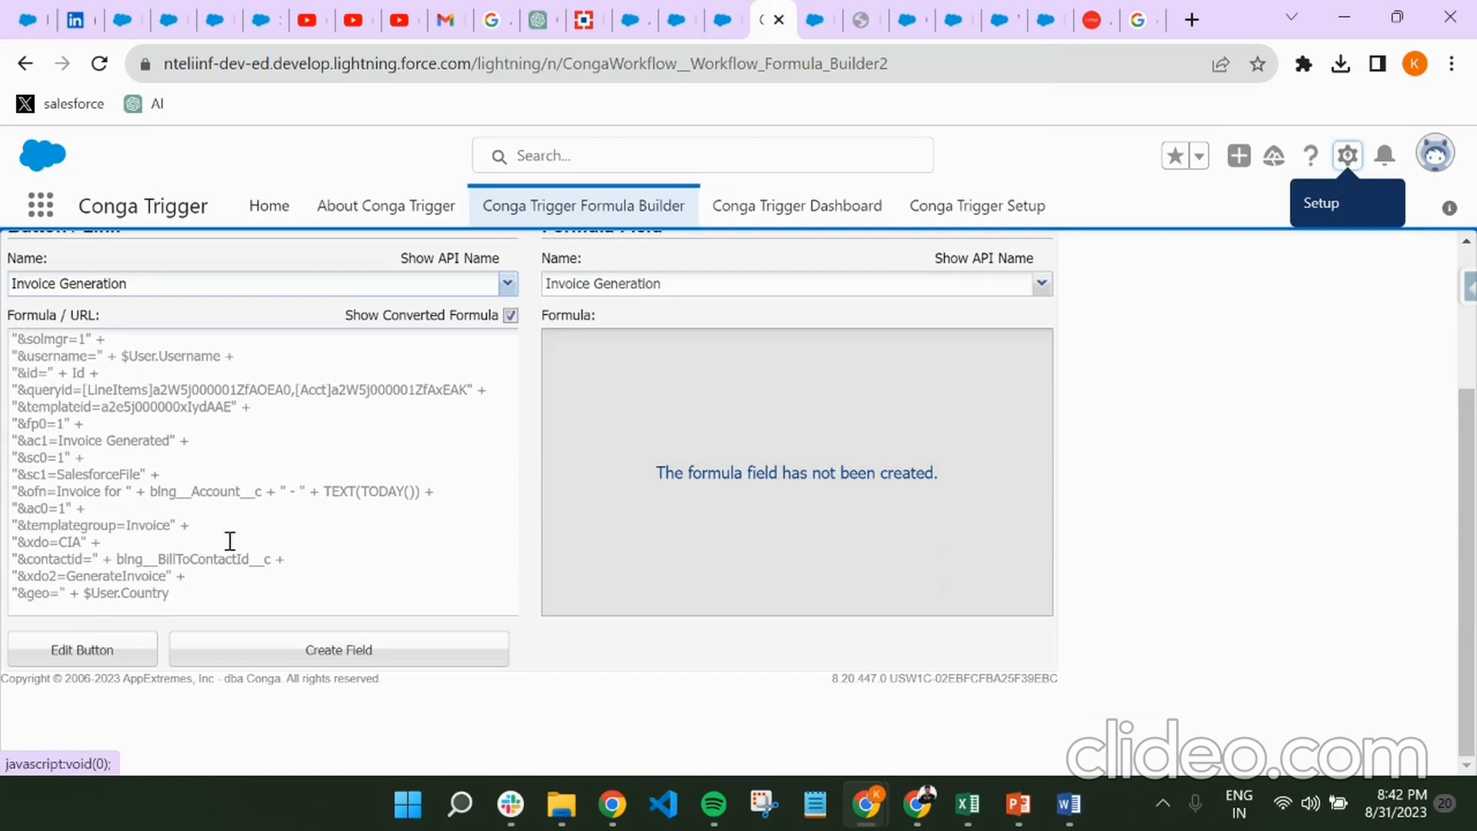
pyautogui.click(817, 20)
pyautogui.scroll(5, 434, 584)
pyautogui.scroll(-5, 435, 583)
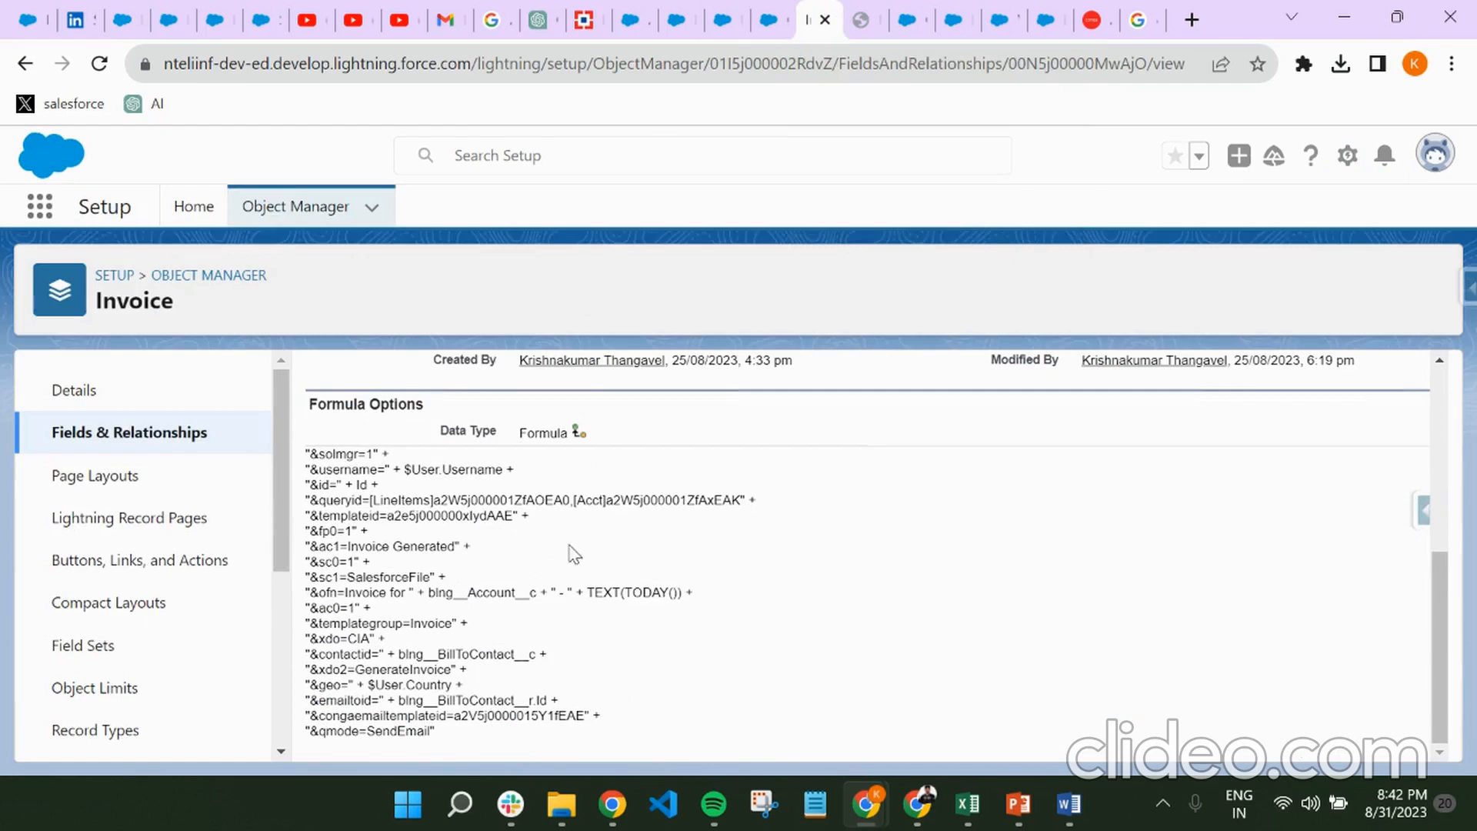
pyautogui.scroll(5, 814, 597)
pyautogui.scroll(-5, 746, 615)
pyautogui.scroll(5, 643, 564)
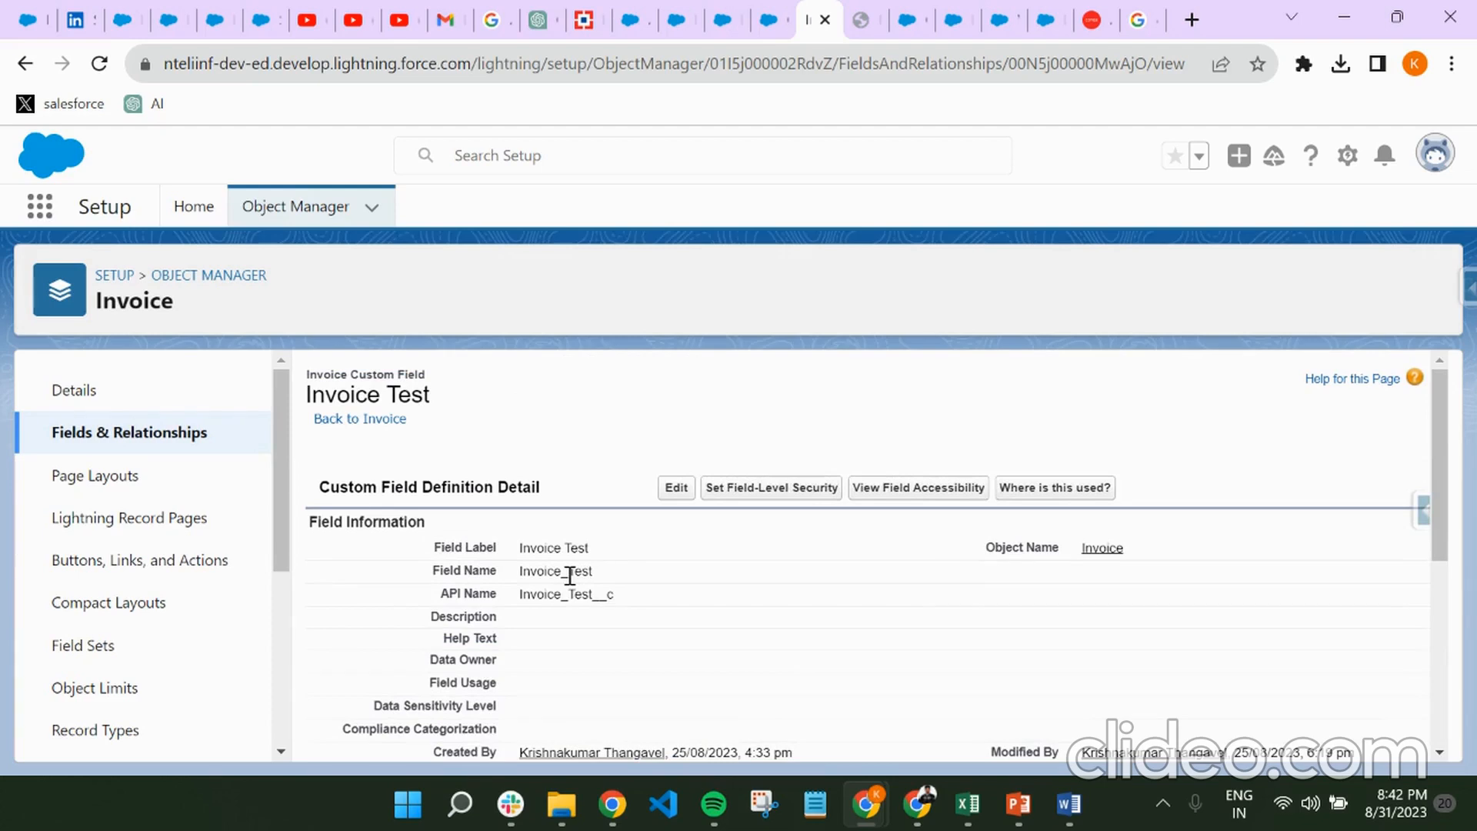
# - Search Setup for "out" and open the Outbound Messages delivery status page under Monitoring
pyautogui.click(193, 207)
pyautogui.click(152, 258)
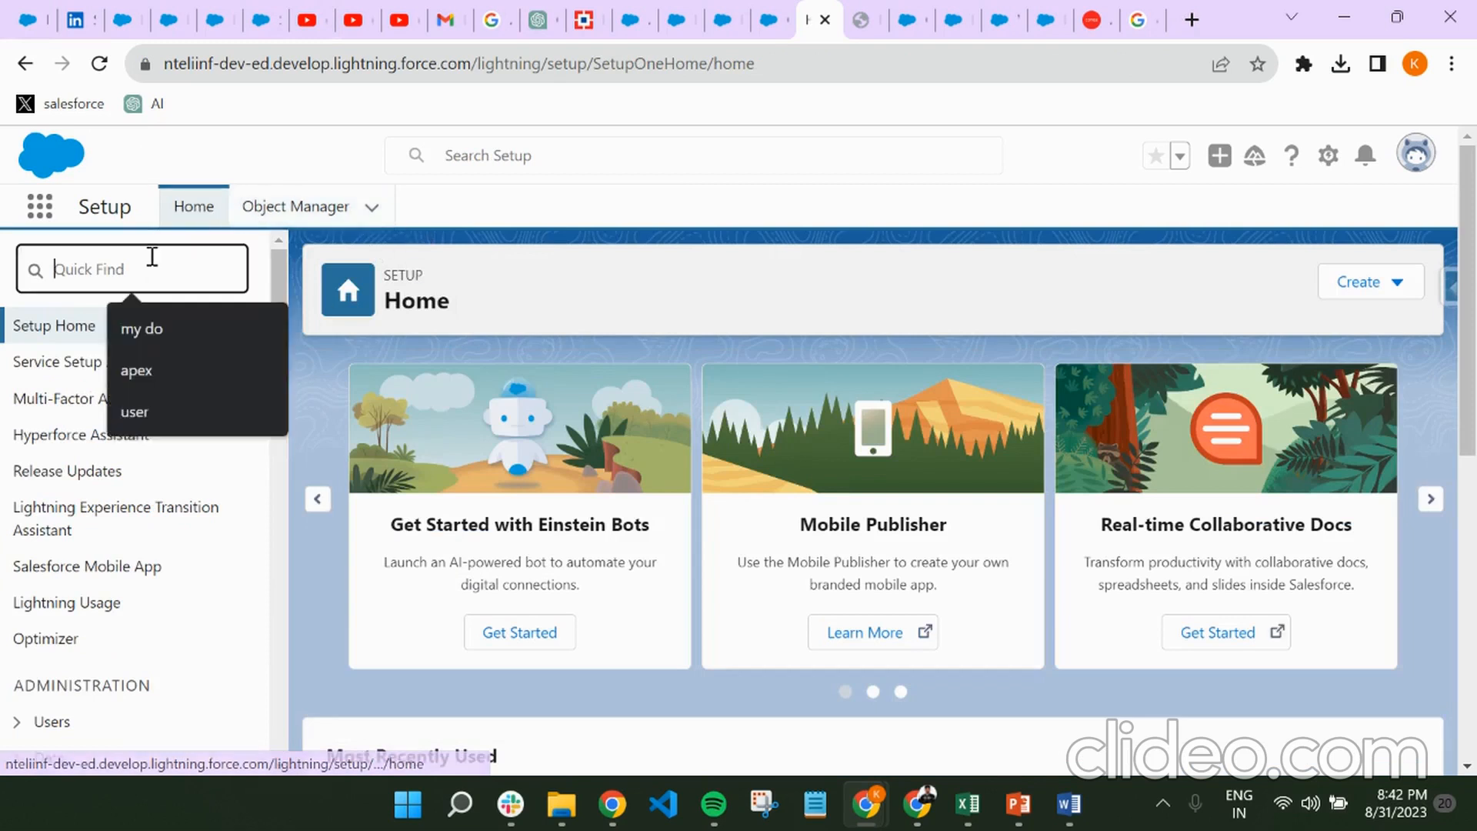
pyautogui.write('o')
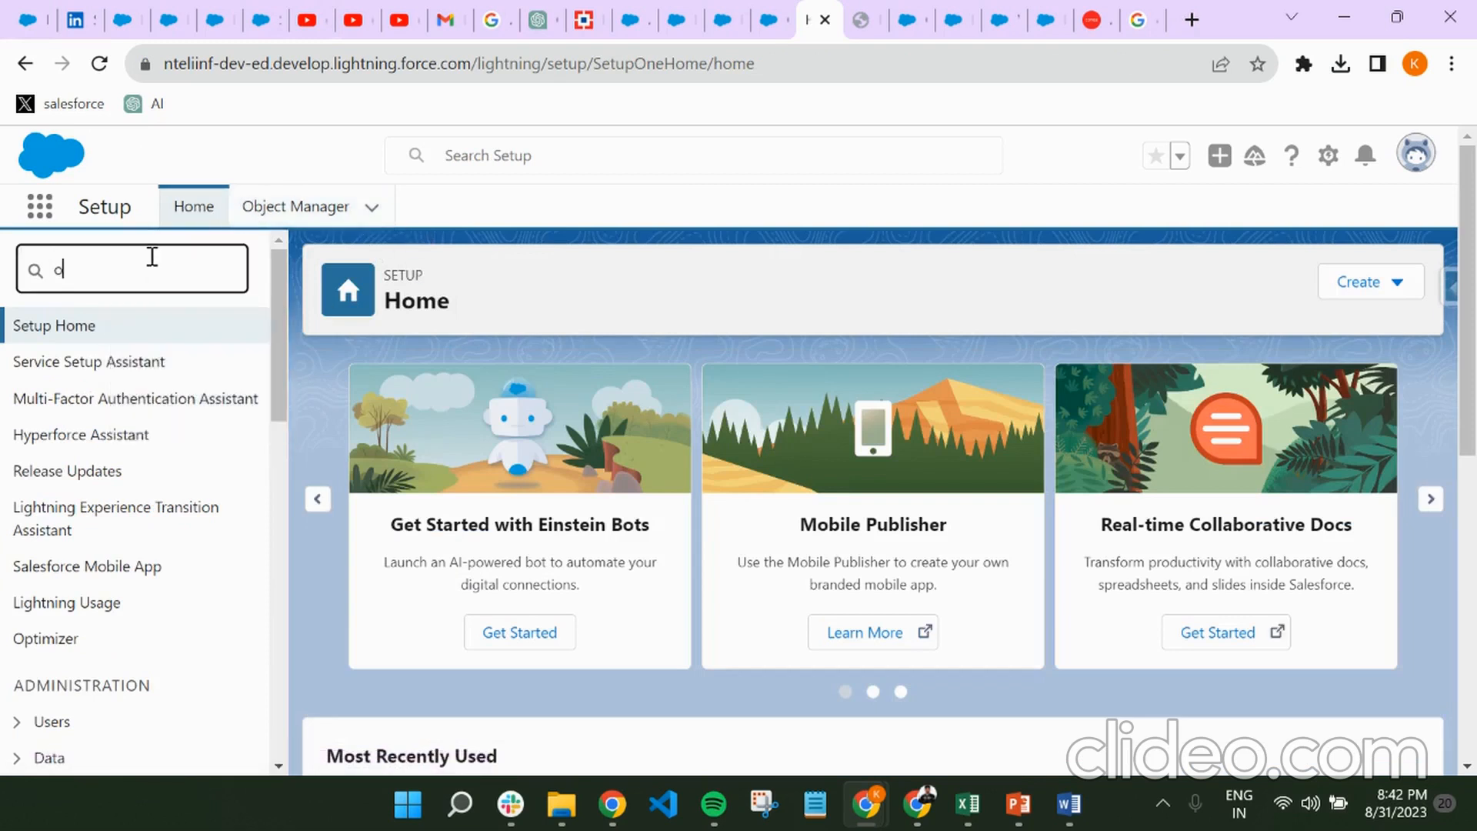
pyautogui.write('ut')
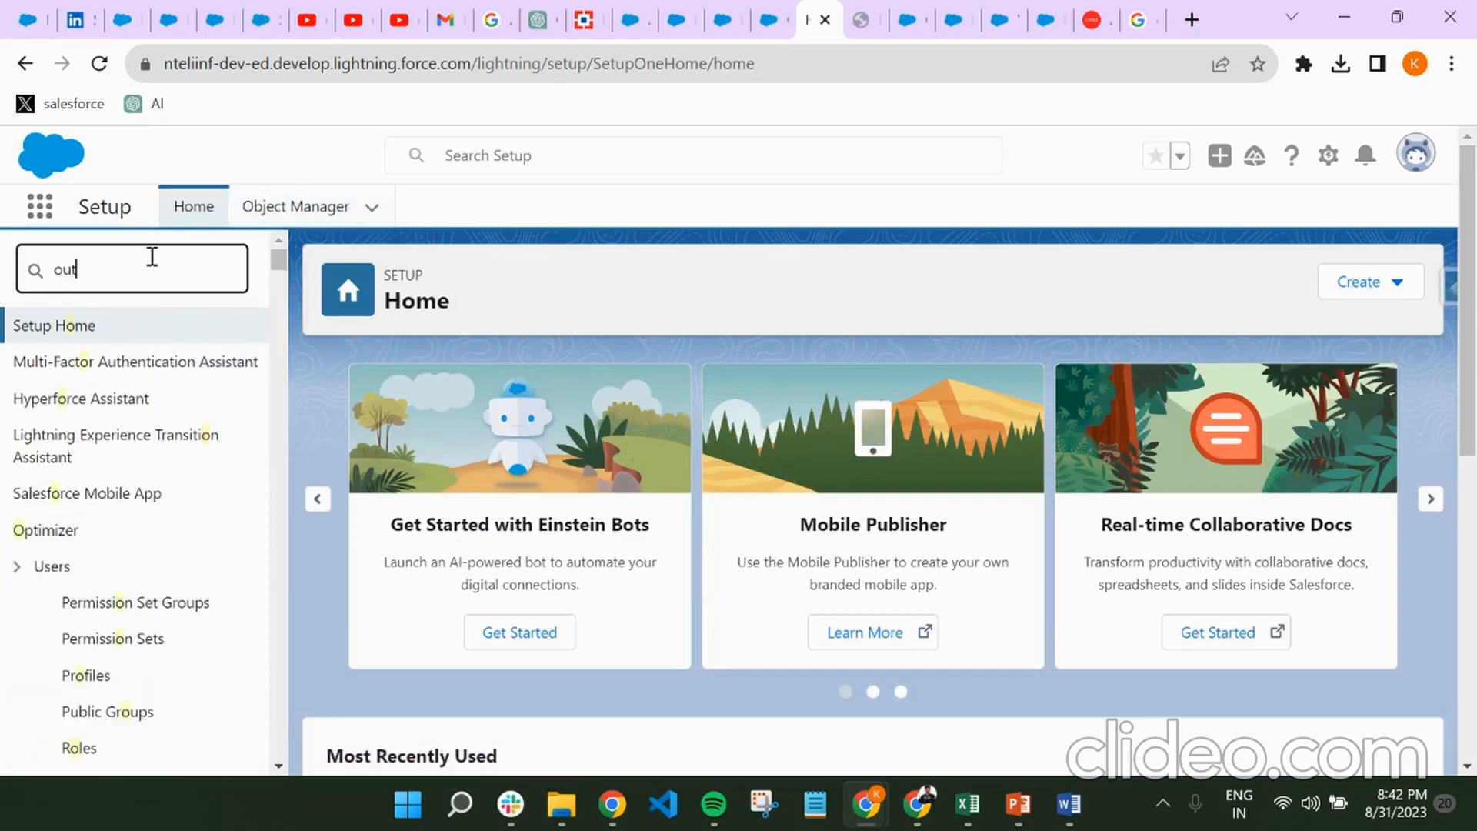
pyautogui.scroll(-10, 104, 465)
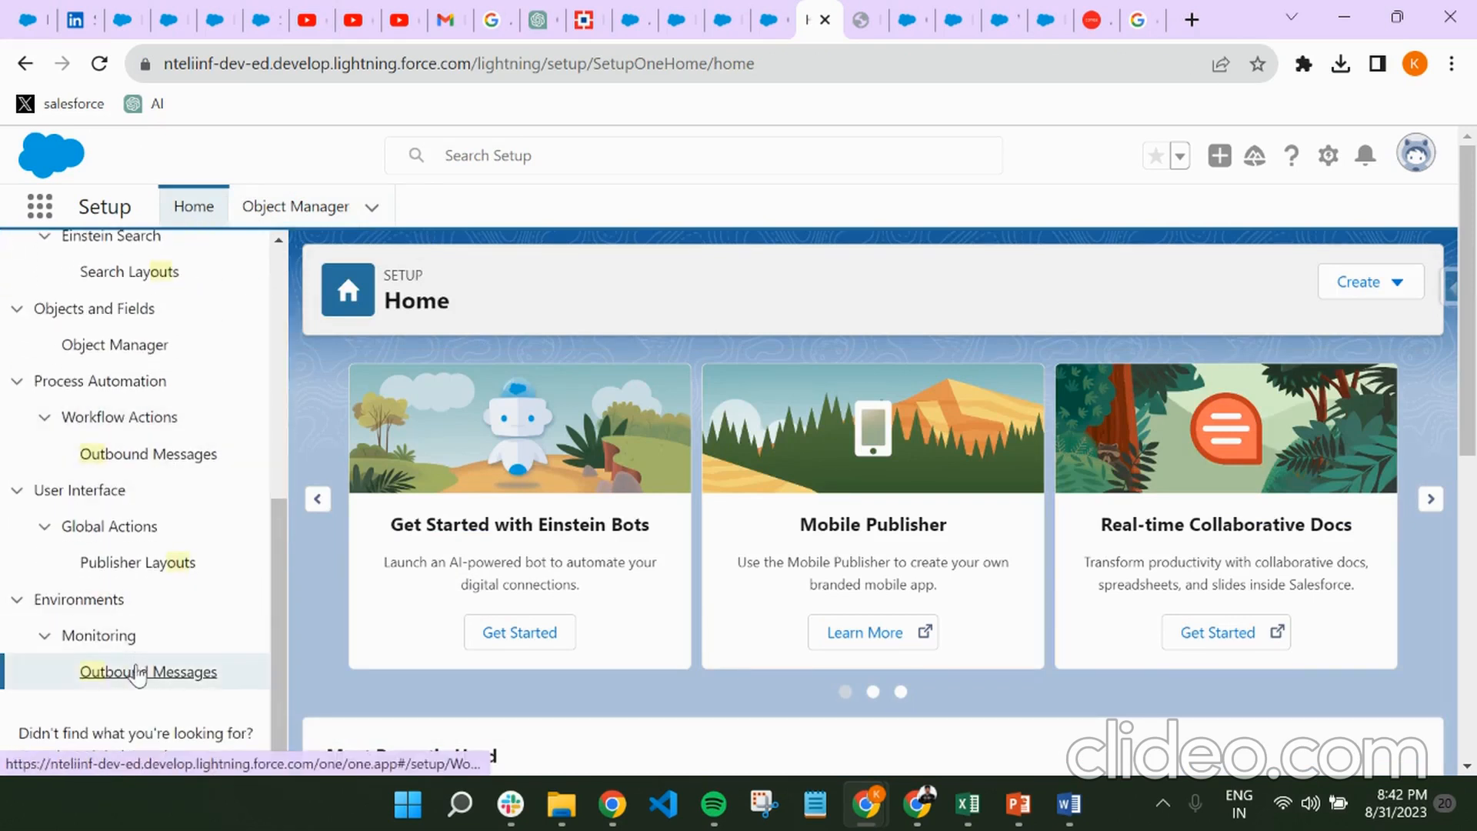
pyautogui.click(136, 672)
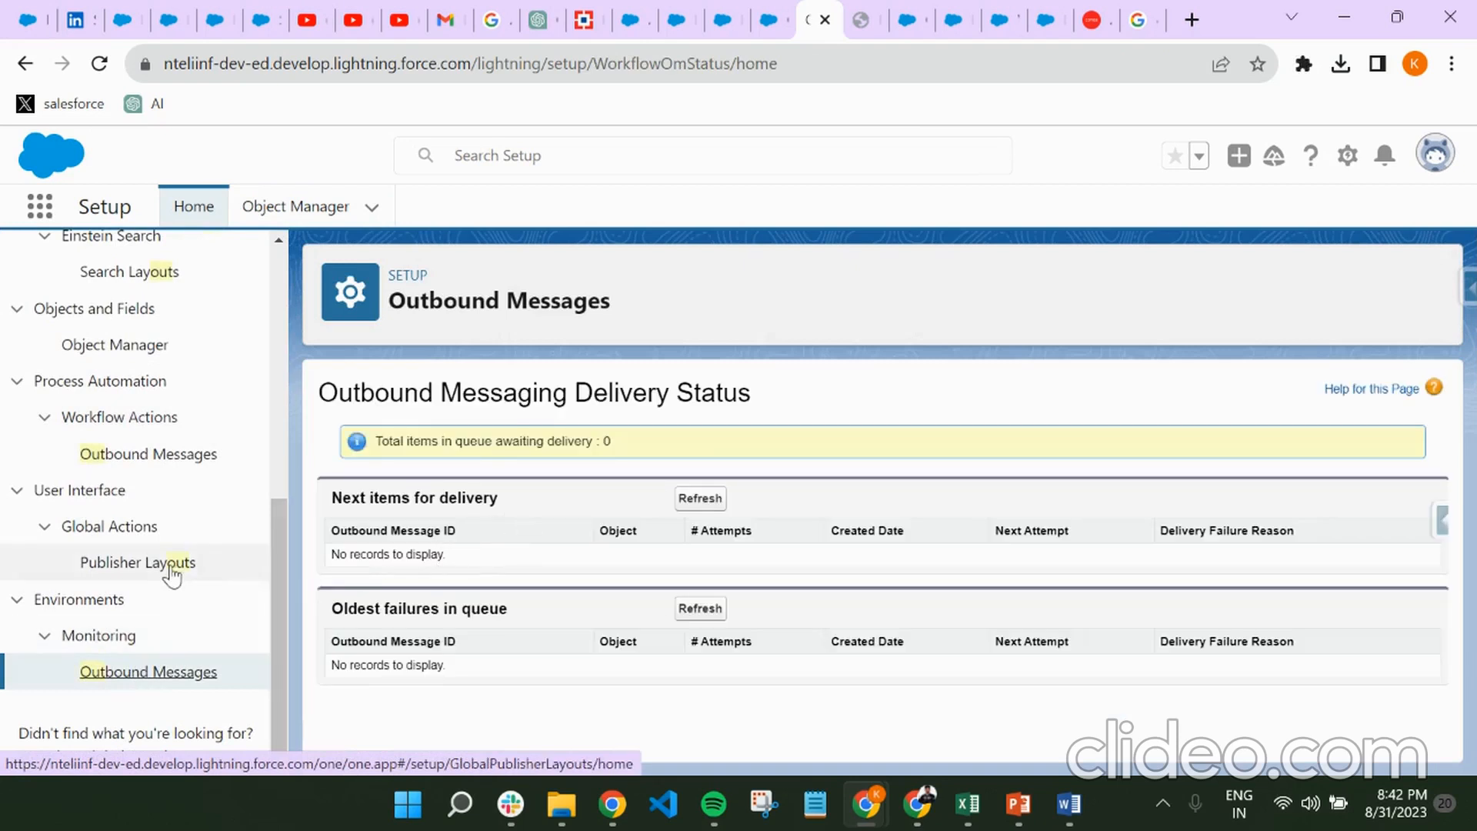
# - Open Outbound Messages under Workflow Actions and continue past the introduction to the list of all outbound messages
pyautogui.scroll(1, 177, 567)
pyautogui.scroll(6, 139, 551)
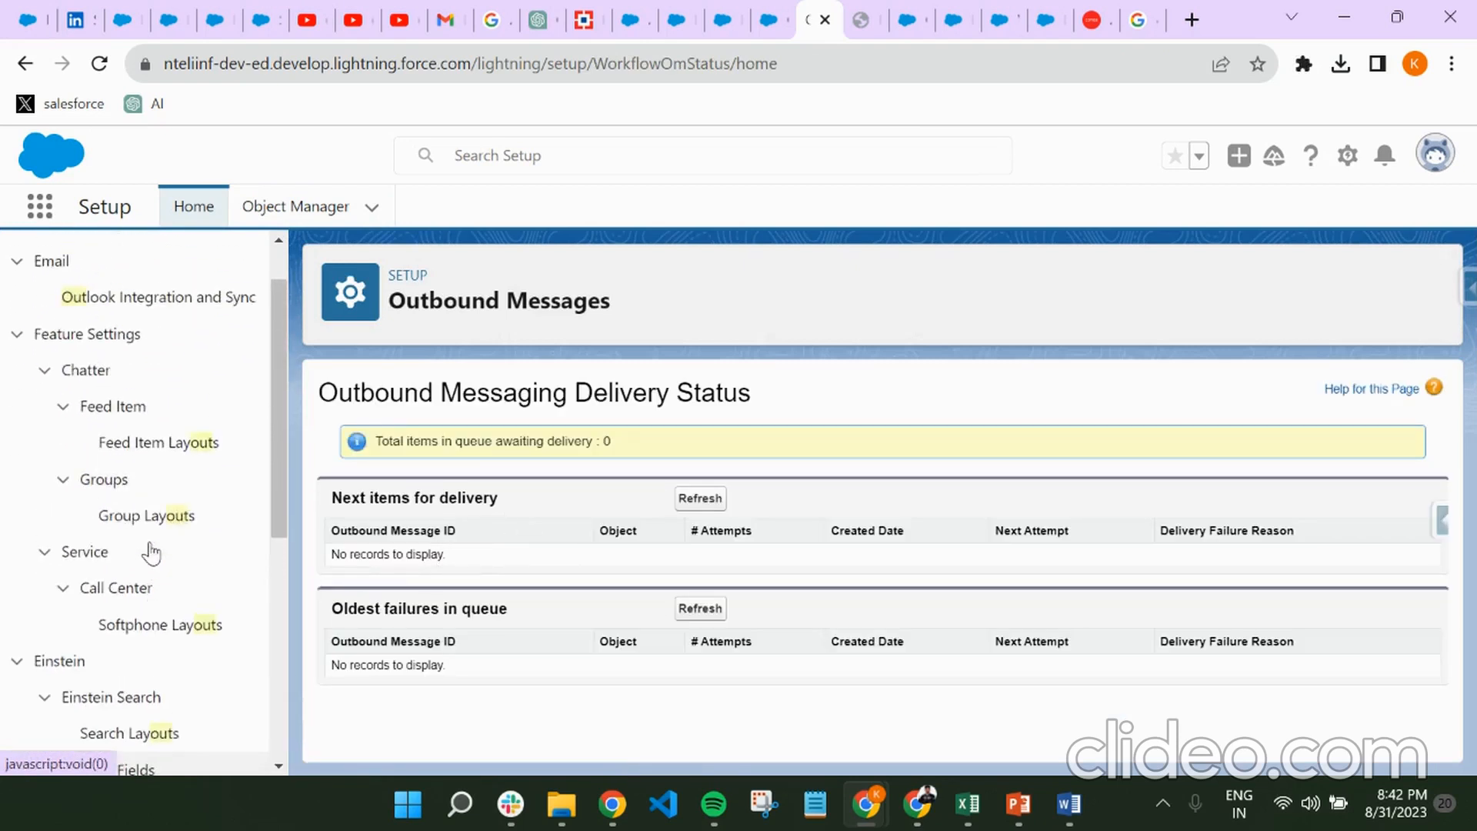
pyautogui.scroll(-7, 198, 569)
pyautogui.scroll(-1, 131, 646)
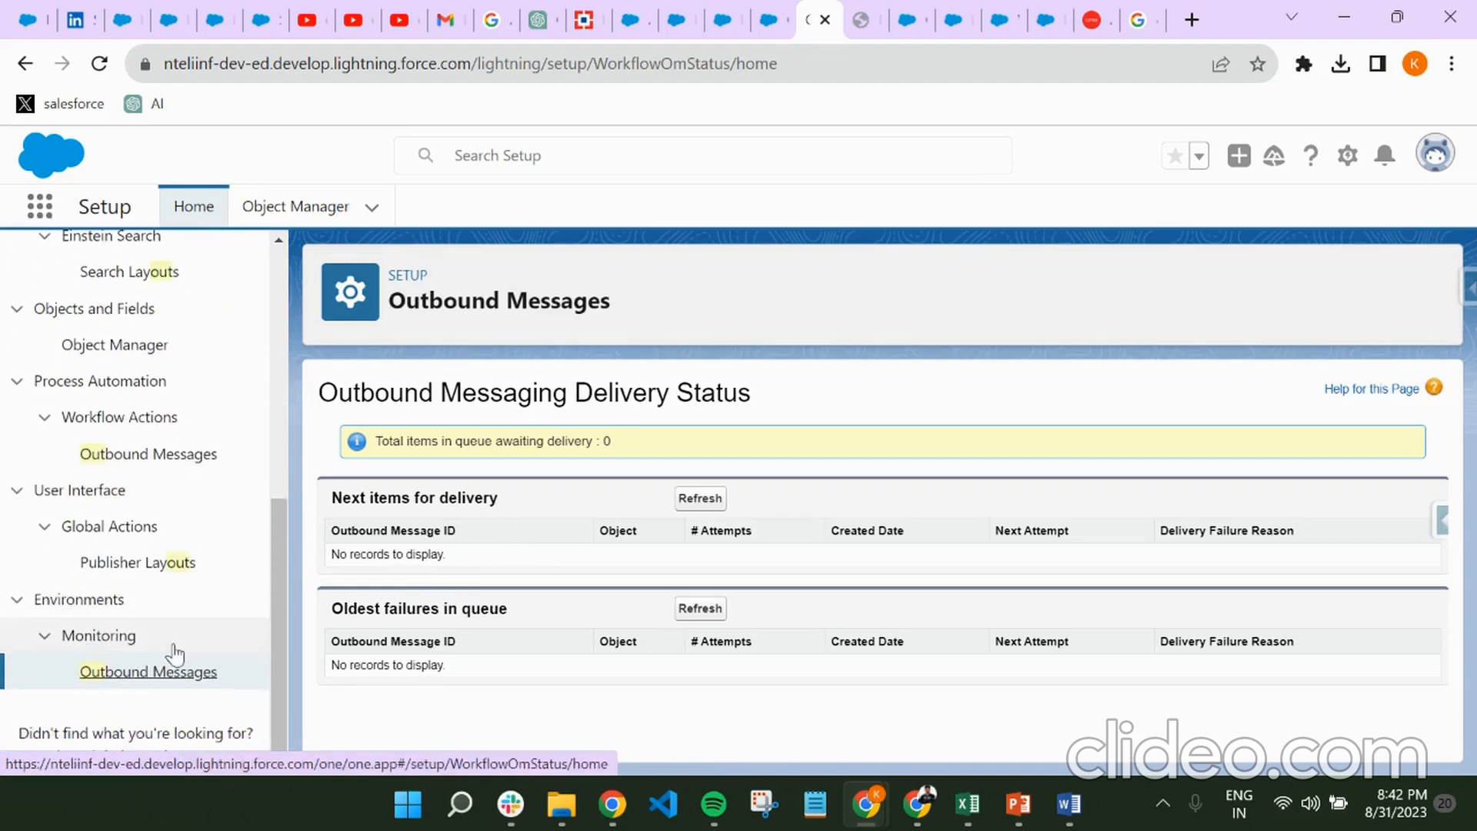
pyautogui.click(146, 455)
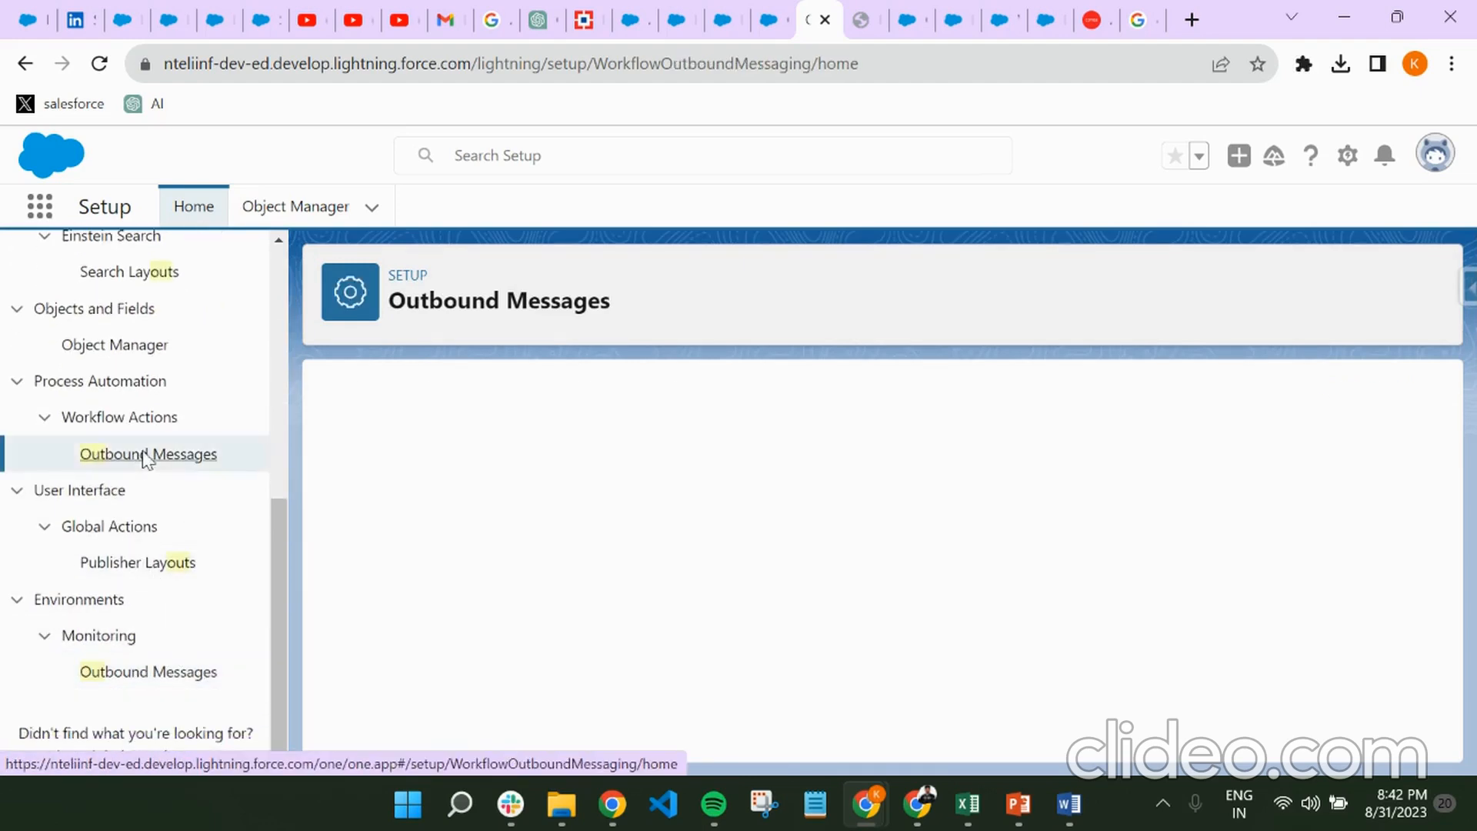
pyautogui.scroll(-6, 508, 553)
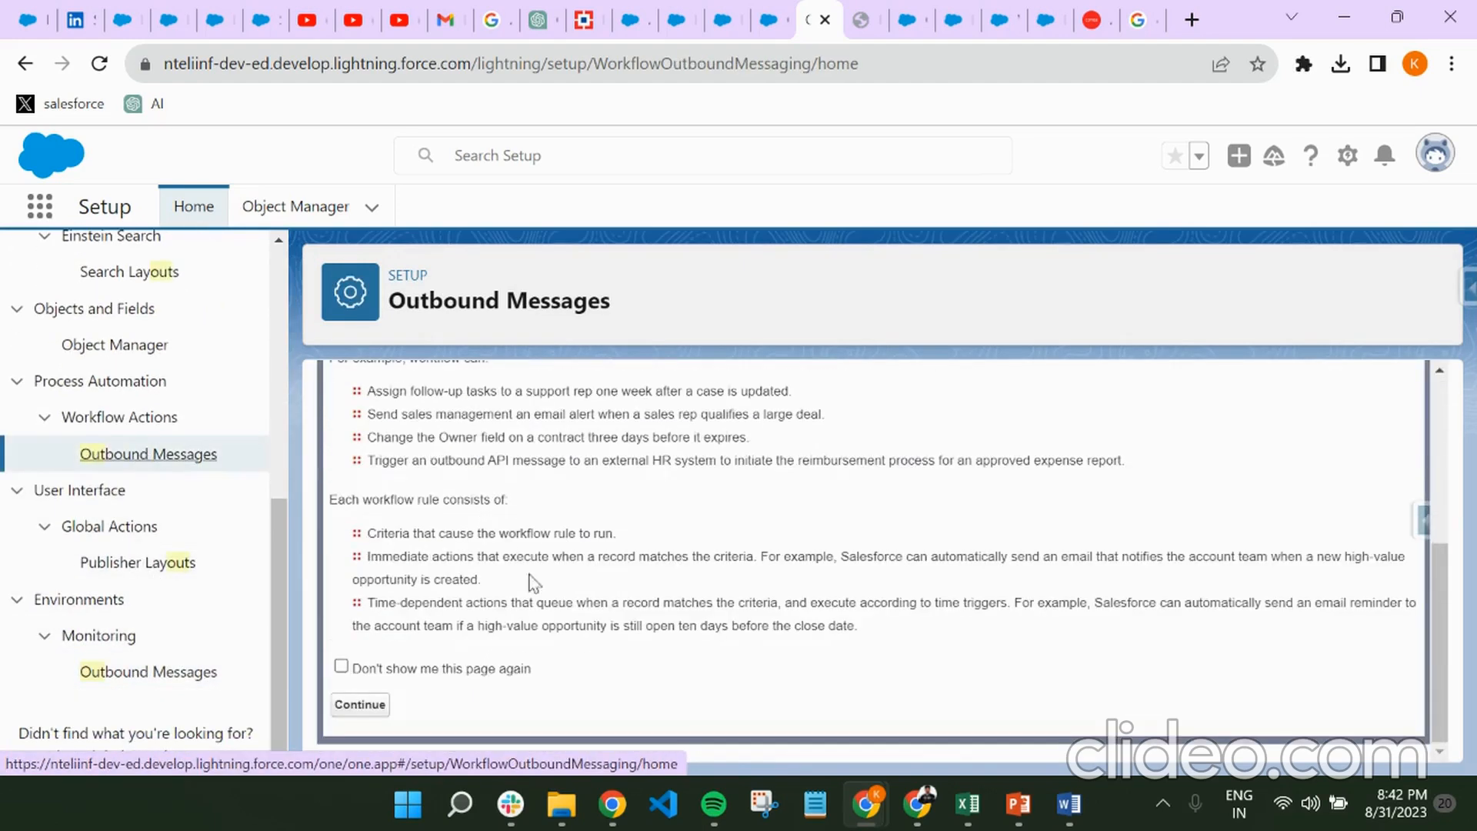
pyautogui.click(359, 704)
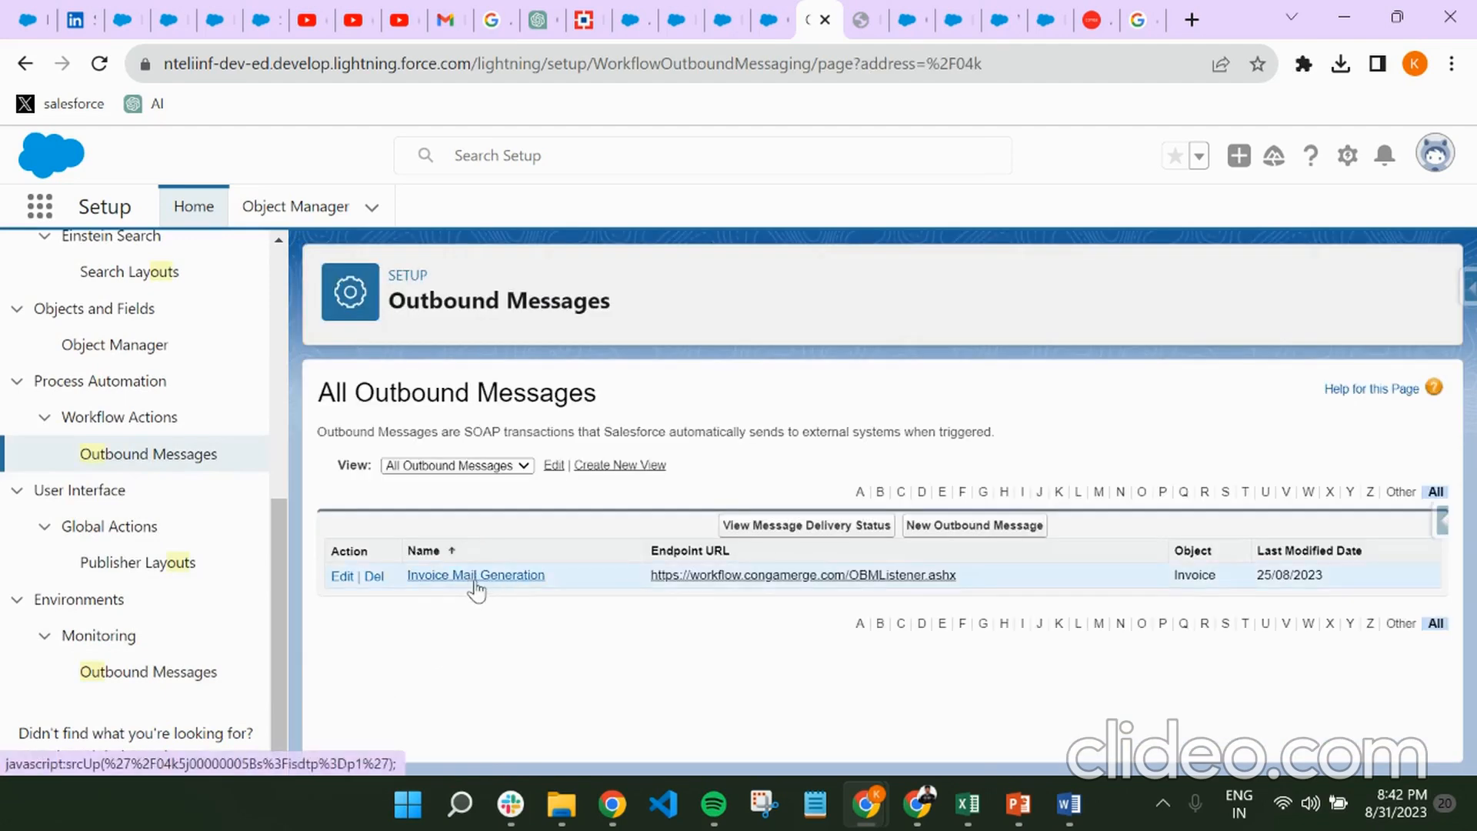
# - Open the Invoice Mail Generation outbound message and review its endpoint URL, fields to send and other details
pyautogui.click(477, 583)
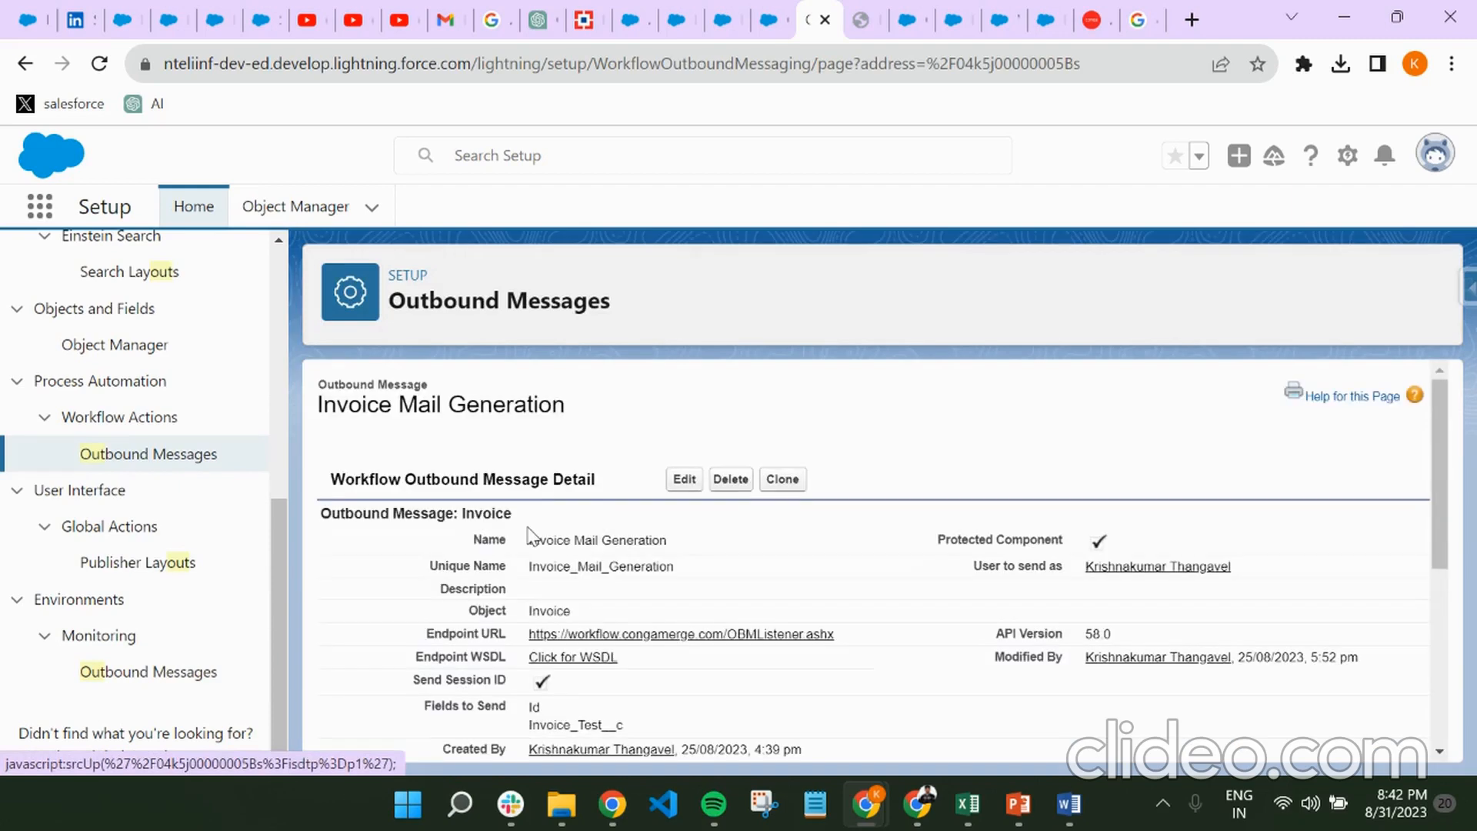
pyautogui.scroll(-2, 527, 536)
pyautogui.scroll(-2, 526, 536)
pyautogui.scroll(4, 637, 534)
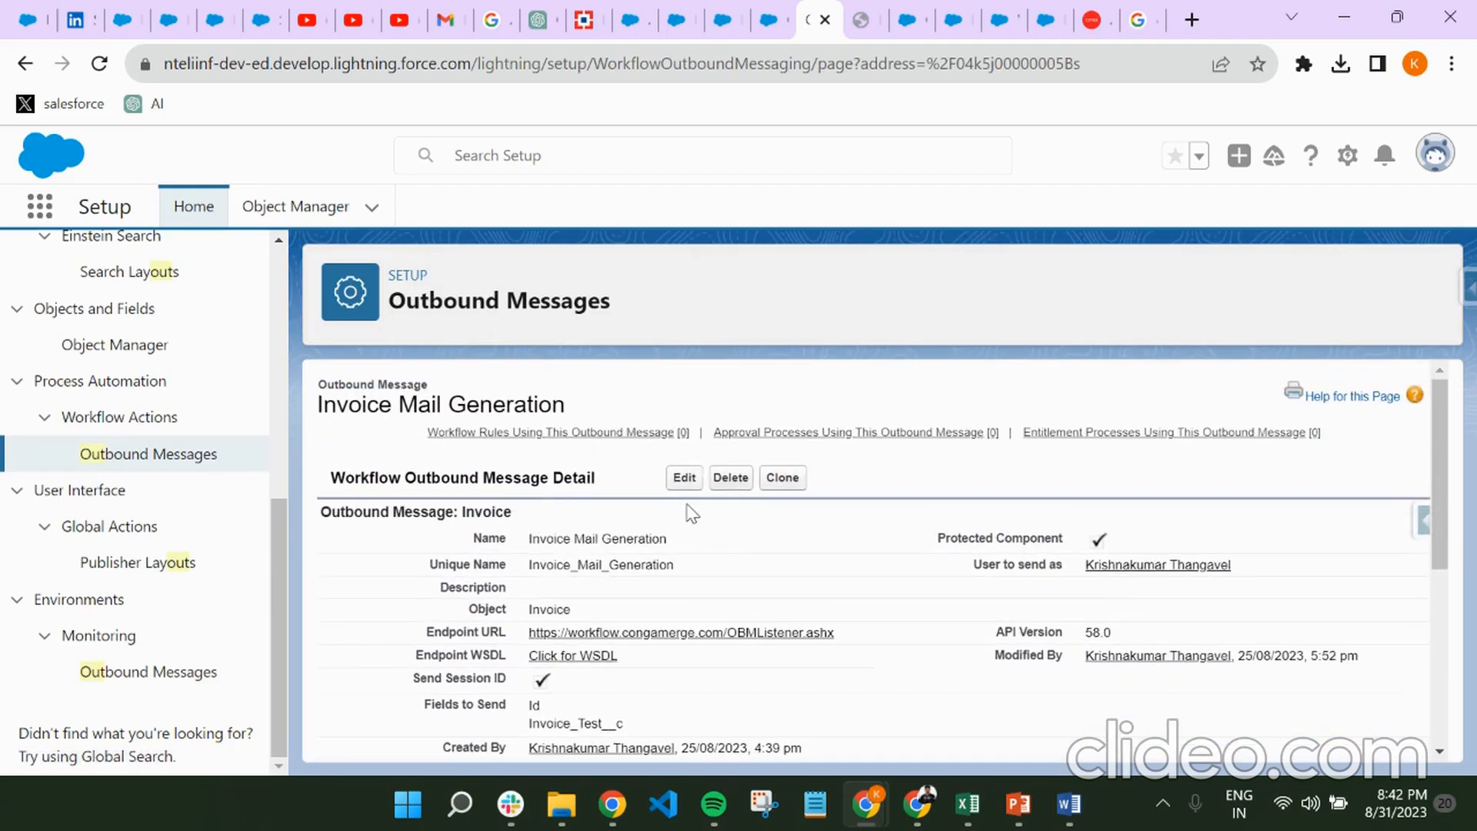
# - Edit the Invoice Mail Generation outbound message, check the selected fields Id and Invoice_Test__c, and save it
pyautogui.click(684, 477)
pyautogui.scroll(-5, 597, 539)
pyautogui.scroll(2, 758, 521)
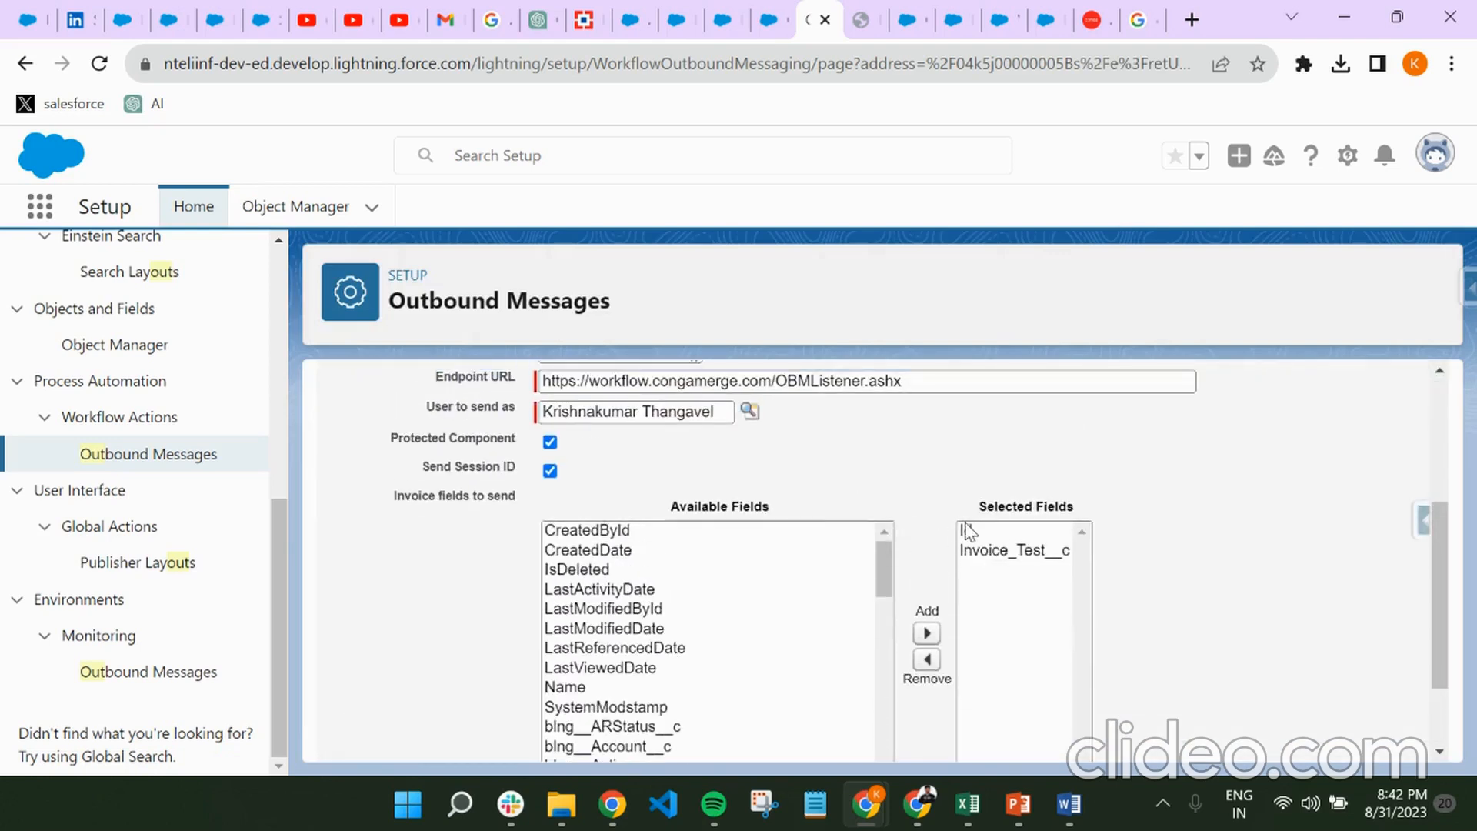
pyautogui.click(966, 533)
pyautogui.scroll(-1, 985, 542)
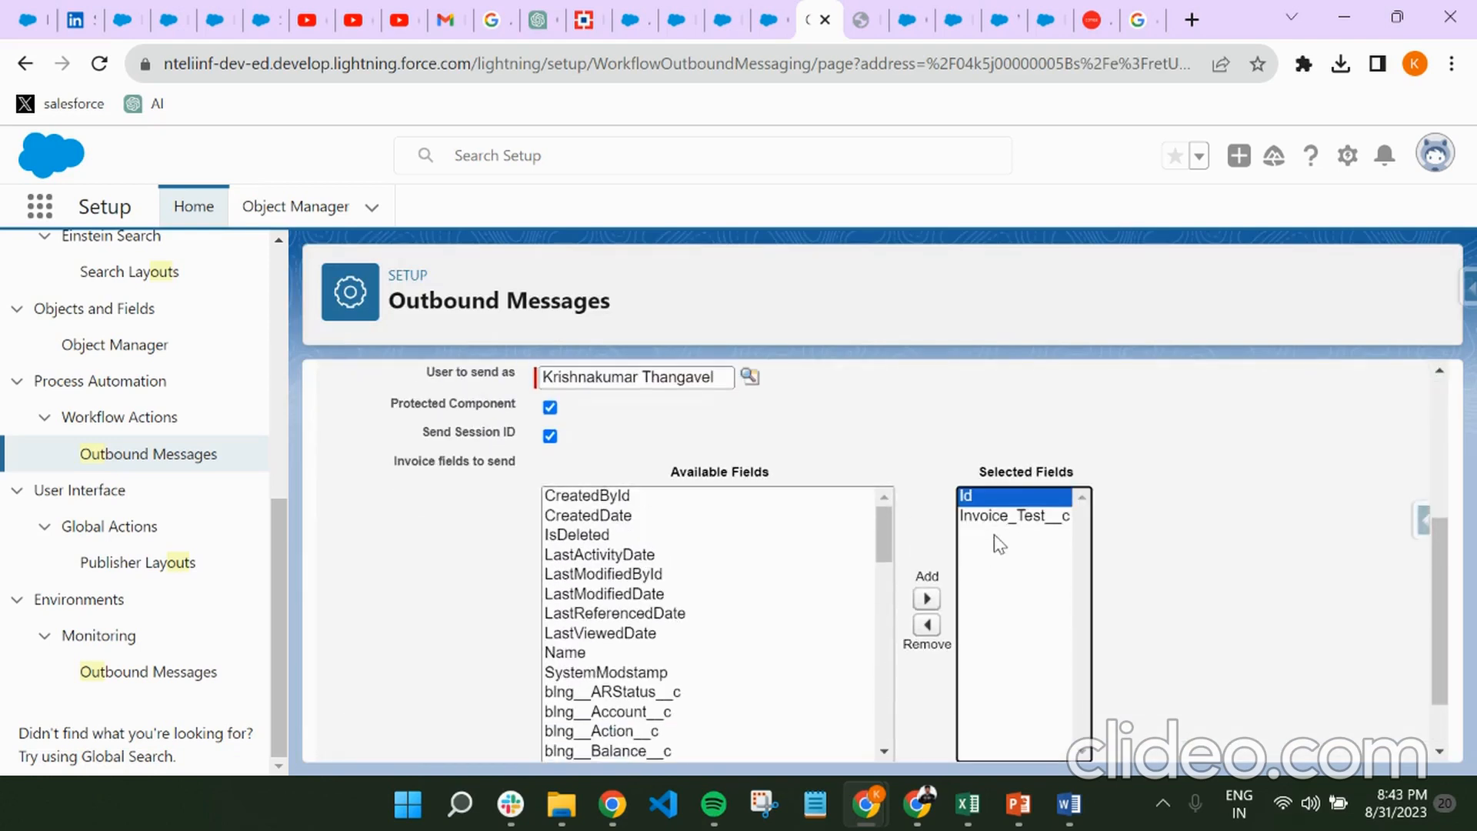
pyautogui.click(983, 517)
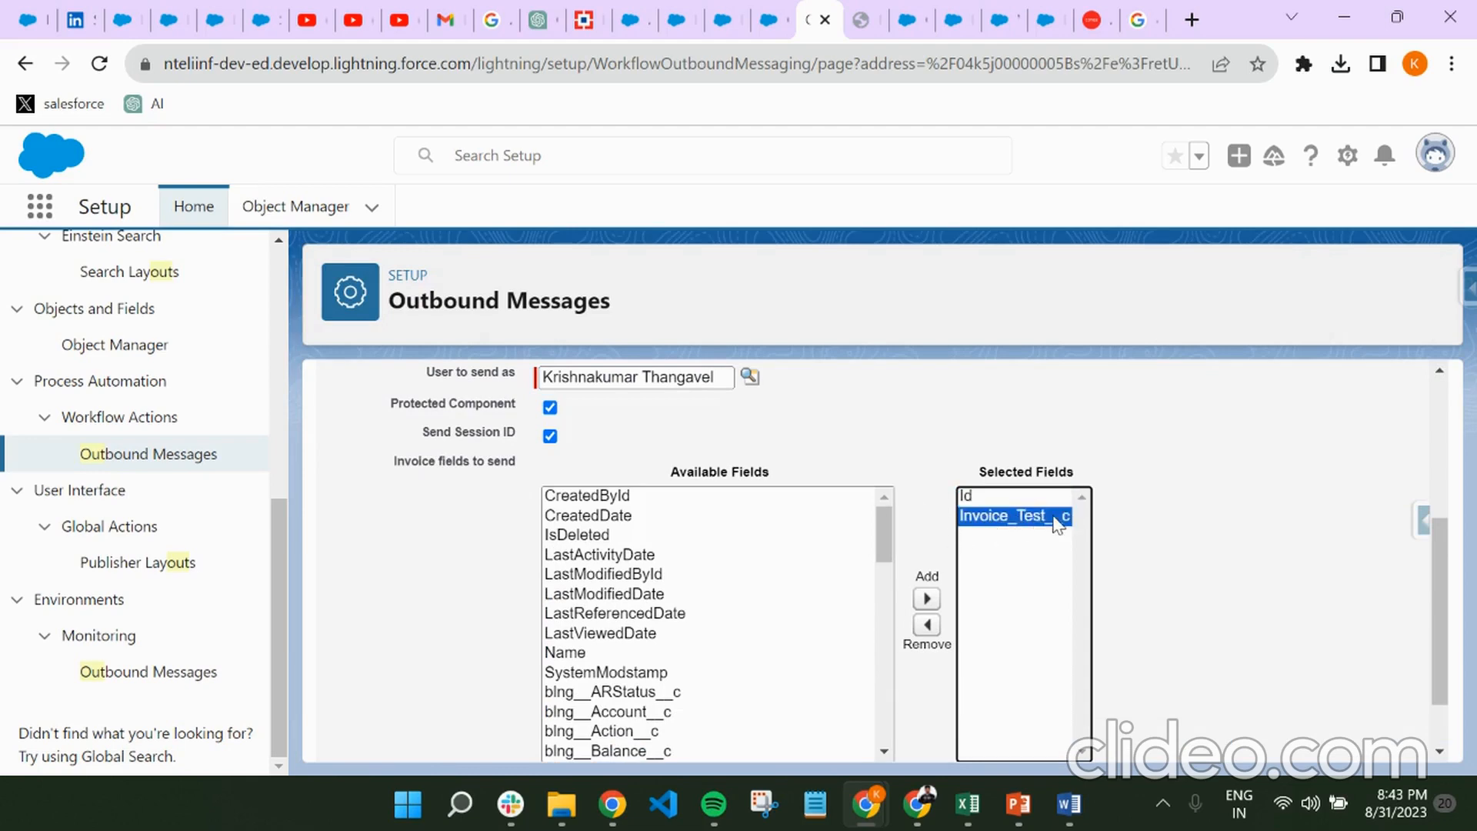
pyautogui.scroll(4, 820, 500)
pyautogui.scroll(-12, 875, 531)
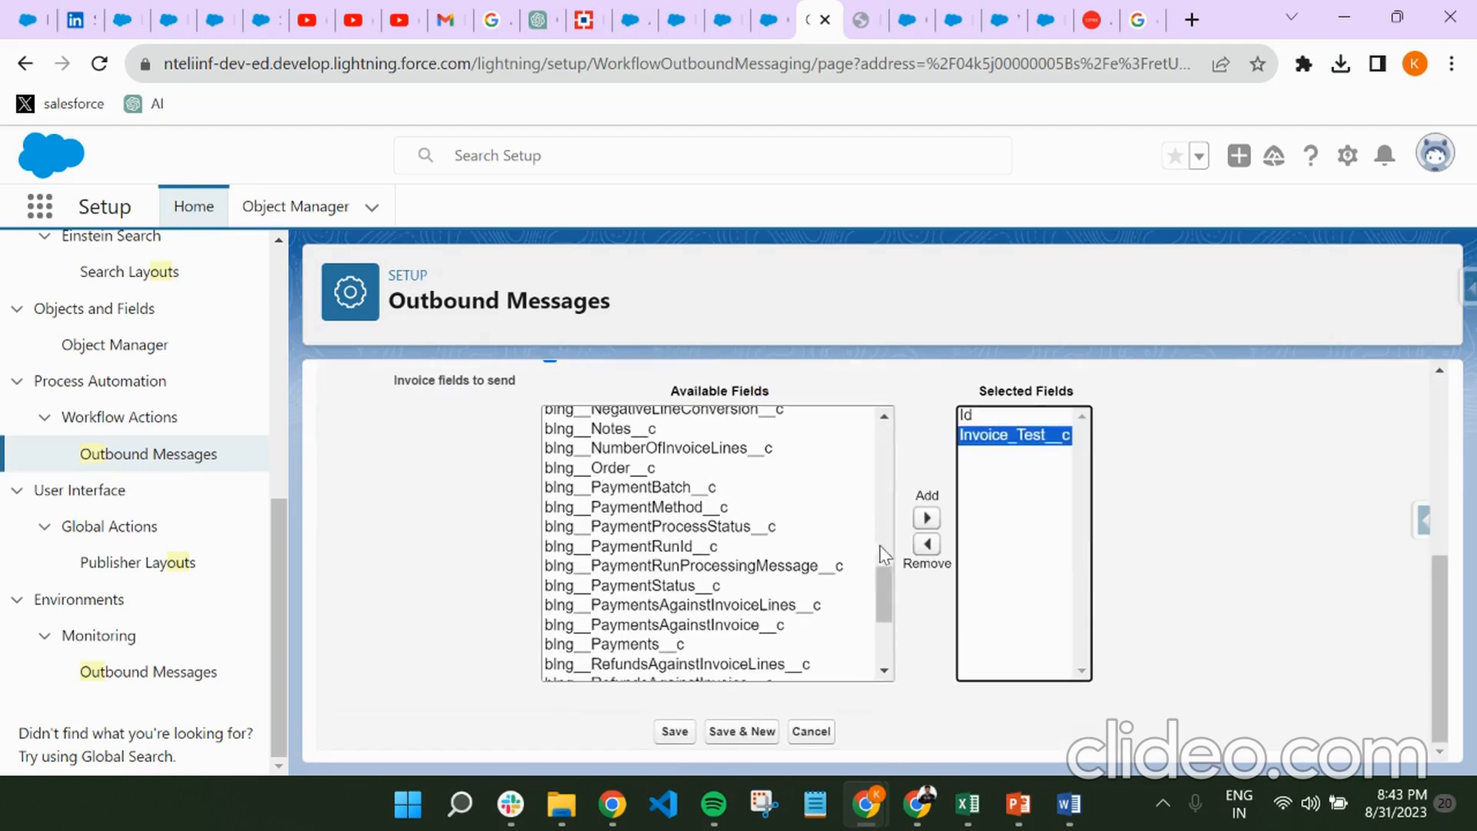
pyautogui.click(677, 731)
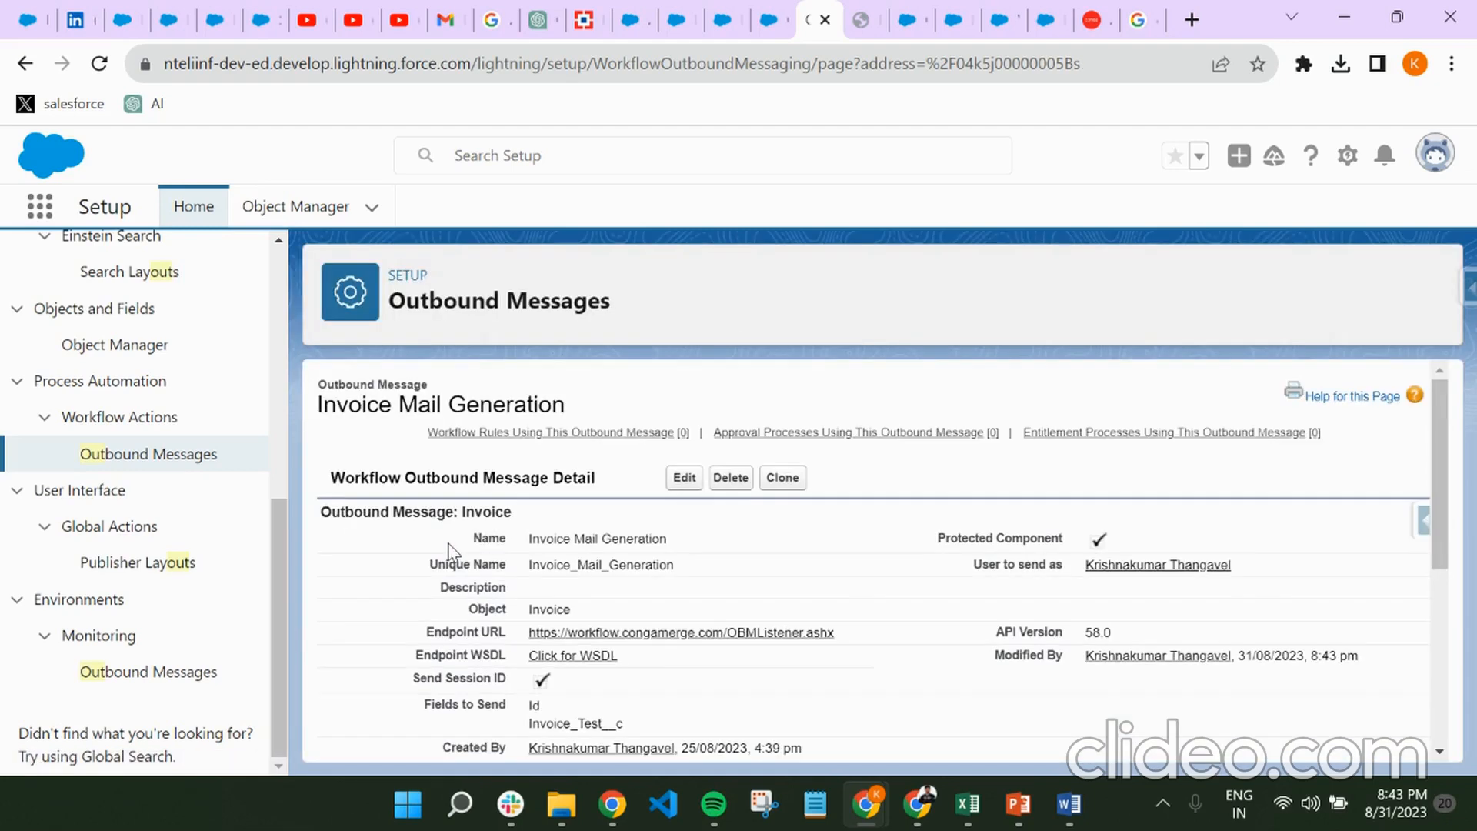
# - Check which workflow rules, approval processes and entitlement processes use the Invoice Mail Generation outbound message
pyautogui.scroll(-5, 421, 469)
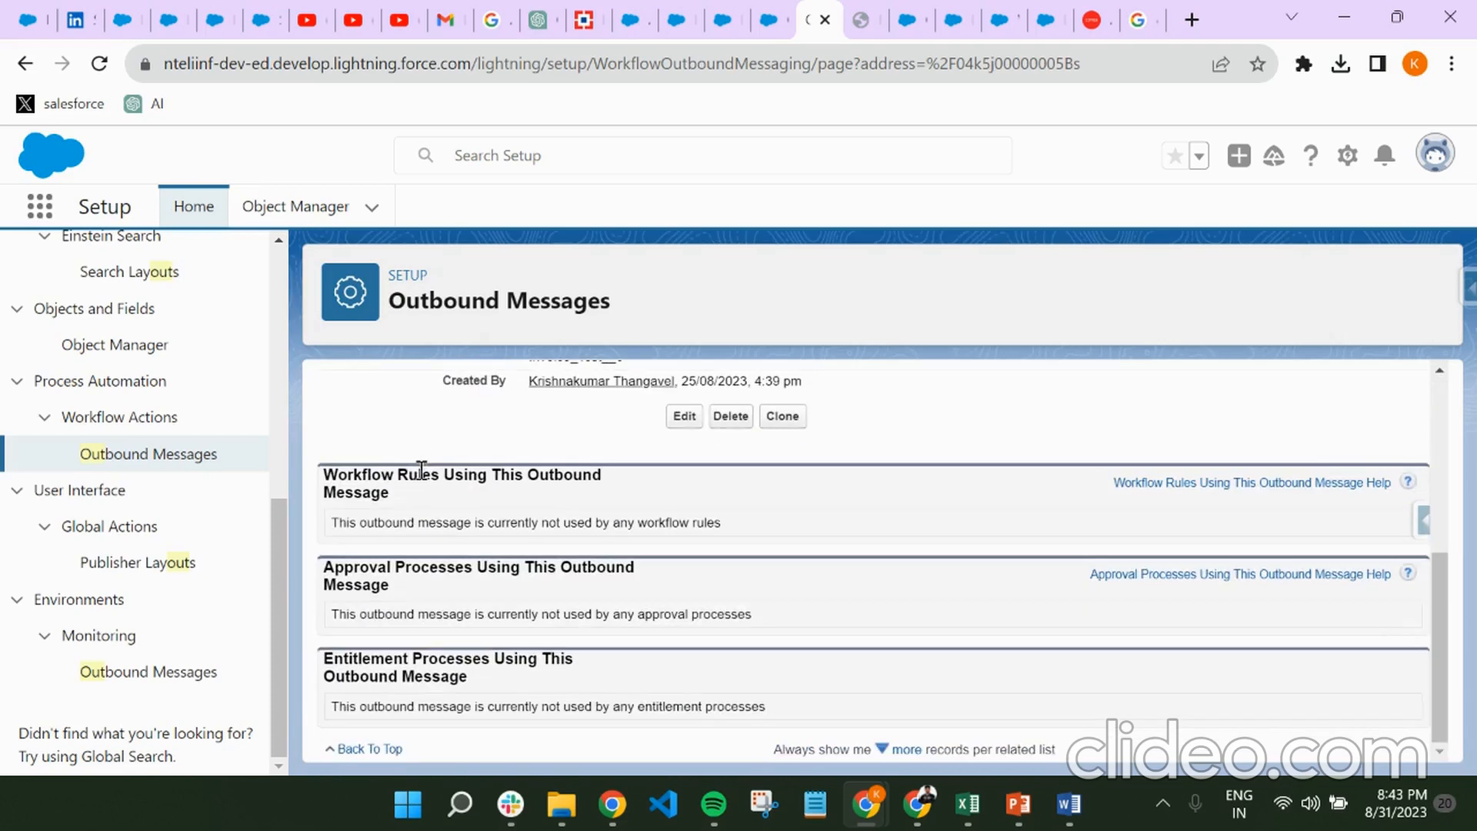
pyautogui.scroll(5, 594, 492)
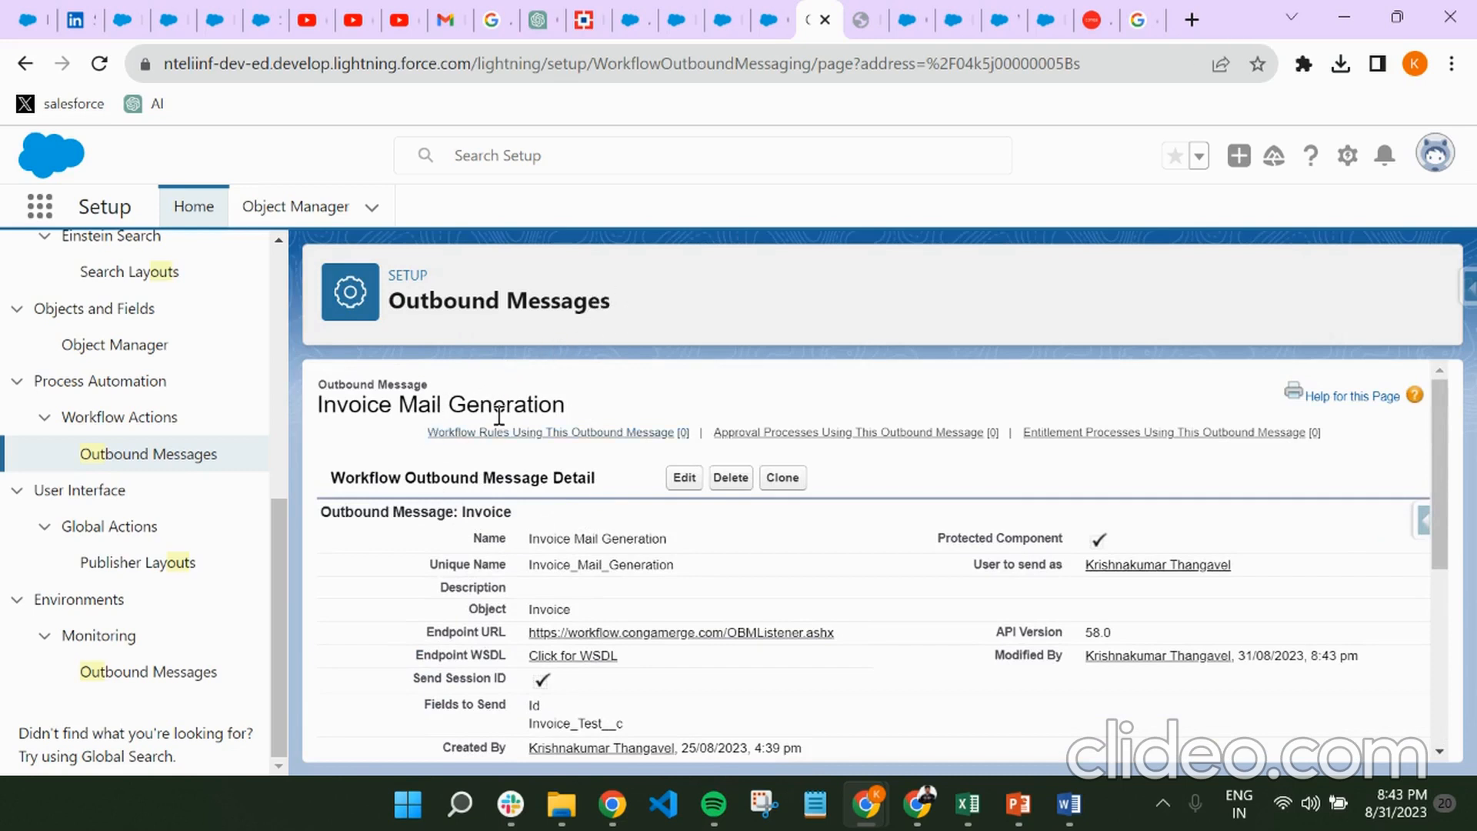
pyautogui.moveTo(496, 443)
# - Search Setup for "flow" and open the Flows page under Process Automation
pyautogui.scroll(7, 195, 471)
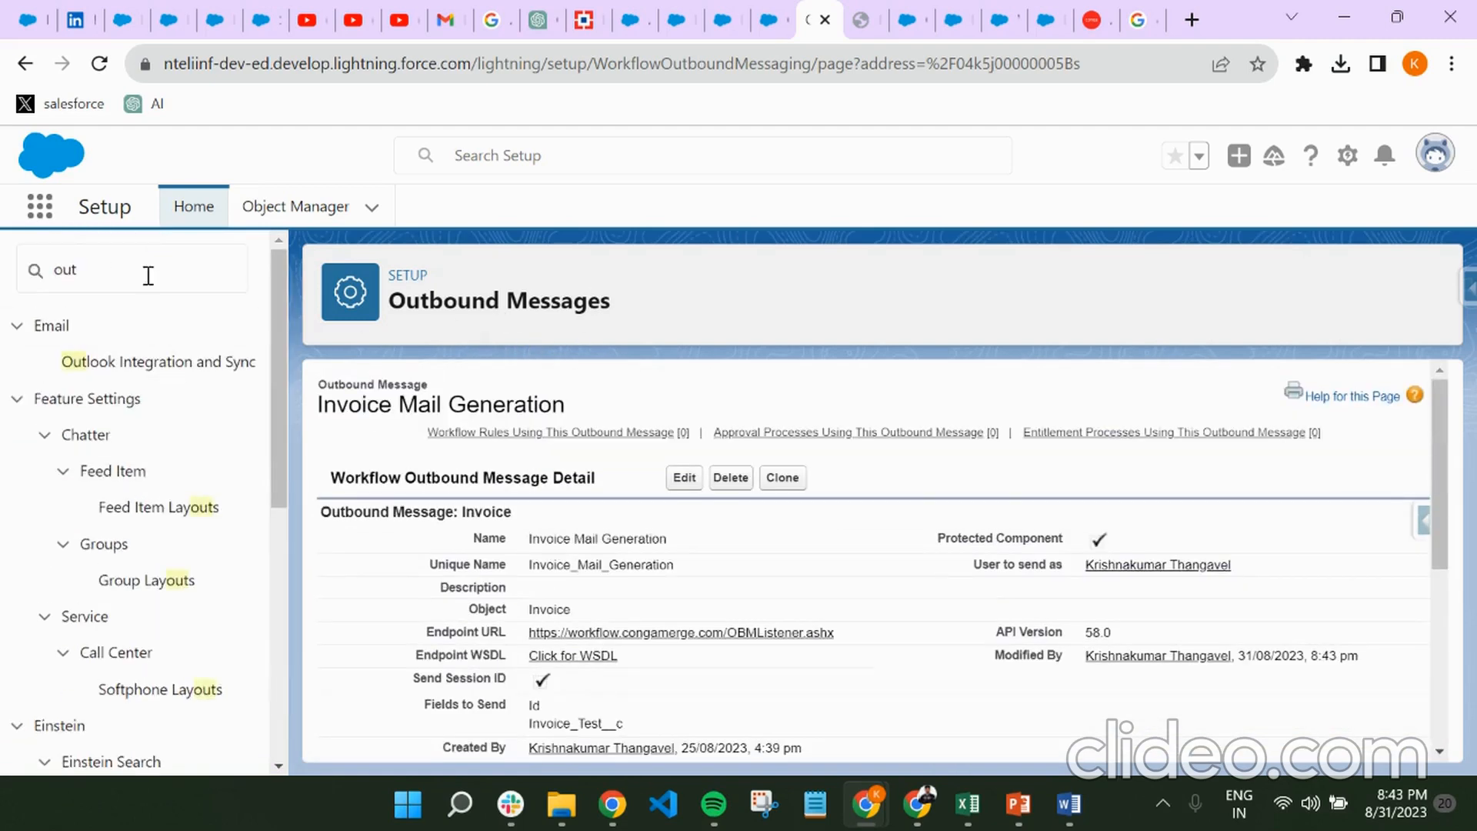
pyautogui.moveTo(118, 271); pyautogui.dragTo(30, 275)
pyautogui.write('f')
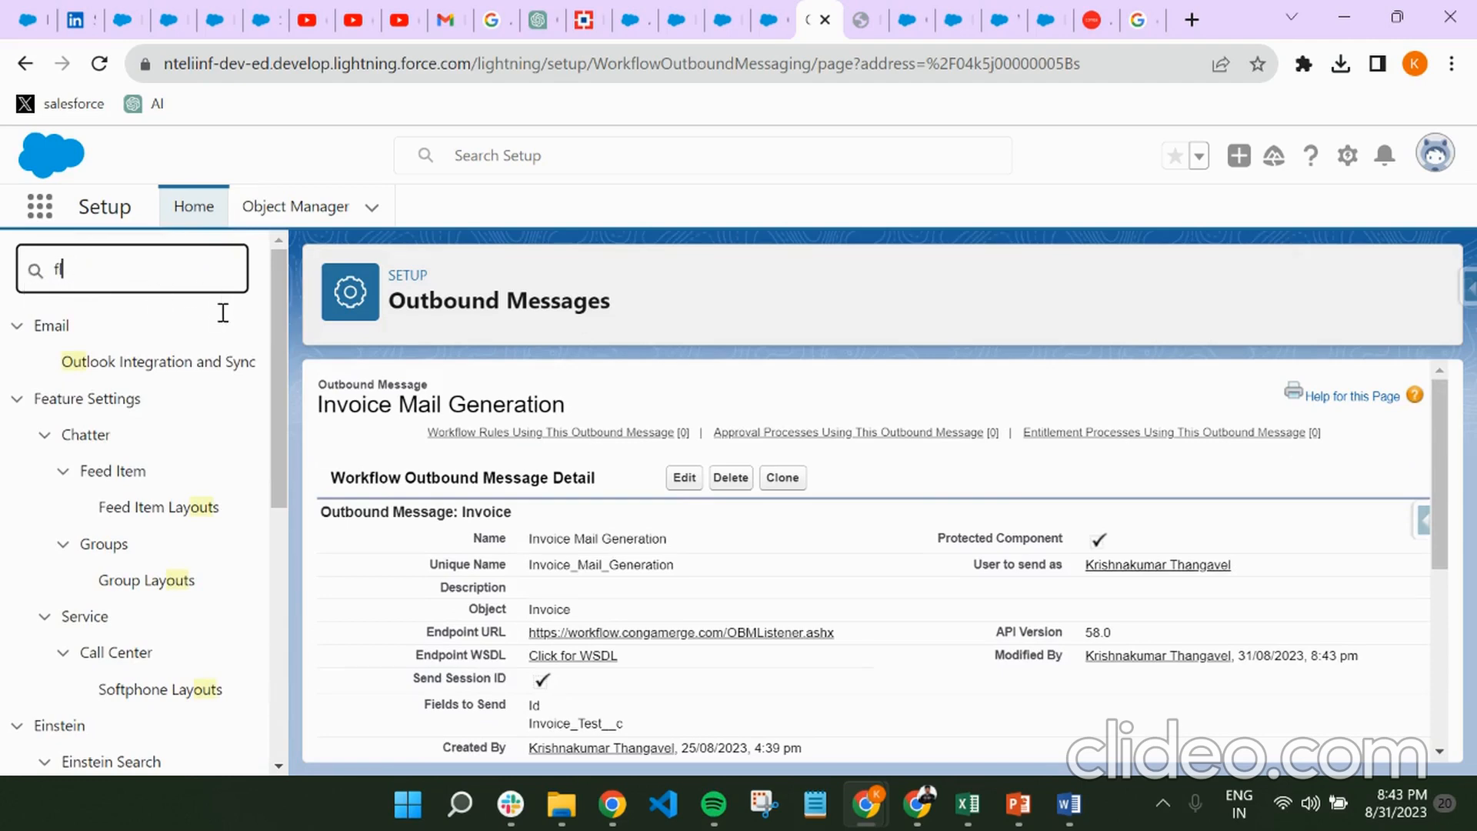
pyautogui.write('low')
pyautogui.scroll(-6, 115, 477)
pyautogui.scroll(1, 157, 459)
pyautogui.scroll(4, 150, 460)
pyautogui.scroll(-2, 132, 451)
pyautogui.scroll(3, 77, 493)
pyautogui.click(82, 511)
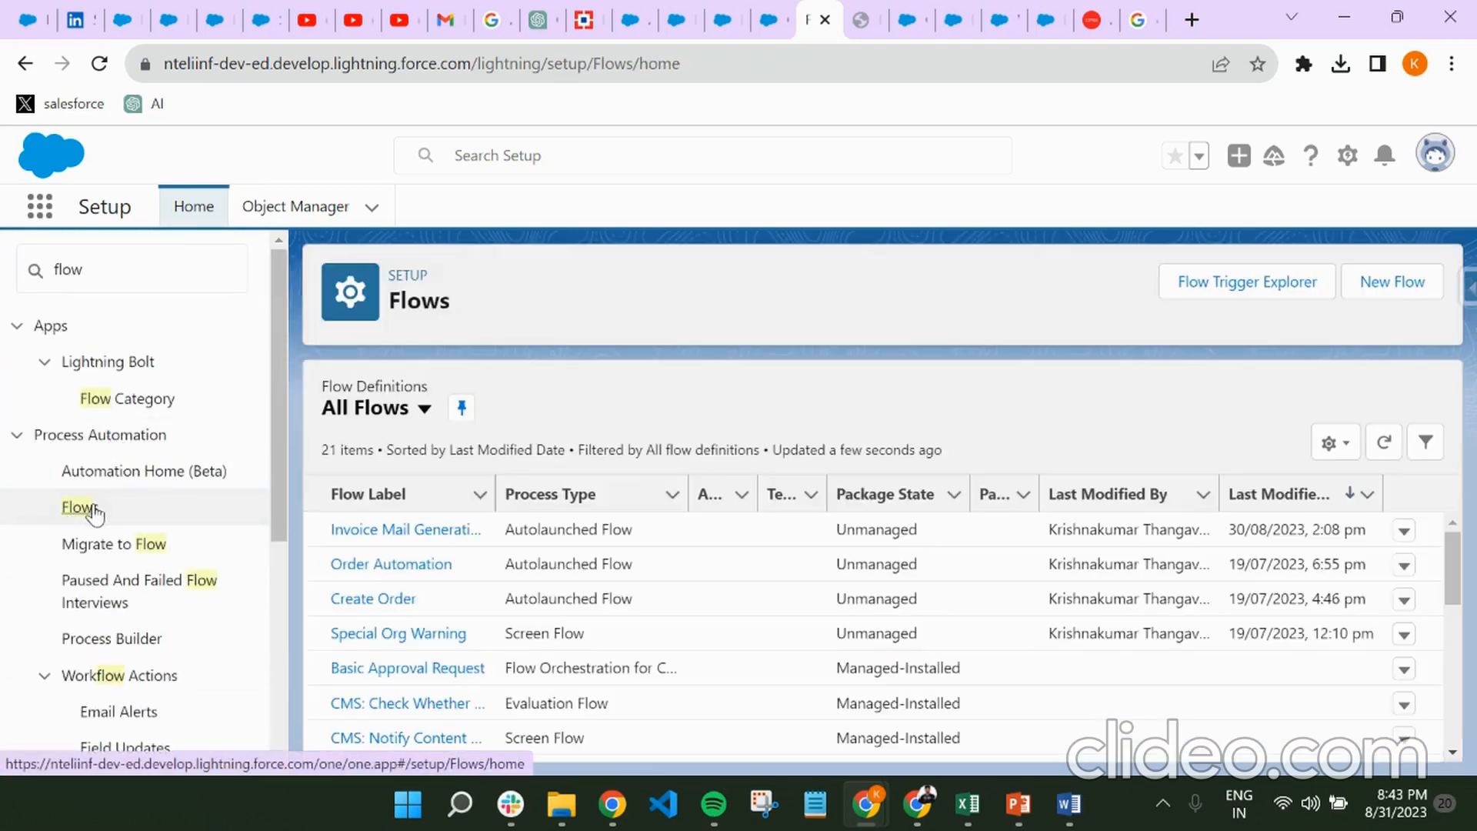
# - Open the Invoice Mail Generation flow, review its start conditions and Invoice Mail Generation action, and close the action unchanged
pyautogui.click(401, 531)
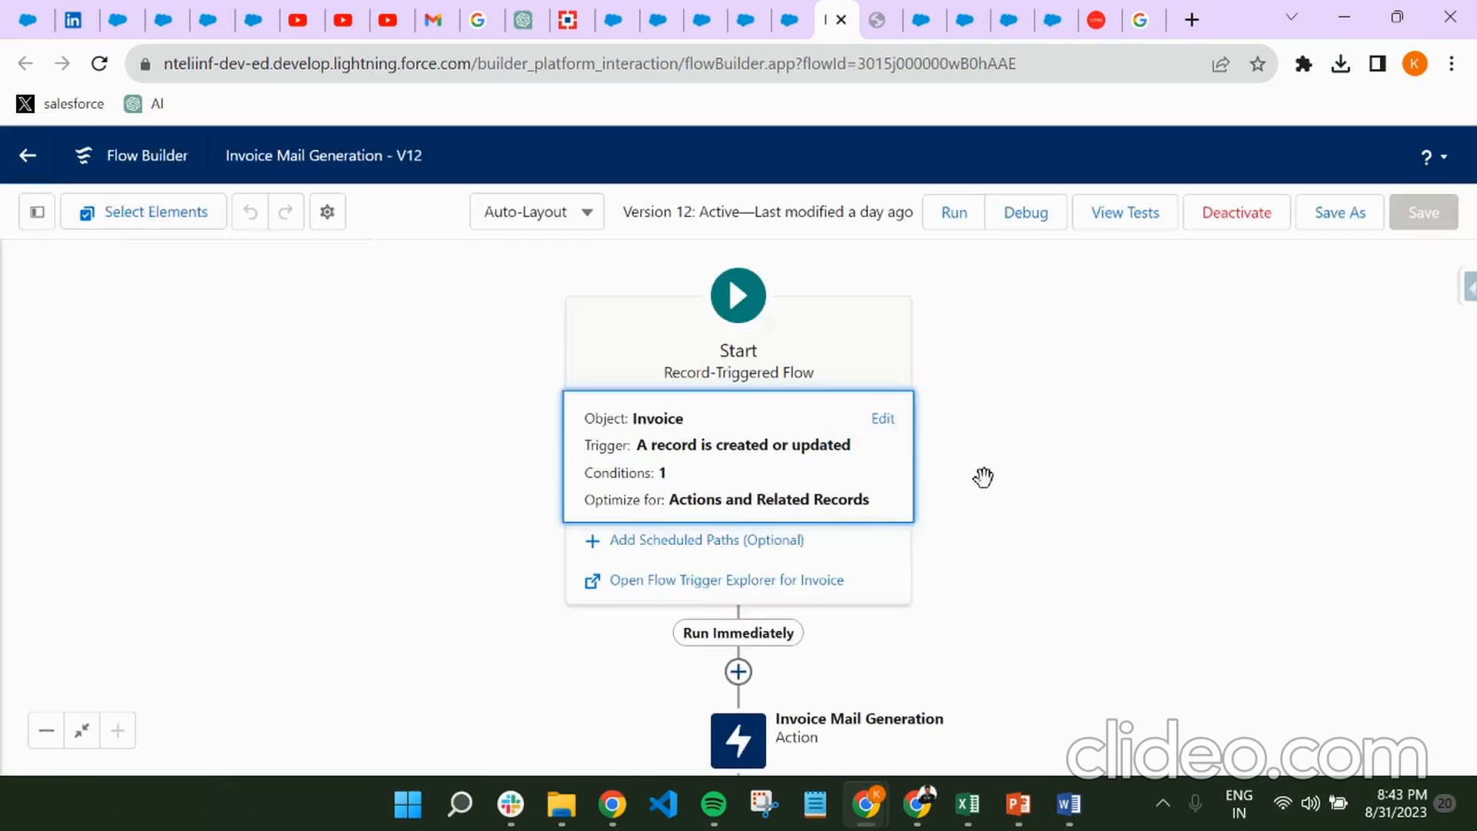
pyautogui.scroll(-2, 1125, 547)
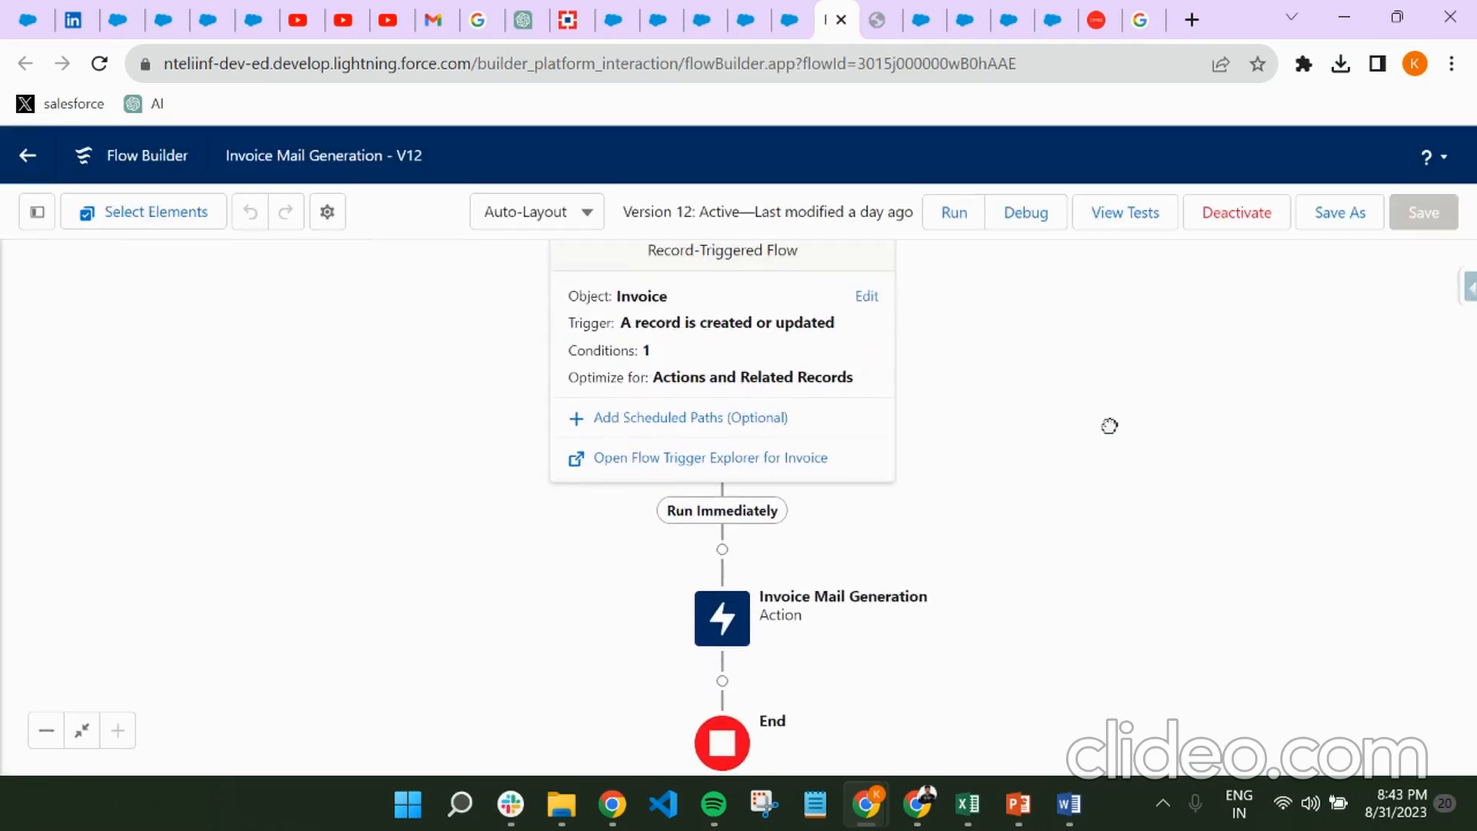
pyautogui.click(734, 615)
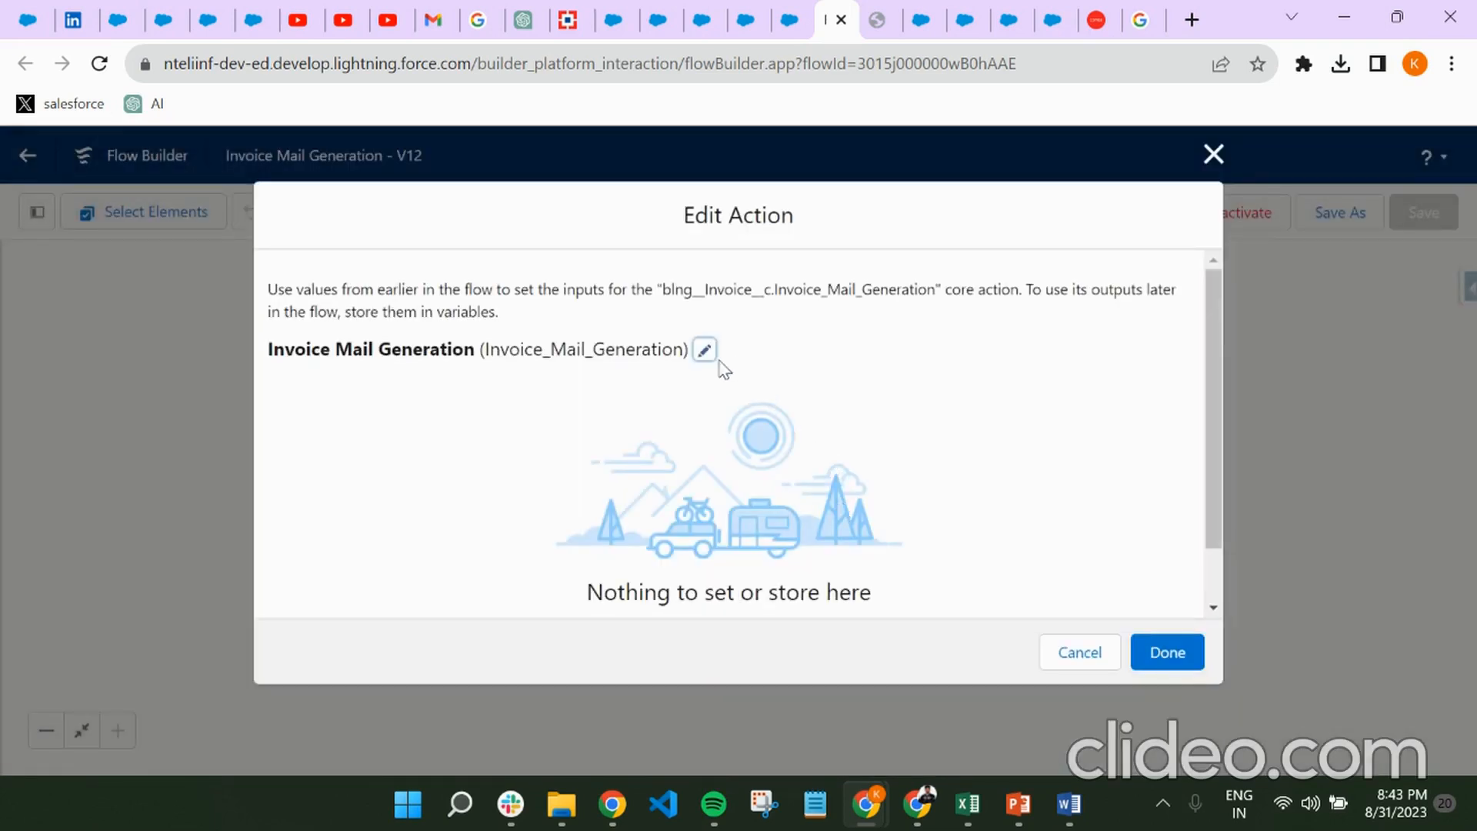
pyautogui.click(704, 352)
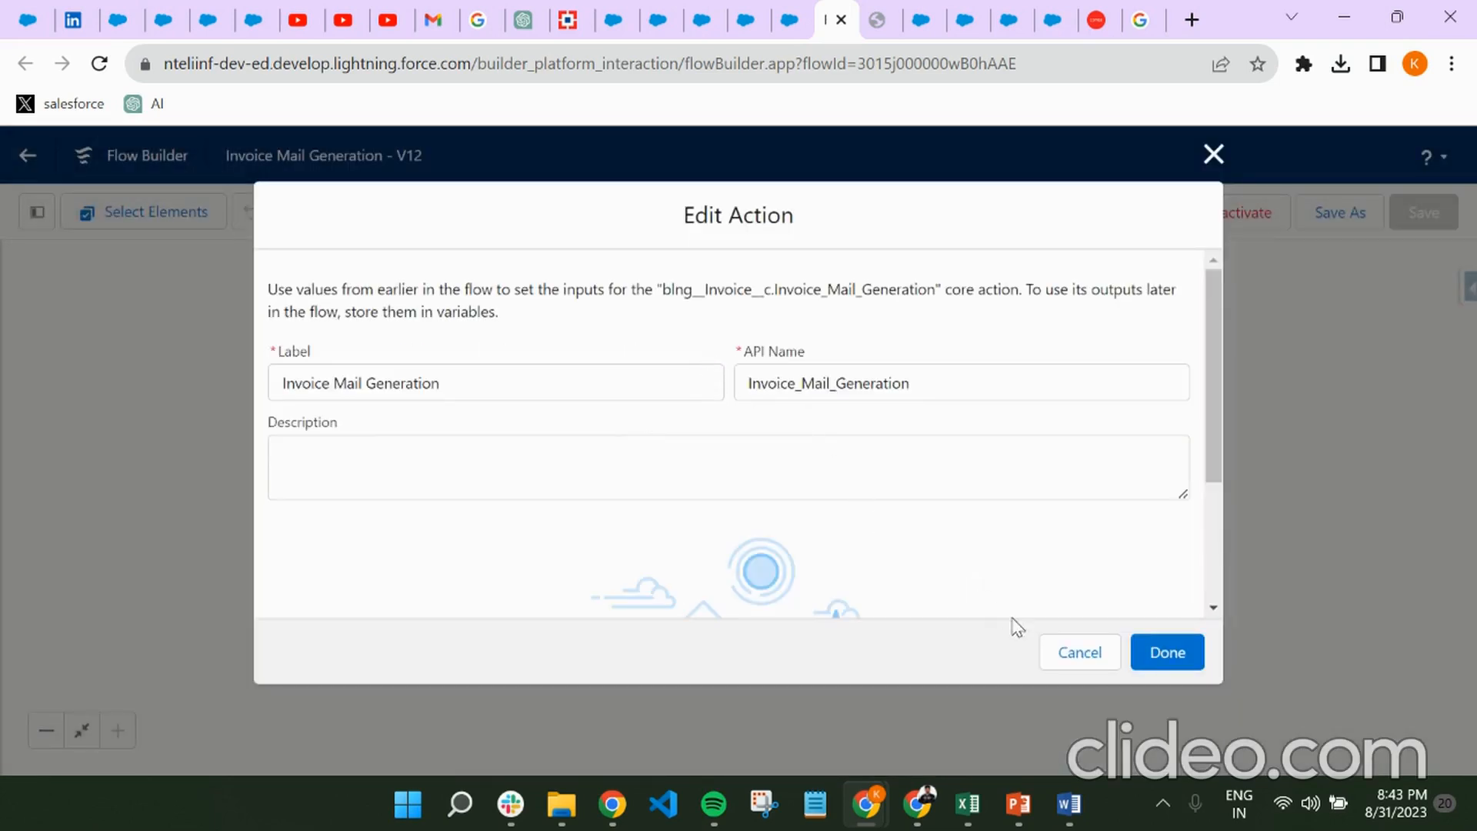
pyautogui.click(1098, 653)
pyautogui.moveTo(1021, 471); pyautogui.dragTo(1036, 610)
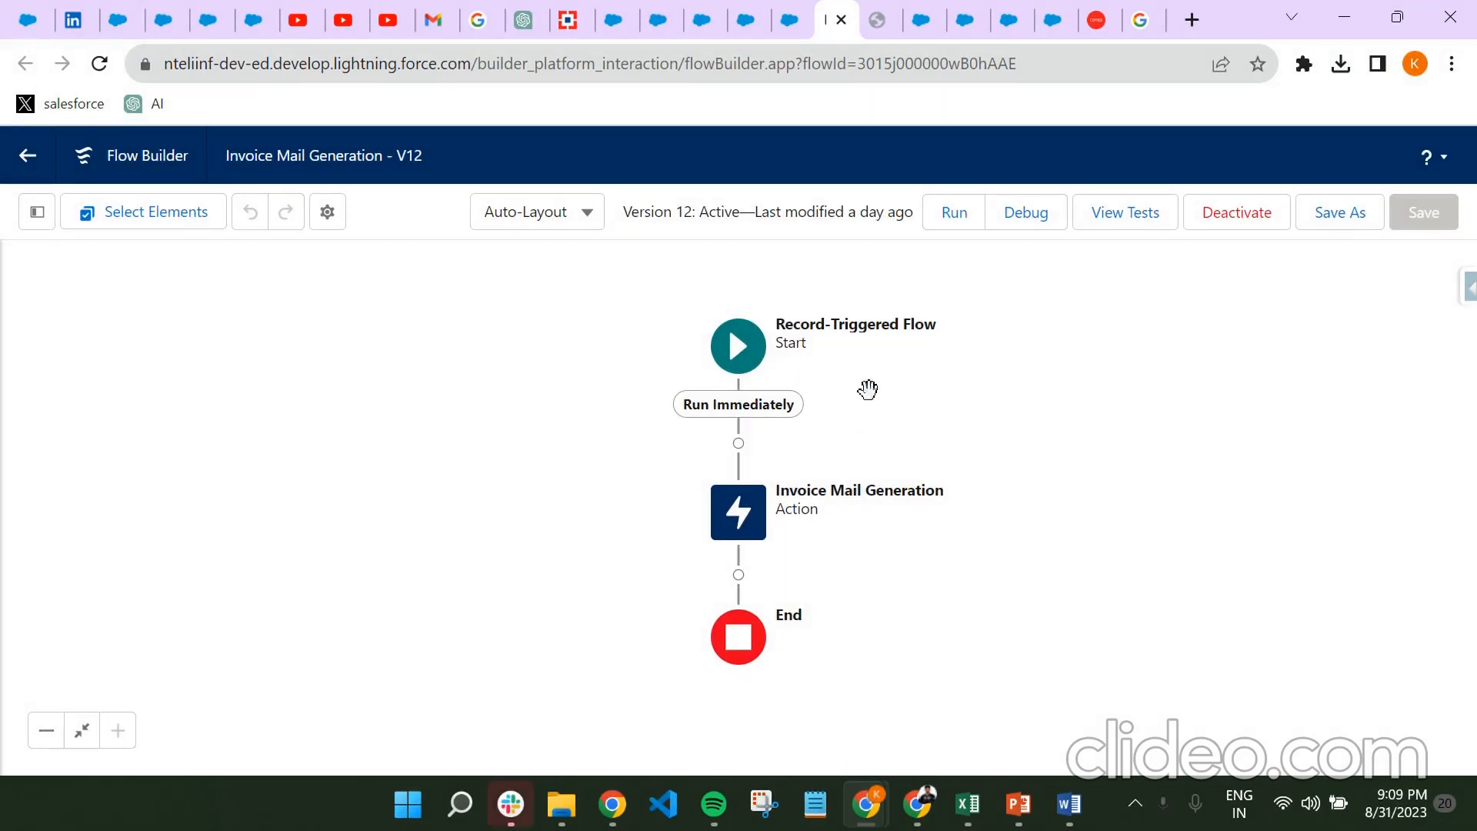
# - Return to the open Wabco Industries invoice record, set its Status to Posted and save it
pyautogui.click(800, 23)
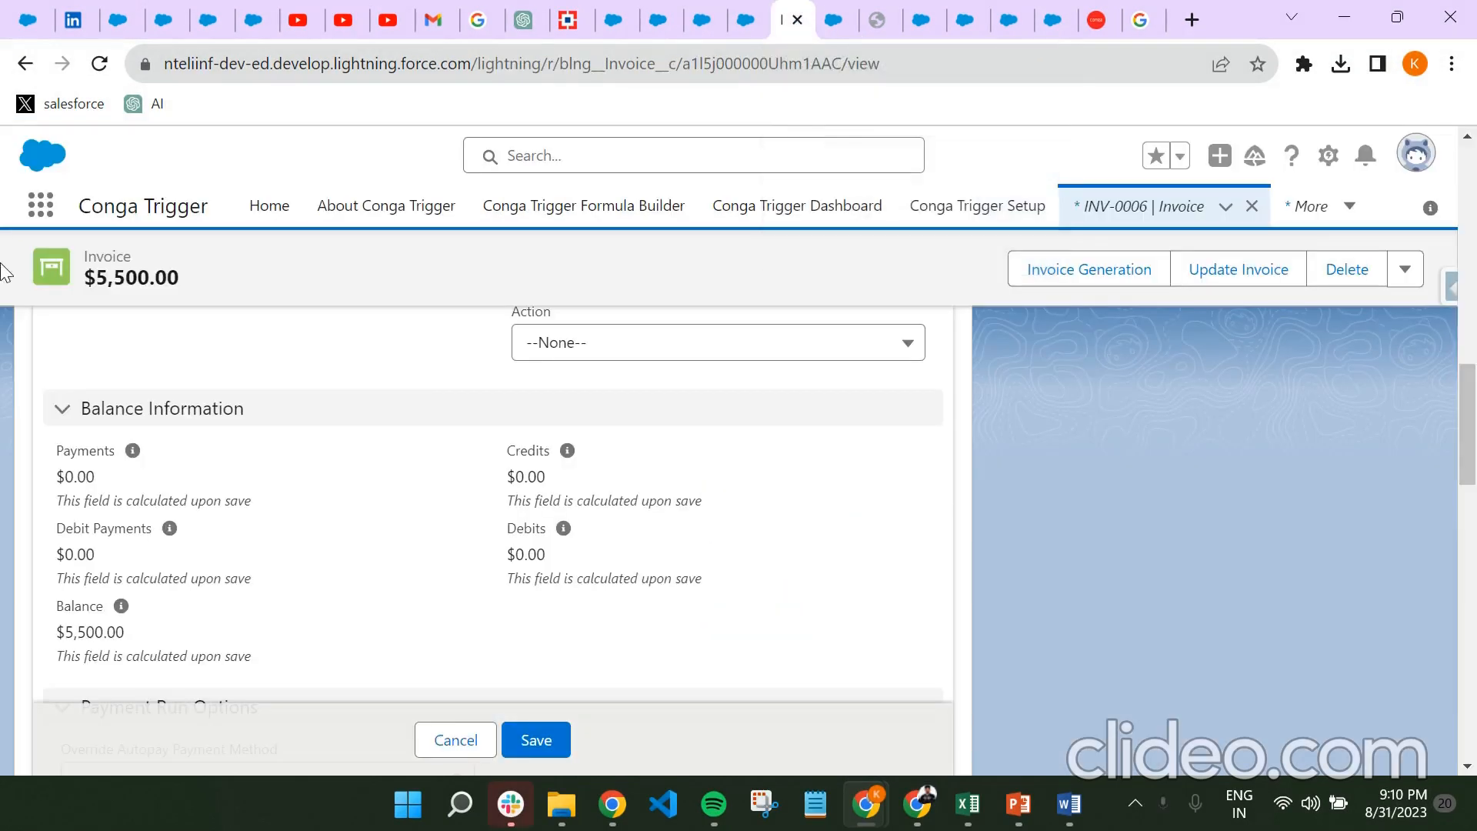
pyautogui.scroll(5, 223, 446)
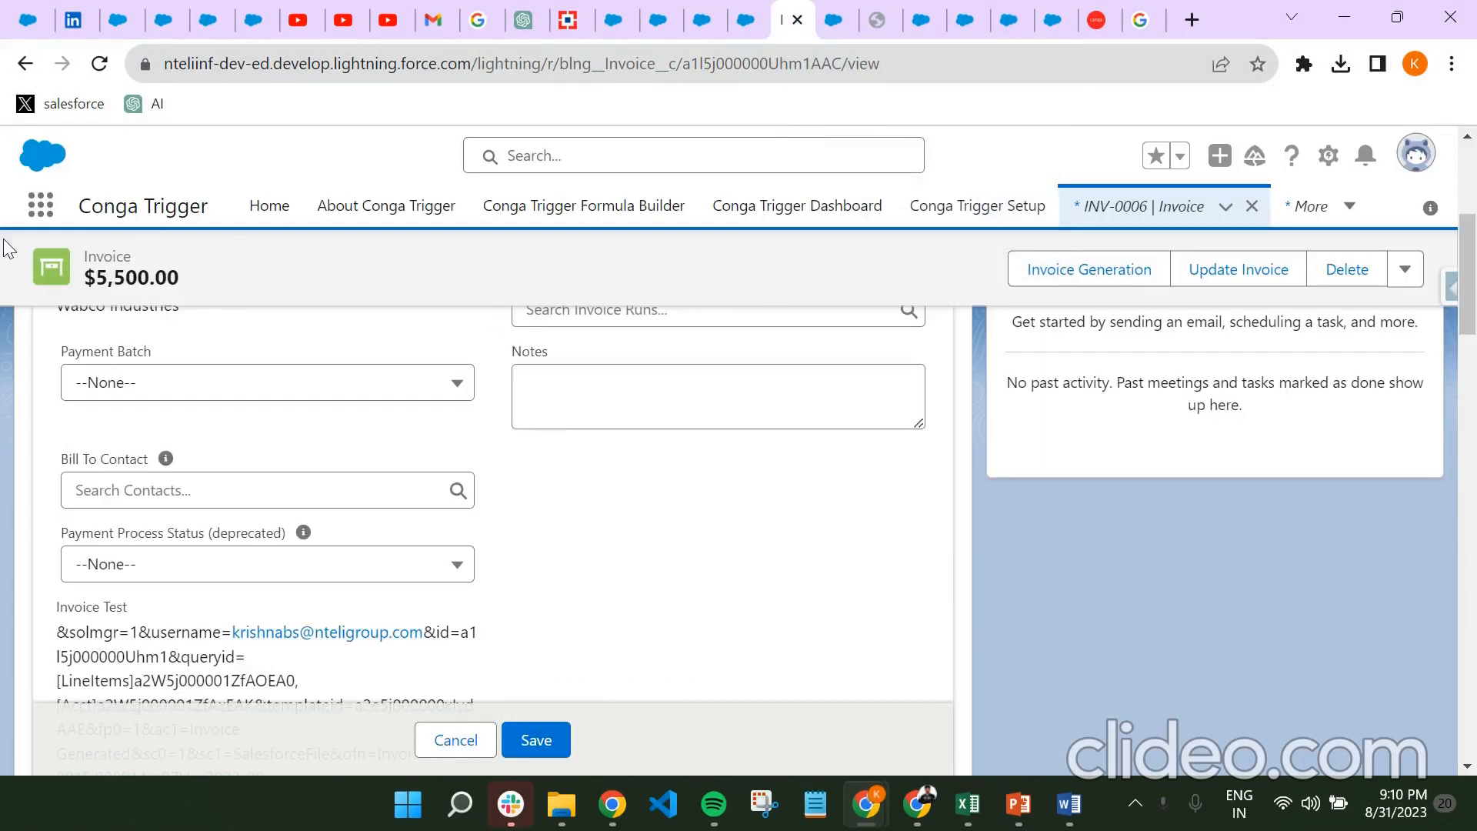
pyautogui.scroll(5, 175, 511)
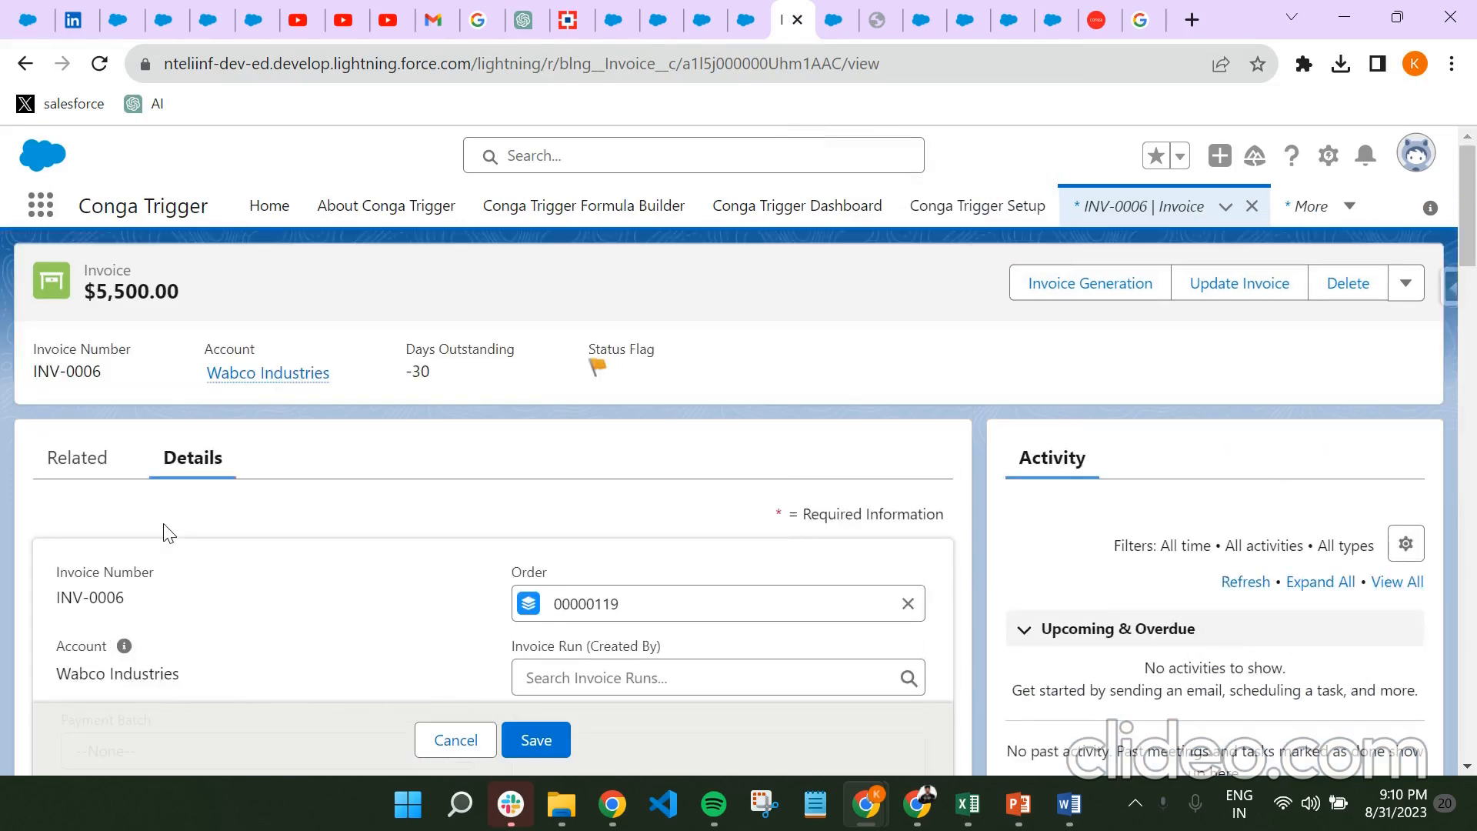
pyautogui.scroll(-8, 202, 539)
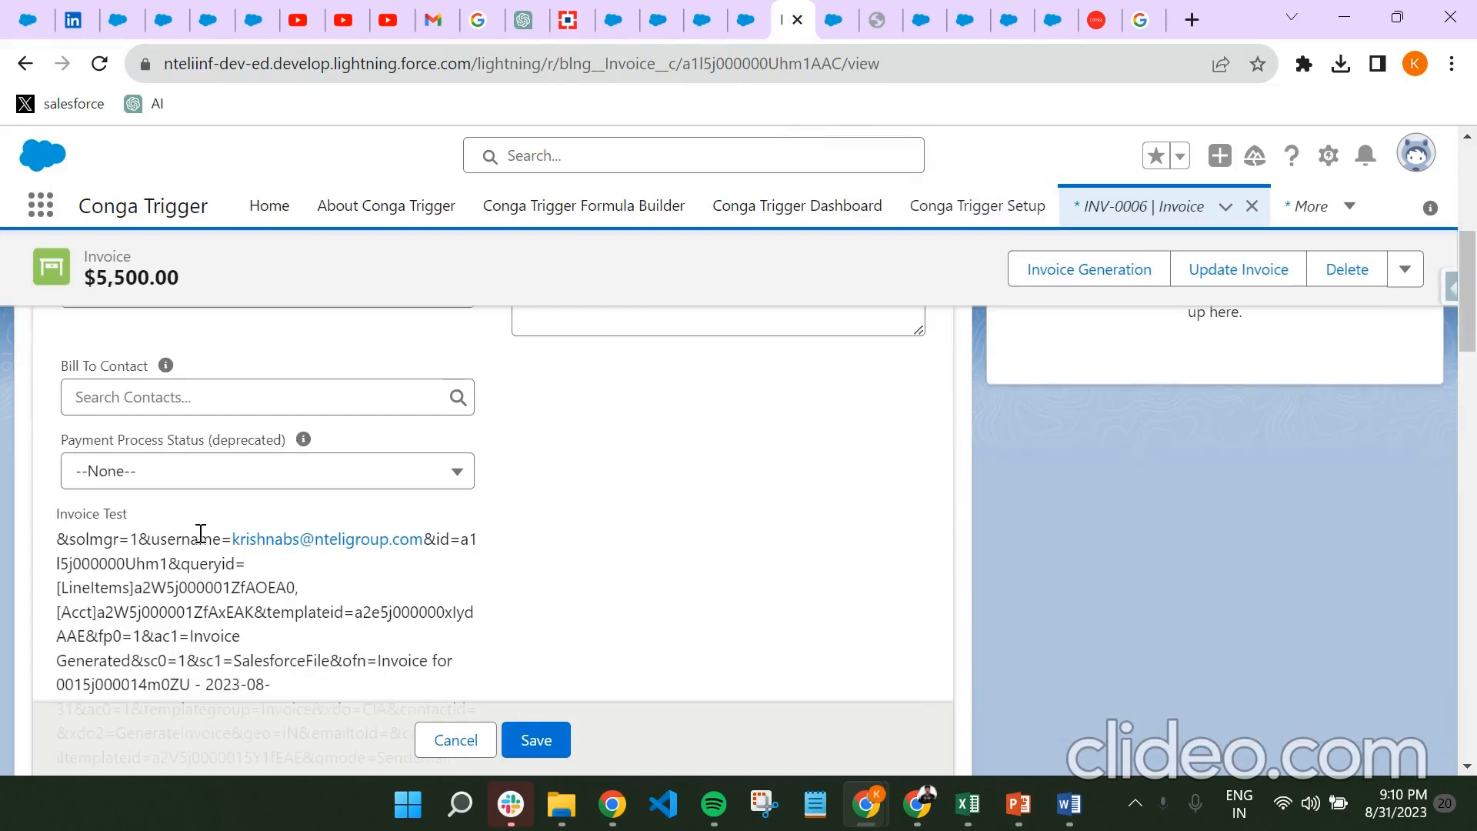
pyautogui.scroll(8, 290, 521)
pyautogui.scroll(-12, 297, 520)
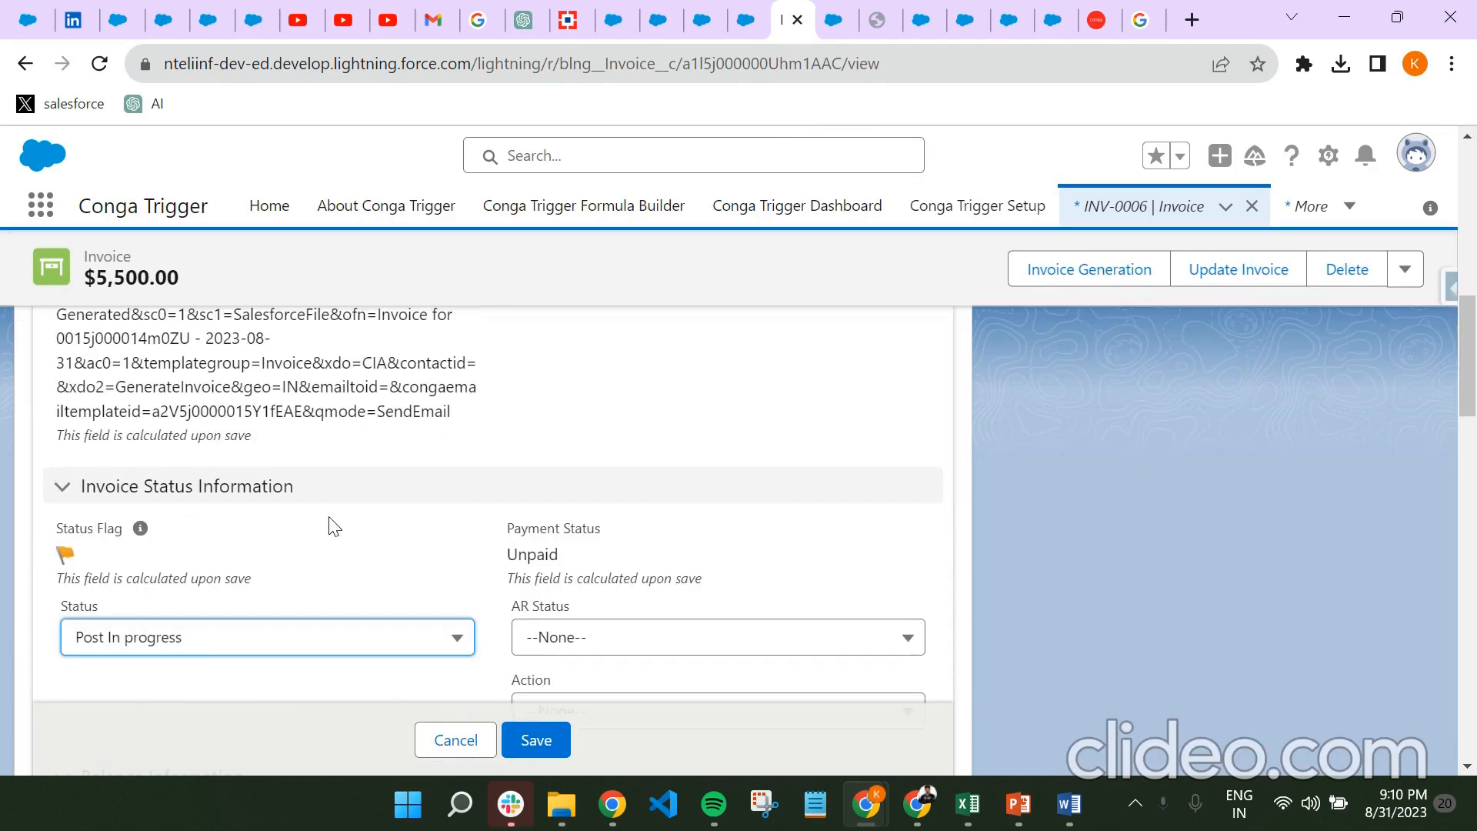
pyautogui.scroll(-5, 323, 549)
pyautogui.scroll(3, 316, 422)
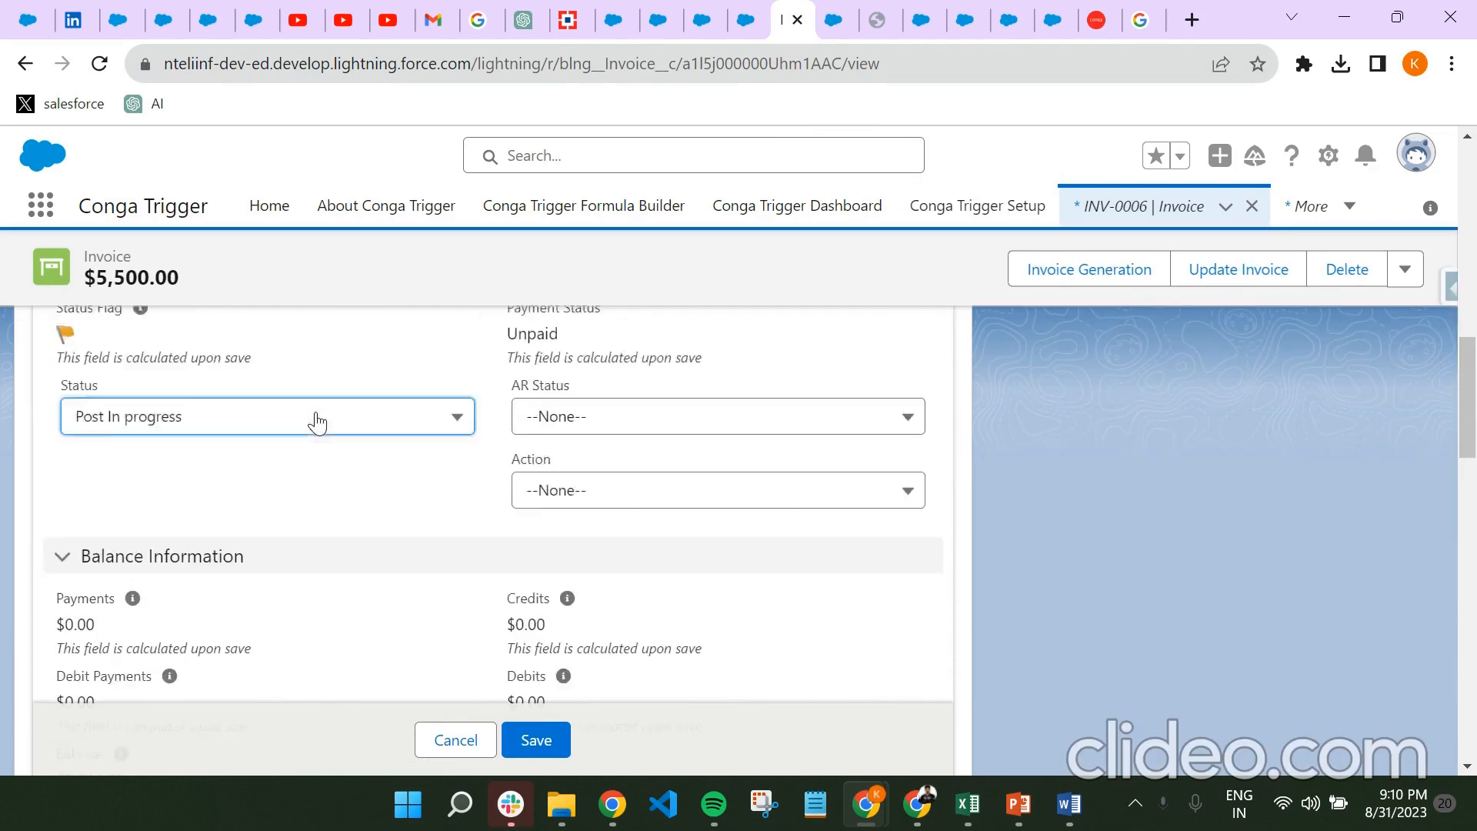
pyautogui.click(370, 539)
pyautogui.click(173, 356)
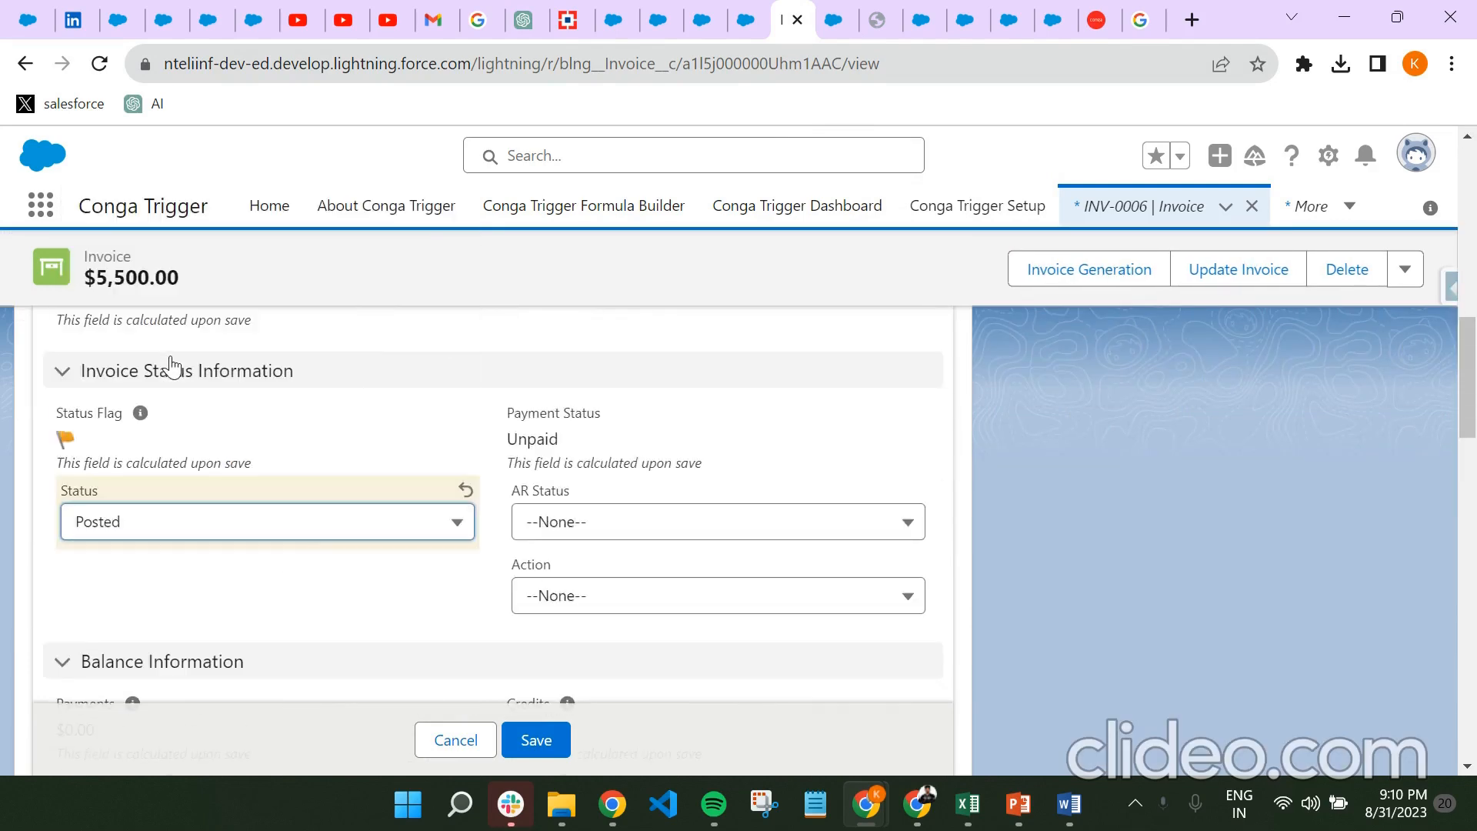
pyautogui.click(538, 742)
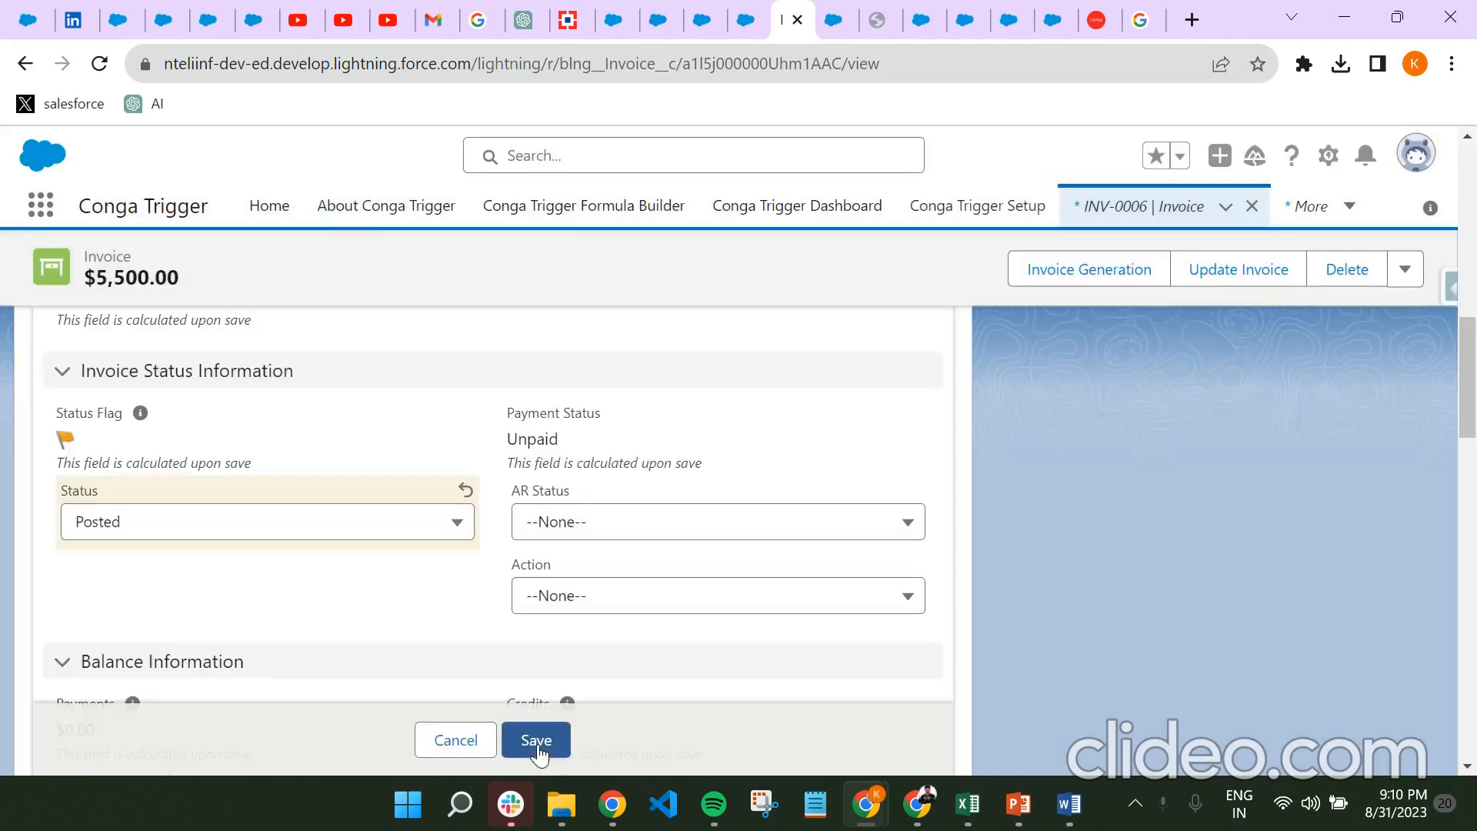
# - Open the Conga Trigger Dashboard and check the usage log for the last 24 hours
pyautogui.scroll(3, 430, 565)
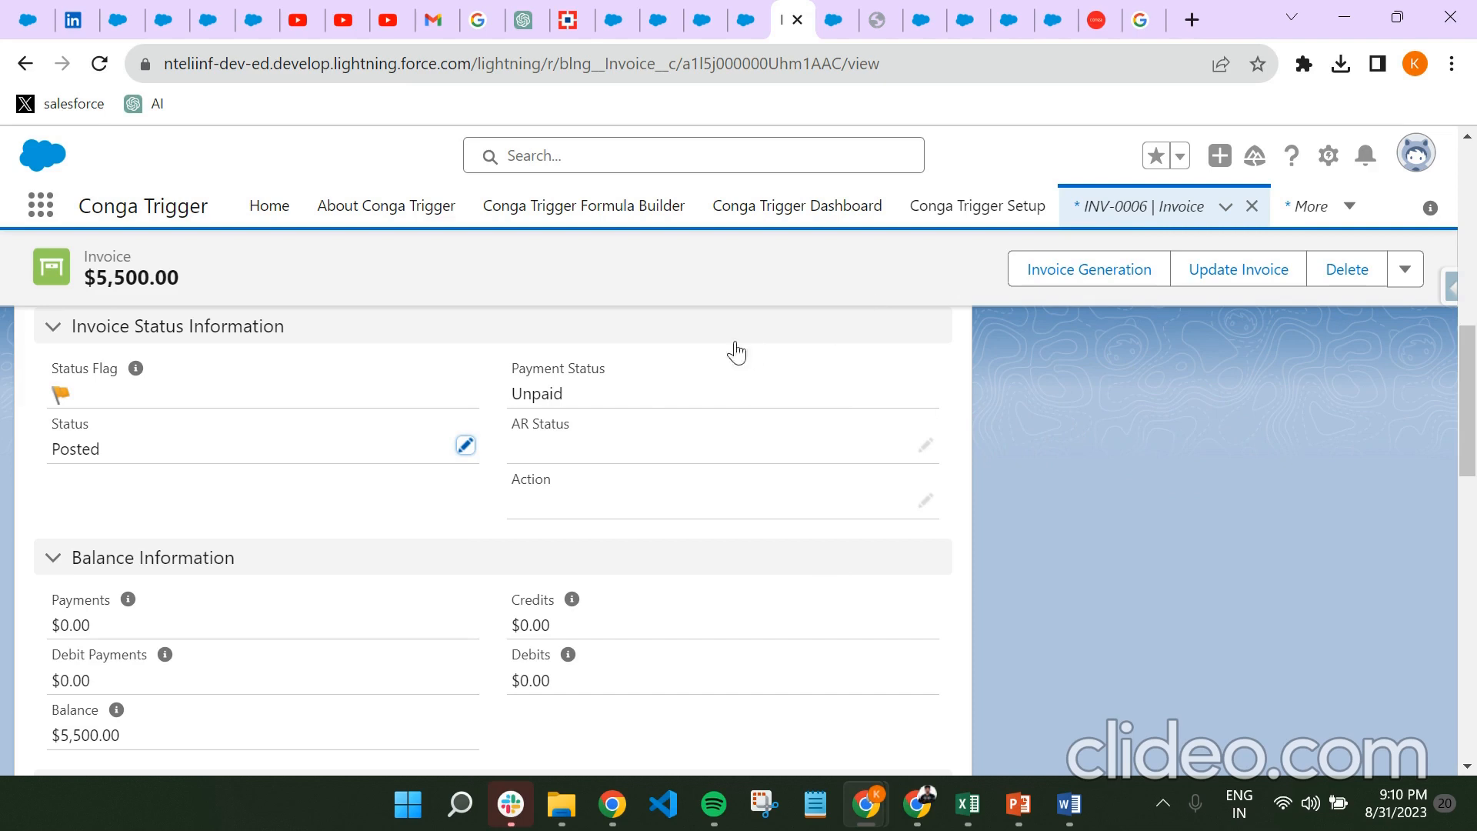
pyautogui.click(820, 212)
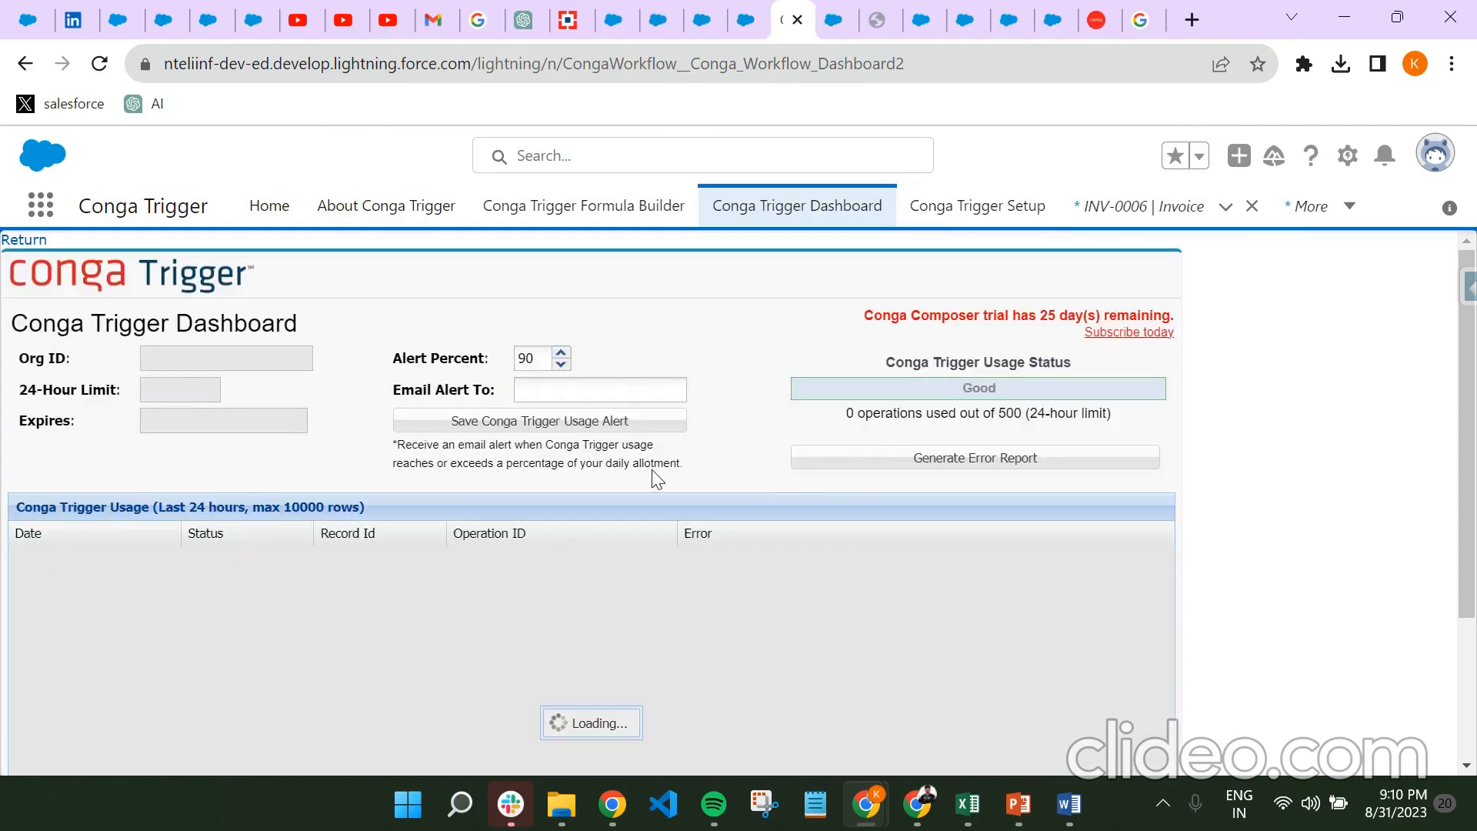
pyautogui.scroll(-1, 651, 502)
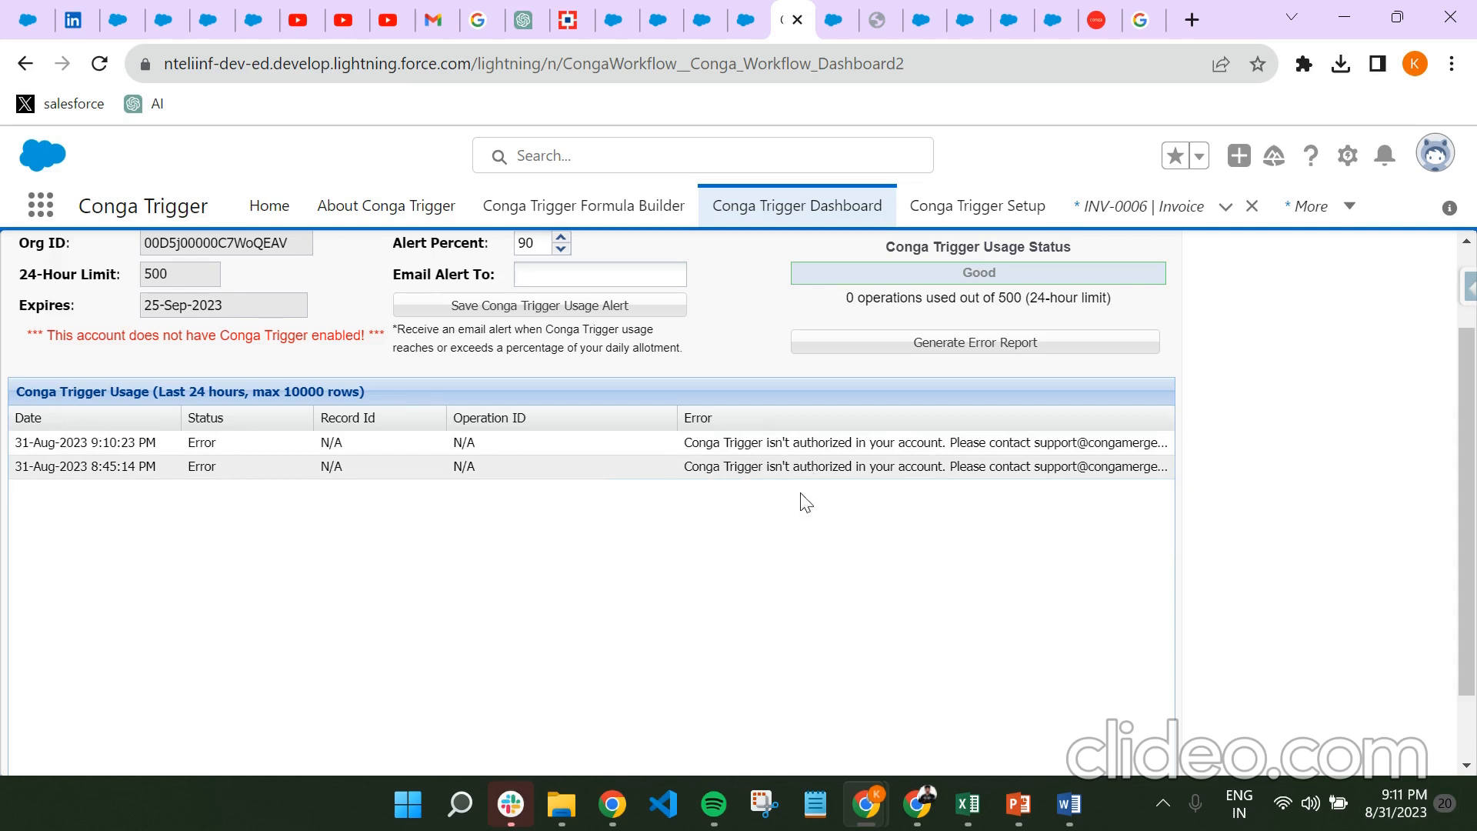
# - Switch to the MWD_5_Steps_Killer_Einstein_Analytics_Dashboards_Brundage presentation in PowerPoint and display the closing Thank You slide
pyautogui.moveTo(1018, 804)
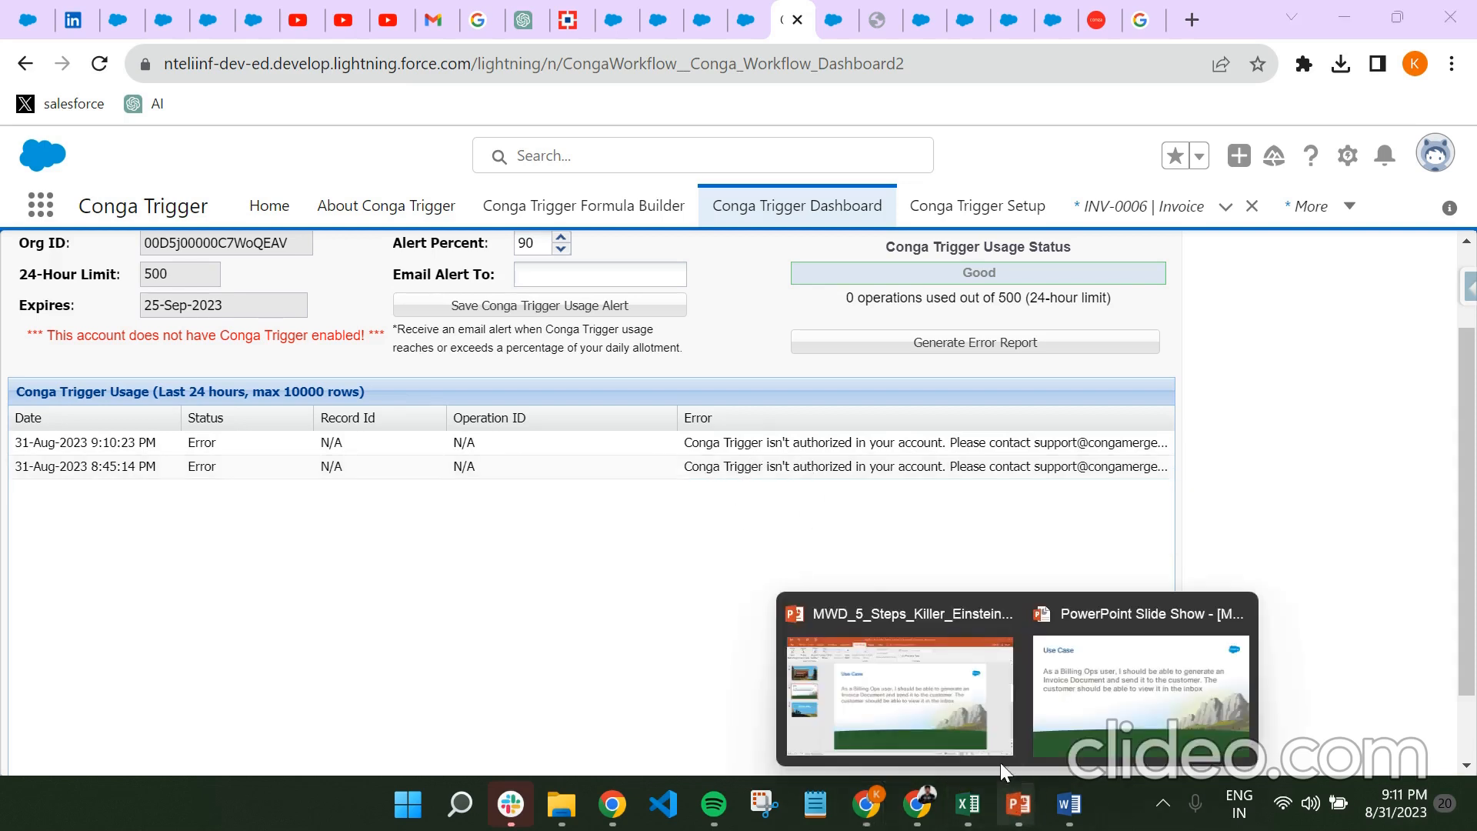
pyautogui.click(924, 707)
pyautogui.click(147, 482)
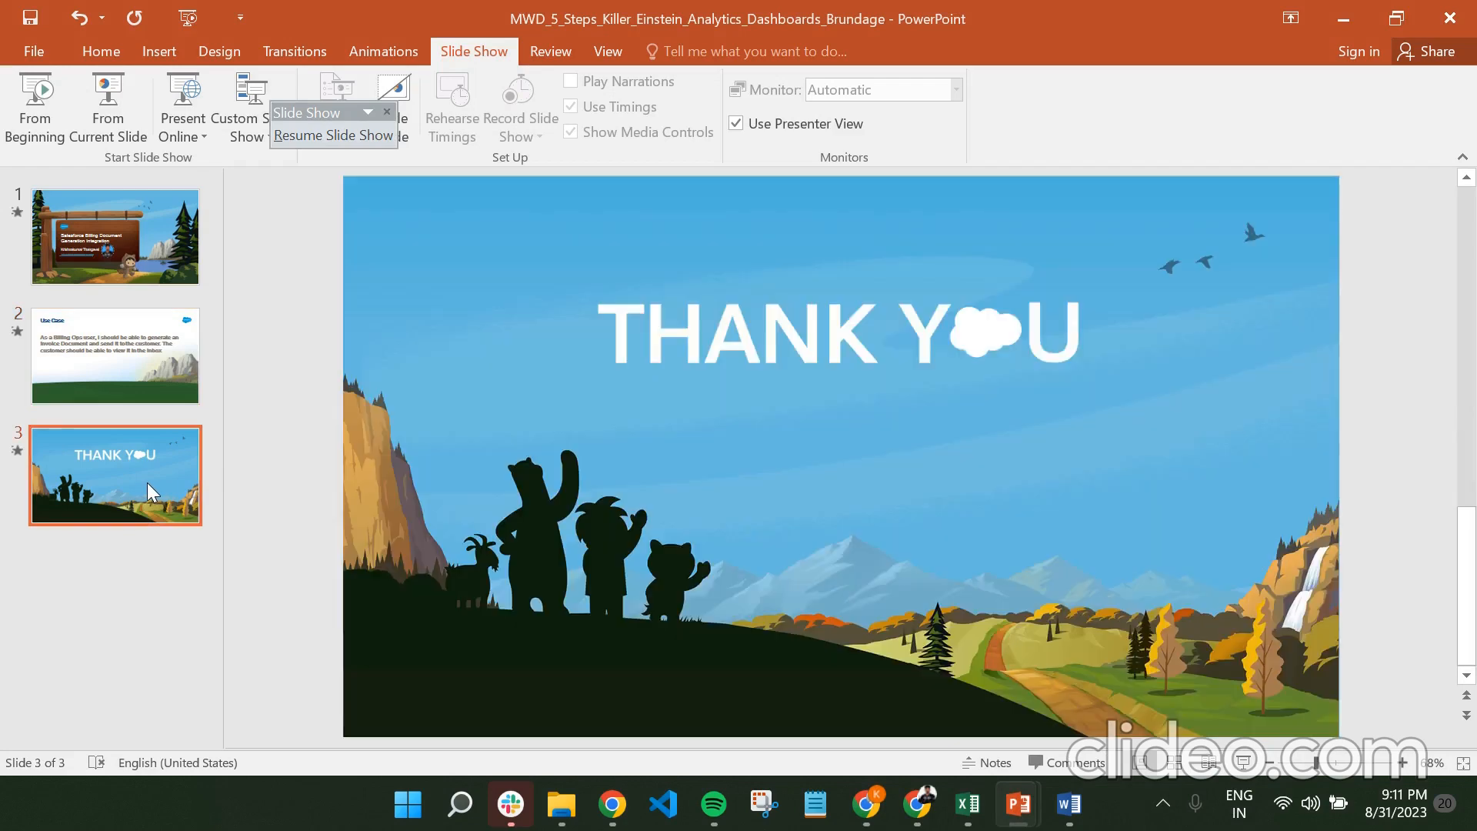